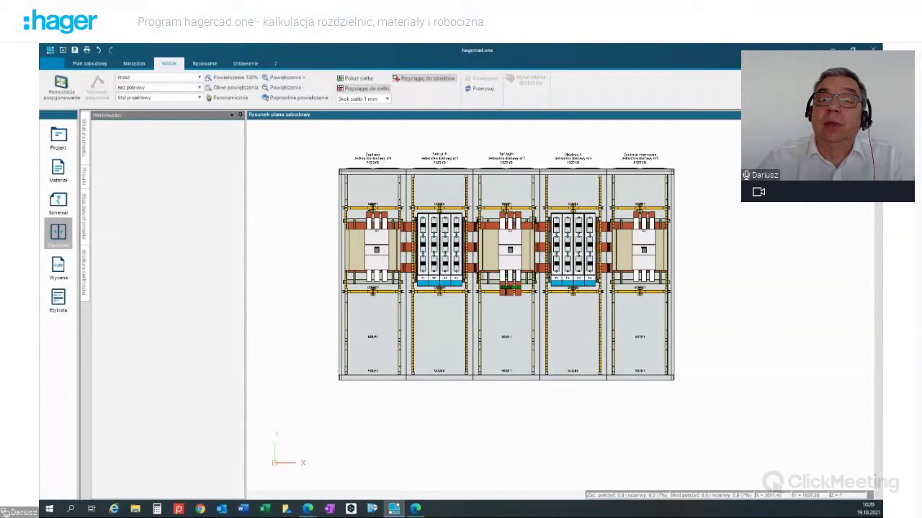
Hide the delivery unit name attribute on the reserve supply enclosure (Zasilanie rezerwowe) in the layout drawing.
{"action": "left_click", "coordinate": [641, 191]}
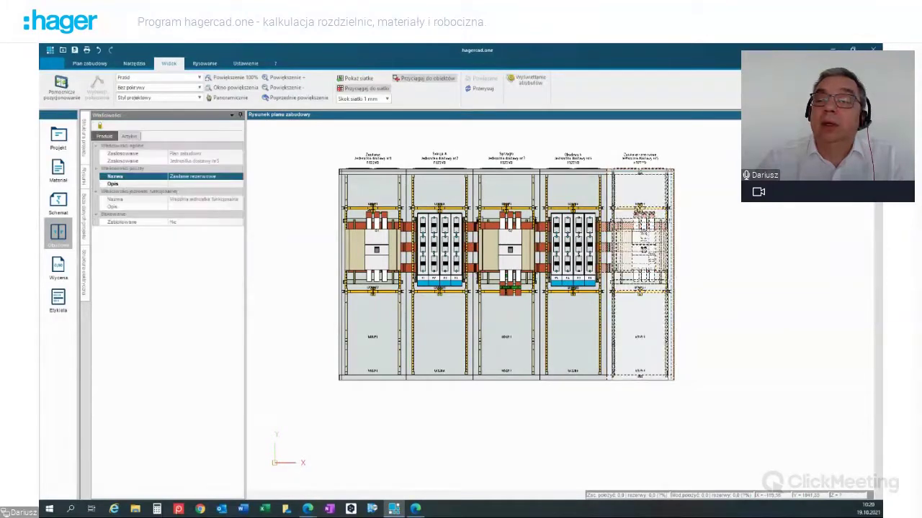
{"action": "left_click", "coordinate": [529, 81]}
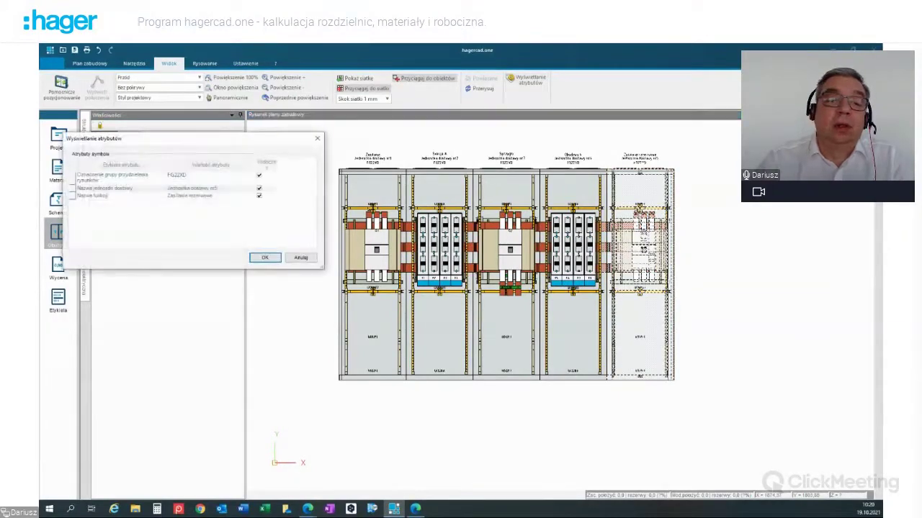
{"action": "left_click", "coordinate": [259, 189]}
{"action": "left_click", "coordinate": [265, 258]}
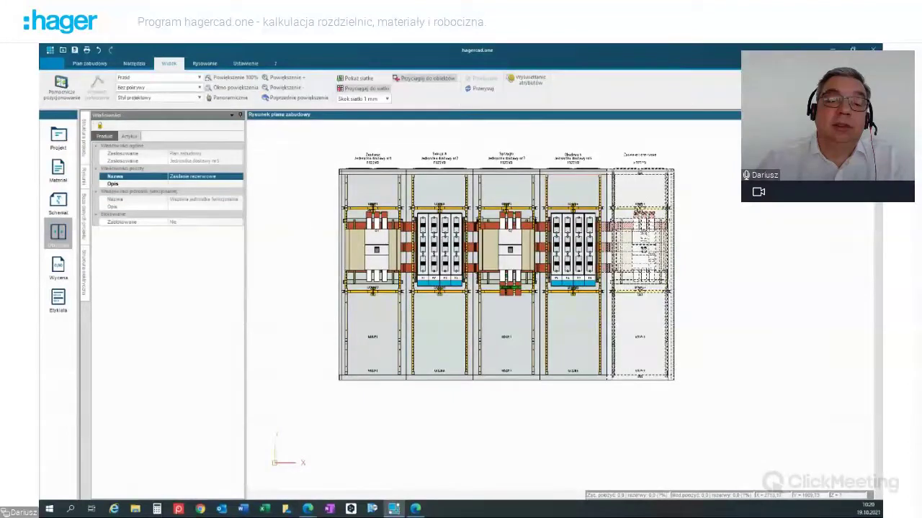
Hide the delivery unit name attribute on the fourth enclosure, Obudowa 4, and clear the selection.
{"action": "left_click", "coordinate": [592, 170]}
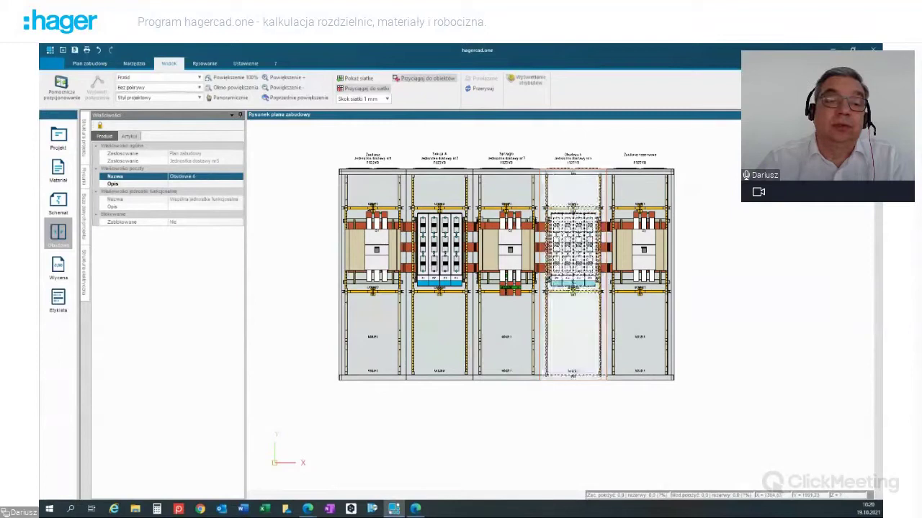
{"action": "left_click", "coordinate": [201, 161]}
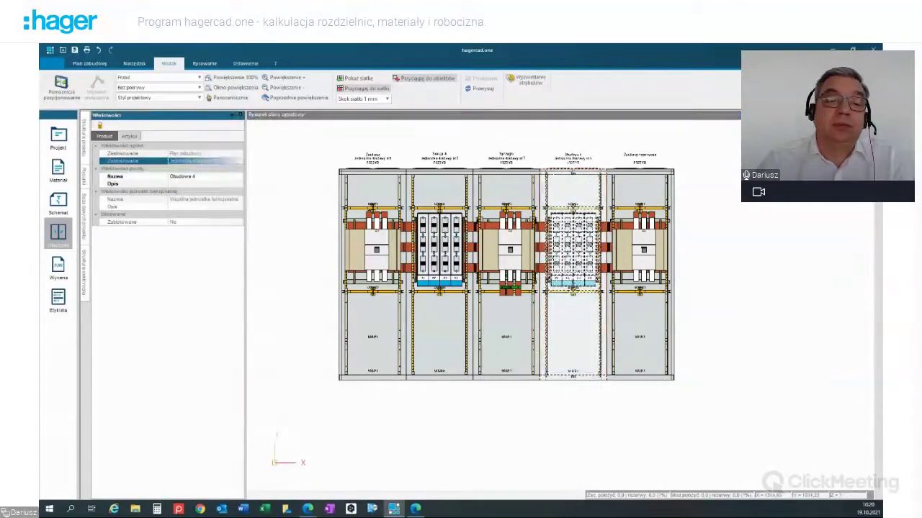
{"action": "left_click", "coordinate": [526, 80]}
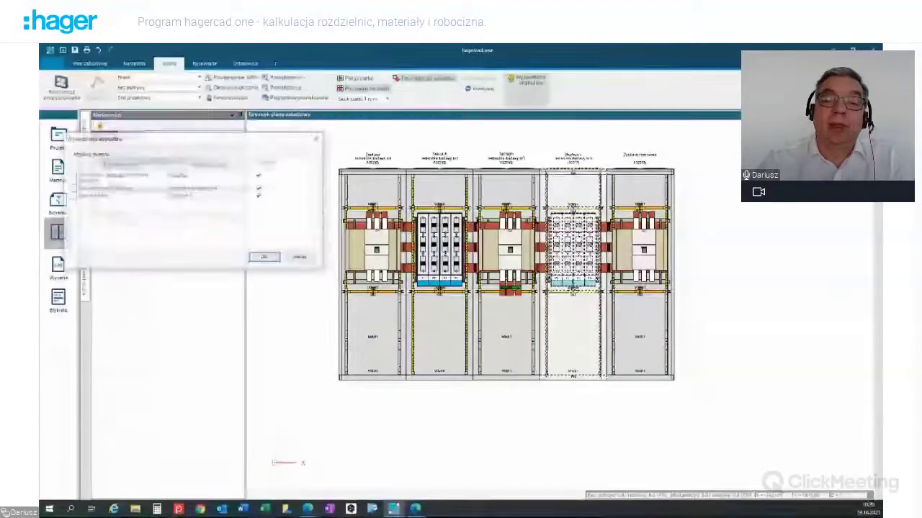
{"action": "left_click", "coordinate": [259, 189]}
{"action": "left_click", "coordinate": [265, 257]}
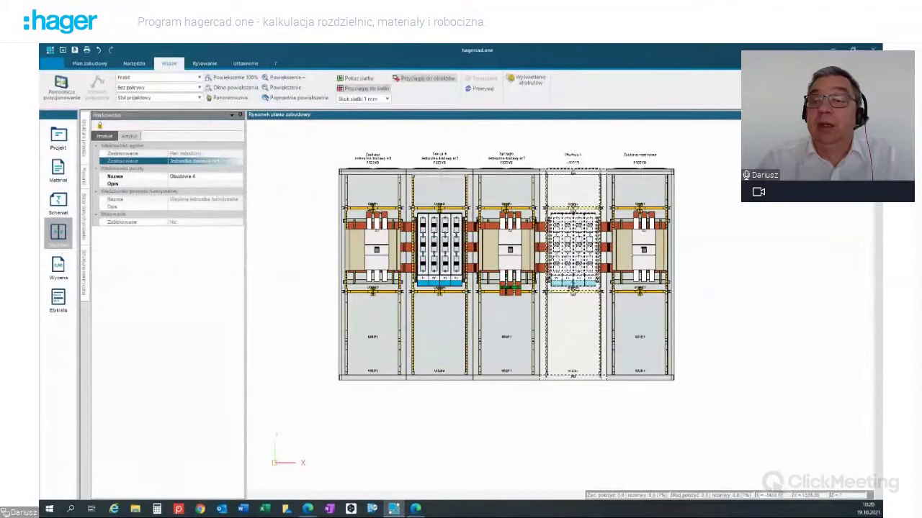
{"action": "key", "text": "Escape"}
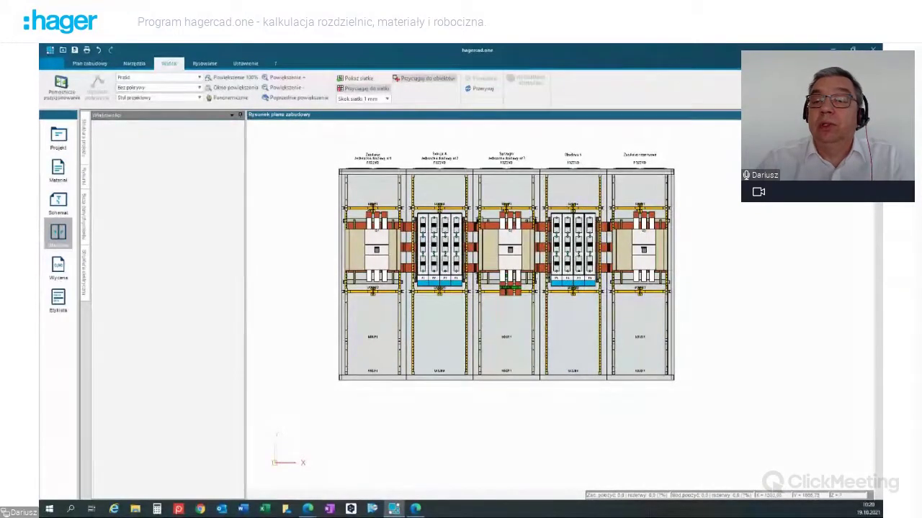
Rename the fourth enclosure as "Sekcja p-poż".
{"action": "left_click", "coordinate": [573, 189]}
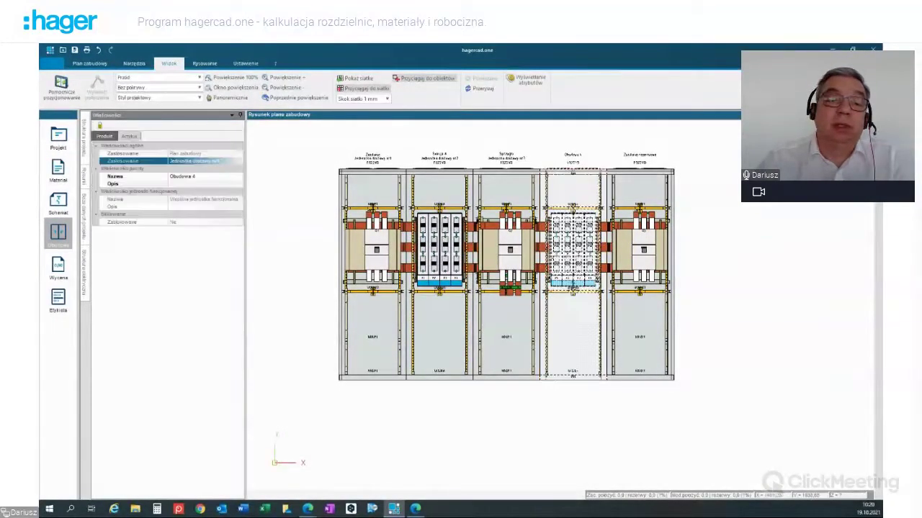
{"action": "left_click", "coordinate": [198, 176]}
{"action": "key", "text": "BackSpace"}
{"action": "key", "text": "BackSpace"}
{"action": "key", "text": "BackSpace"}
{"action": "key", "text": "BackSpace"}
{"action": "key", "text": "BackSpace"}
{"action": "key", "text": "BackSpace"}
{"action": "key", "text": "BackSpace"}
{"action": "key", "text": "BackSpace"}
{"action": "key", "text": "BackSpace"}
{"action": "type", "text": "S"}
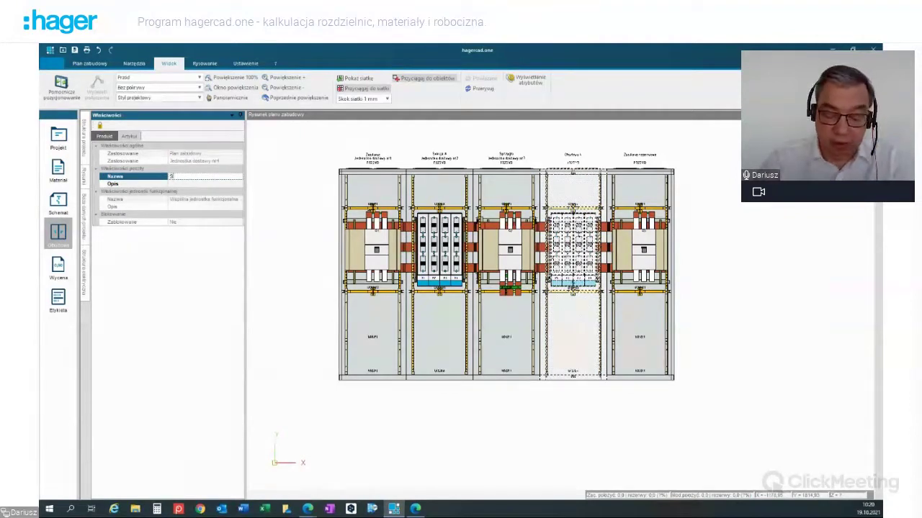
{"action": "type", "text": "ekcja p"}
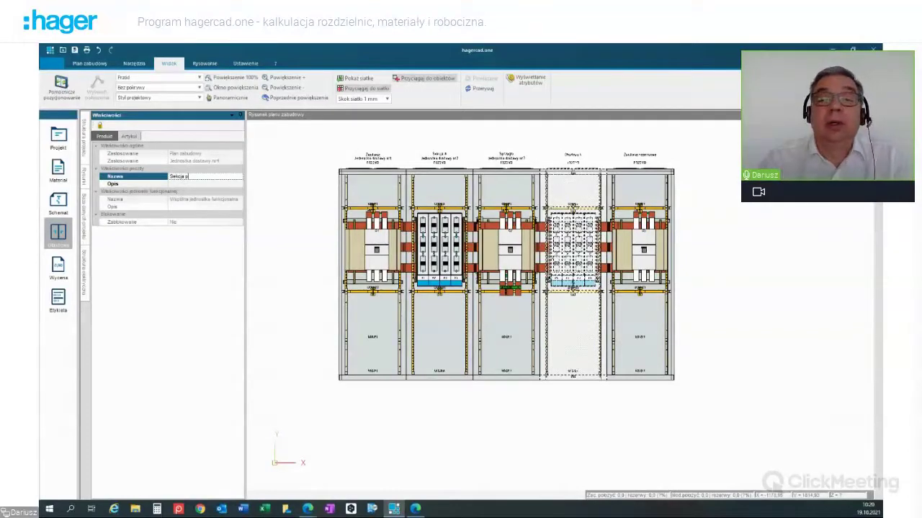
{"action": "type", "text": ".poż"}
{"action": "left_click", "coordinate": [425, 156]}
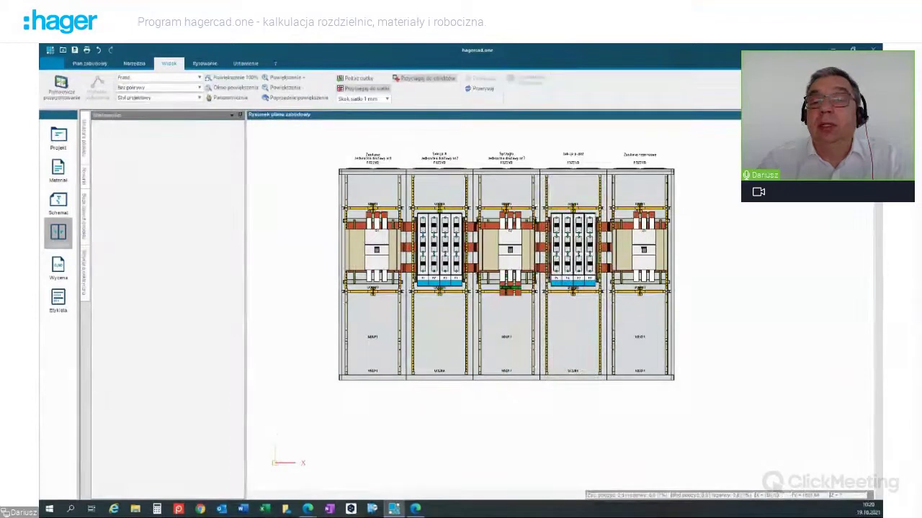
{"action": "scroll", "coordinate": [425, 155], "scroll_direction": "up", "scroll_amount": 2}
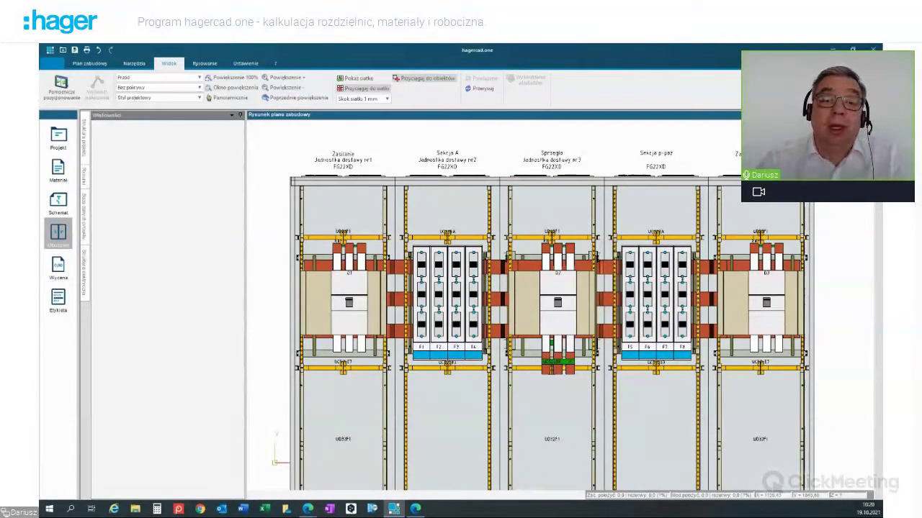
Set up a product documents folder for the whole webinar project, sorted per project, with all product kinds and document types included.
{"action": "left_click", "coordinate": [58, 137]}
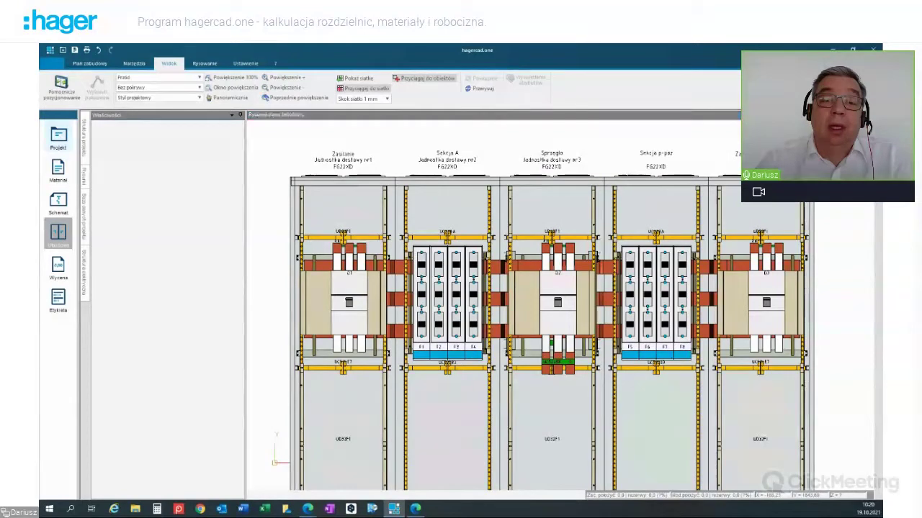
{"action": "left_click", "coordinate": [58, 136]}
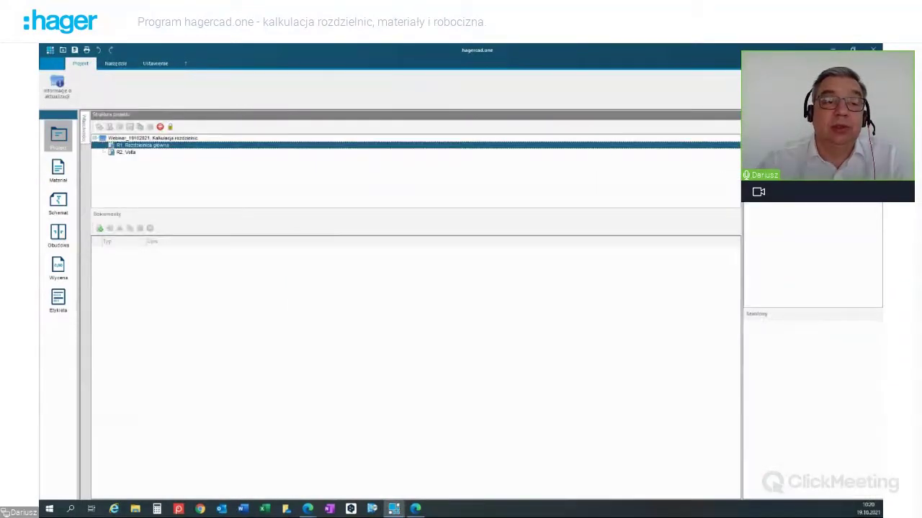
{"action": "left_click", "coordinate": [152, 138]}
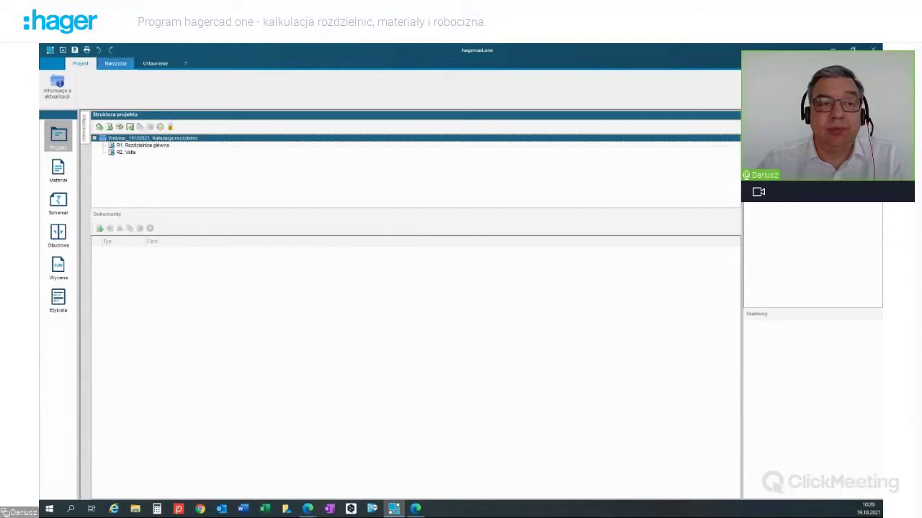
{"action": "left_click", "coordinate": [115, 63]}
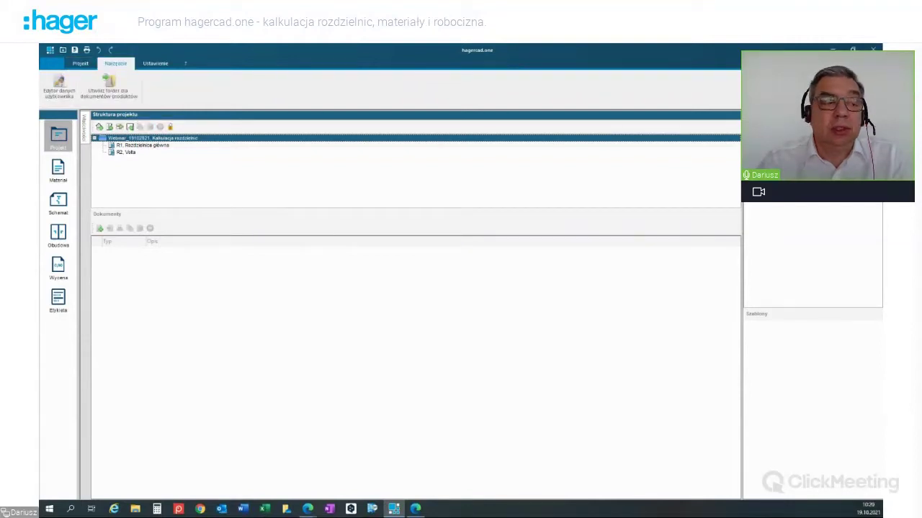
{"action": "left_click", "coordinate": [108, 86]}
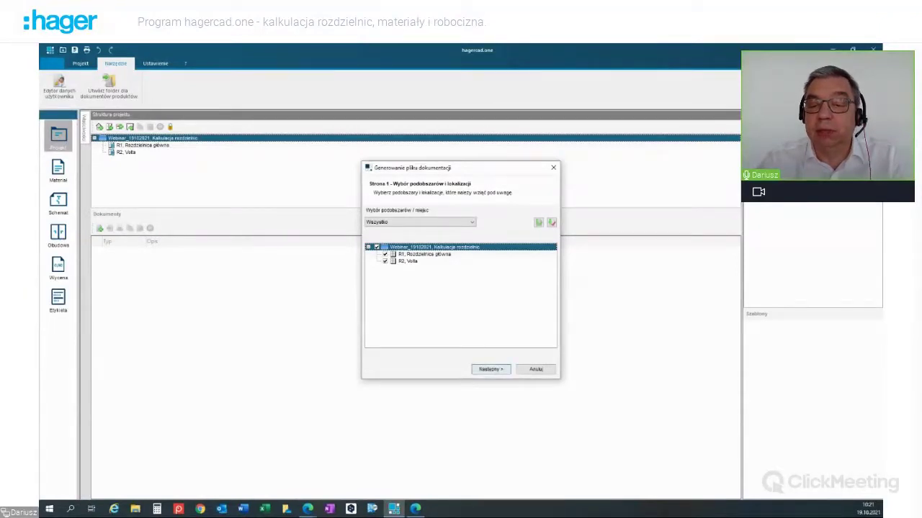
{"action": "left_click", "coordinate": [490, 369]}
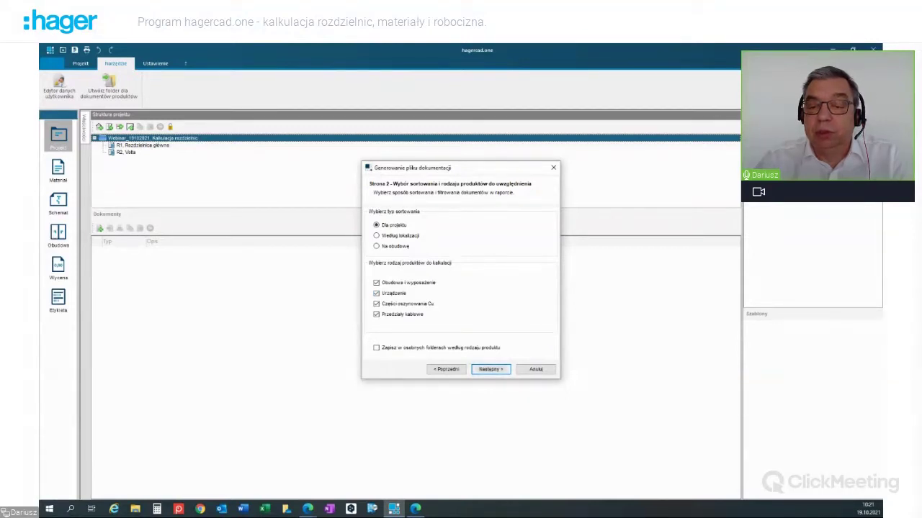
{"action": "left_click", "coordinate": [491, 369]}
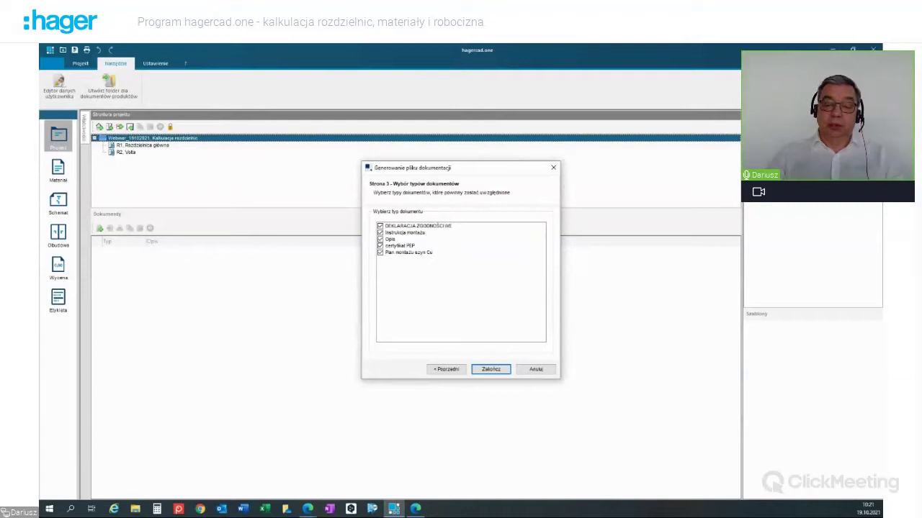
{"action": "left_click", "coordinate": [491, 370]}
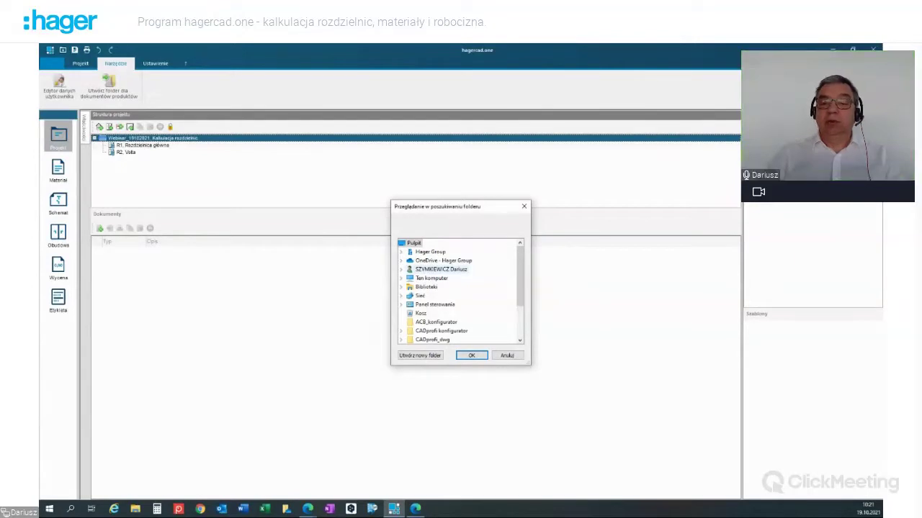
Generate the product documents into the desktop folder Webinar_20211019.
{"action": "scroll", "coordinate": [443, 288], "scroll_direction": "down", "scroll_amount": 2}
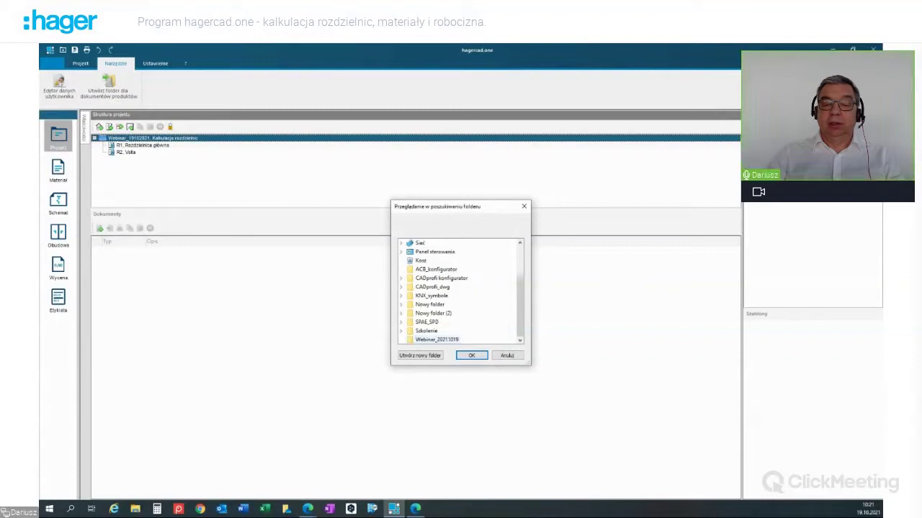
{"action": "left_click", "coordinate": [436, 340]}
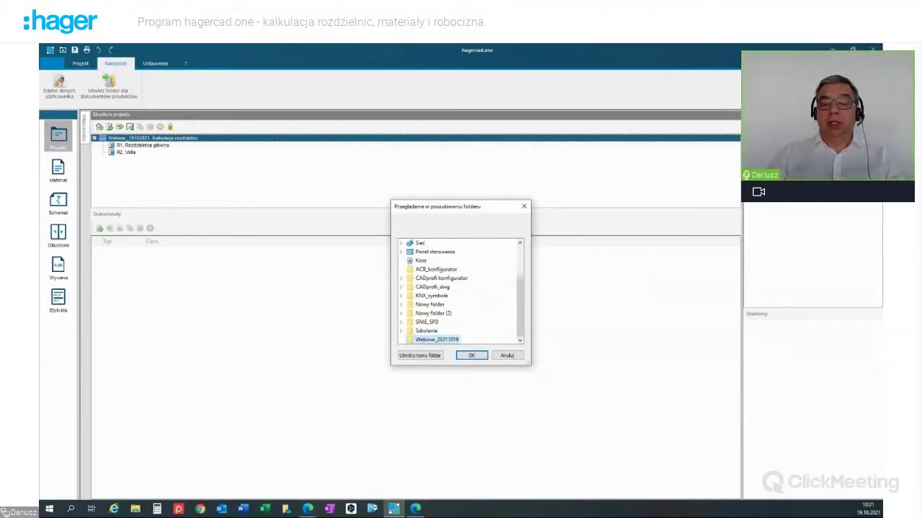
{"action": "left_click", "coordinate": [471, 355]}
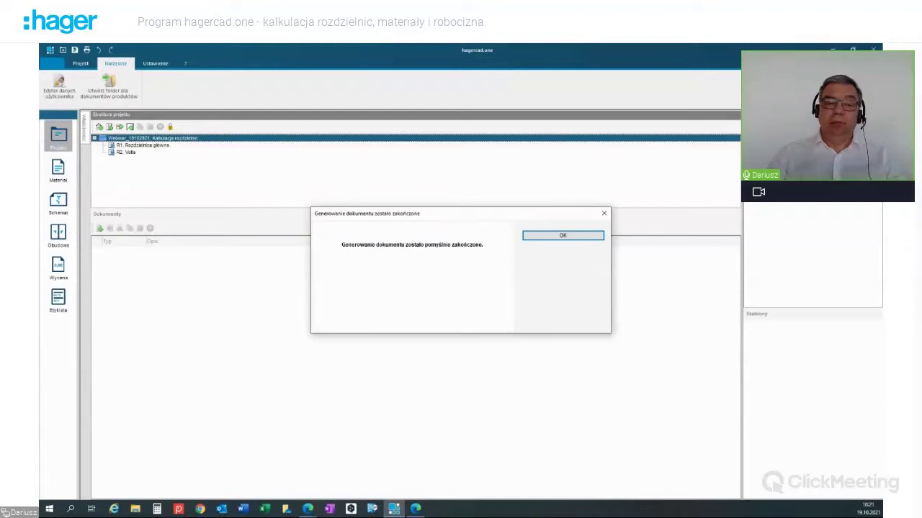
{"action": "left_click", "coordinate": [563, 236]}
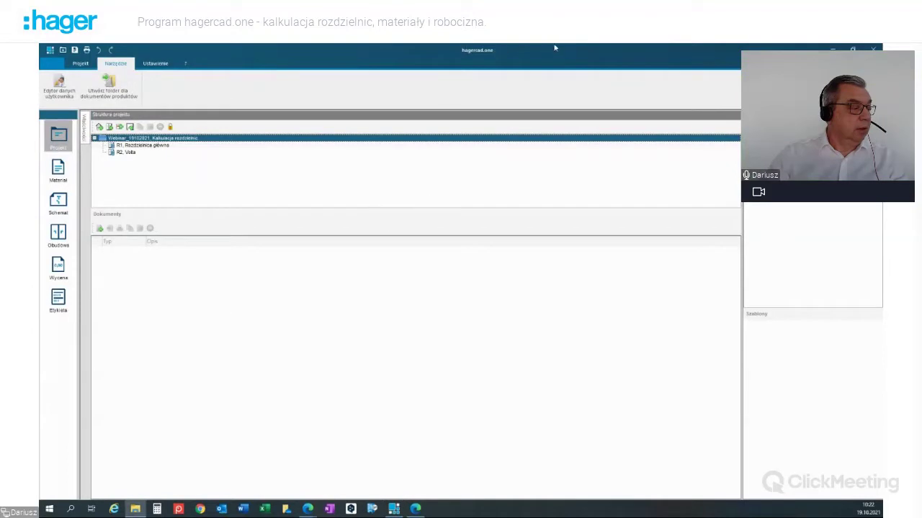
Switch to the Webinar_20211019 folder in File Explorer and open Index_Webinar_19102021.html in a maximised browser window.
{"action": "left_click_drag", "start_coordinate": [39, 56], "coordinate": [465, 67]}
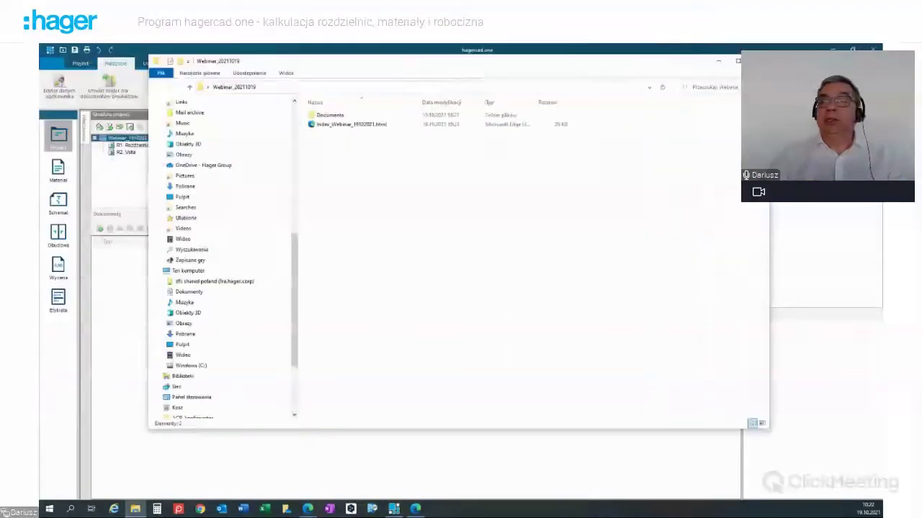
{"action": "left_click", "coordinate": [736, 60]}
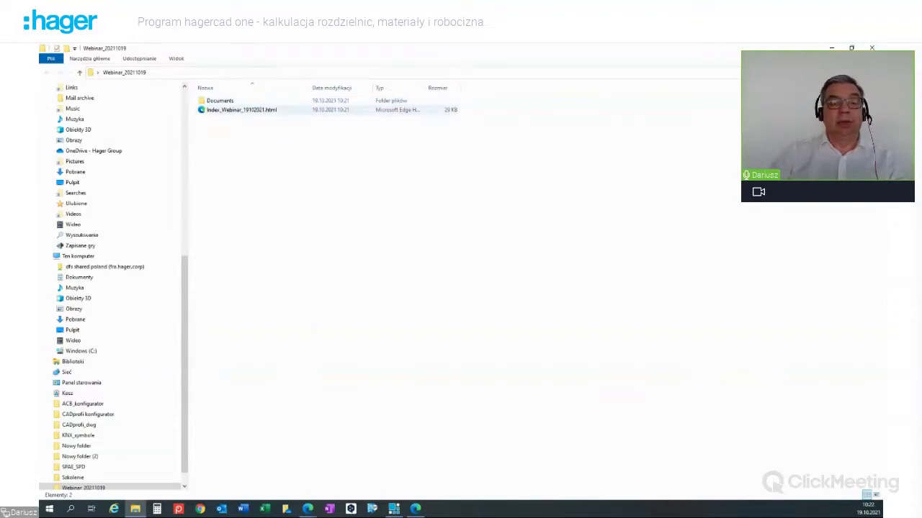
{"action": "left_click", "coordinate": [241, 111]}
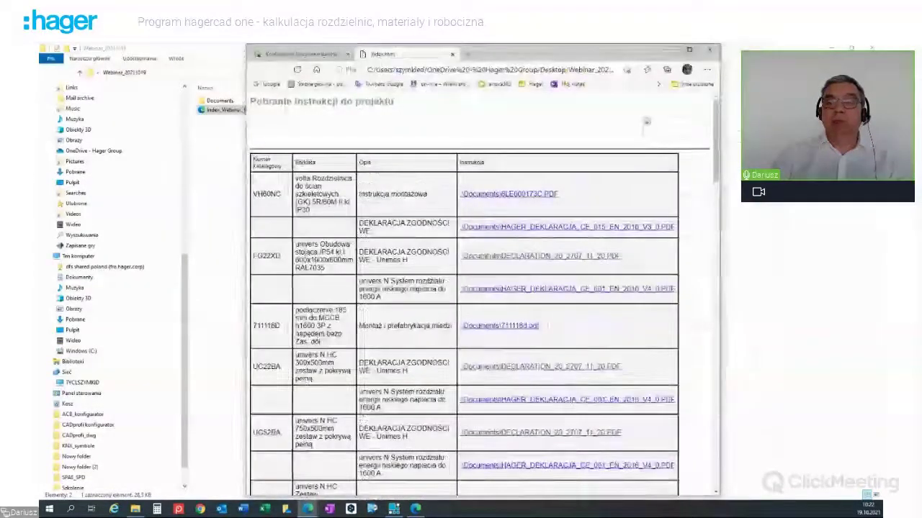
{"action": "left_click", "coordinate": [689, 49]}
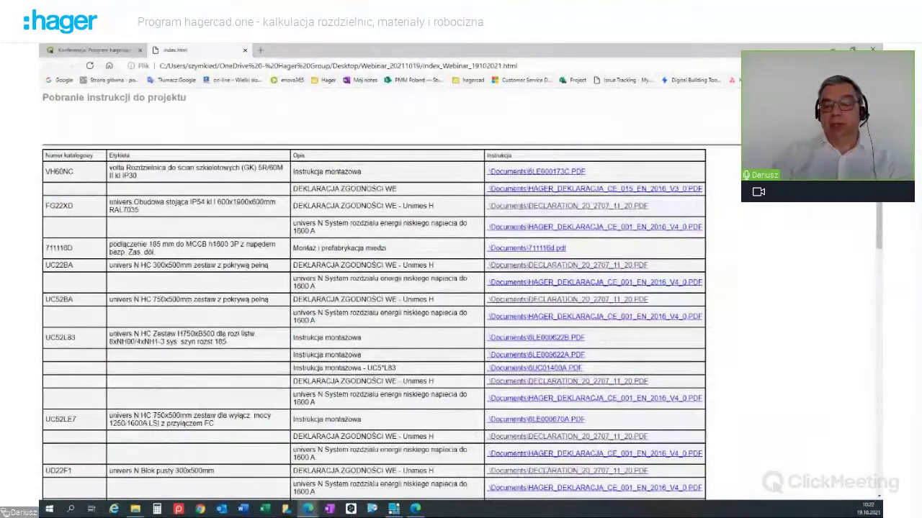
Look through the project's document index and open the mounting instruction 6LE001378A.PDF for UN12A.
{"action": "scroll", "coordinate": [373, 295], "scroll_direction": "down", "scroll_amount": 4}
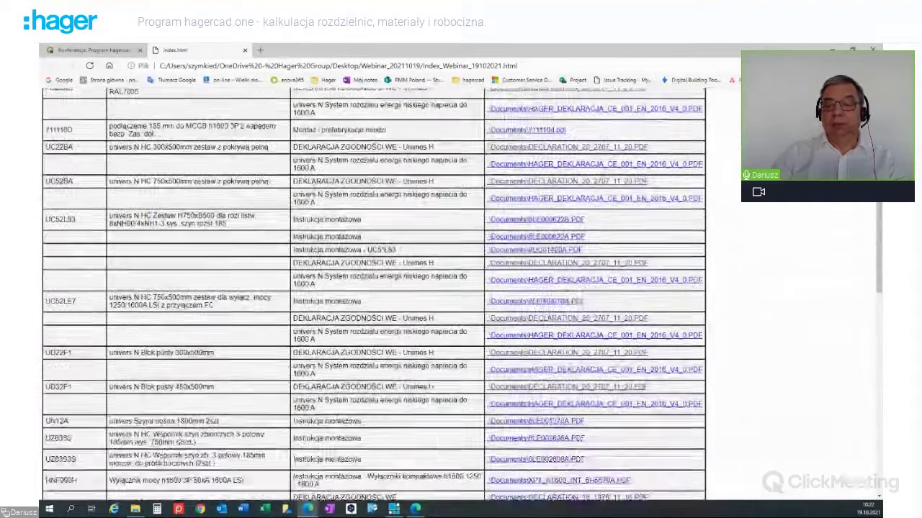
{"action": "scroll", "coordinate": [373, 296], "scroll_direction": "down", "scroll_amount": 2}
{"action": "scroll", "coordinate": [373, 295], "scroll_direction": "down", "scroll_amount": 2}
{"action": "scroll", "coordinate": [373, 295], "scroll_direction": "down", "scroll_amount": 3}
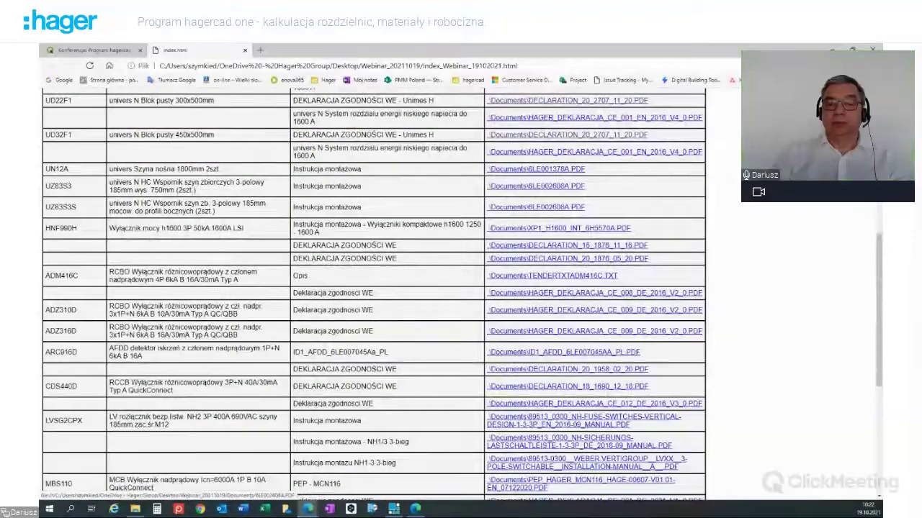
{"action": "left_click", "coordinate": [536, 168]}
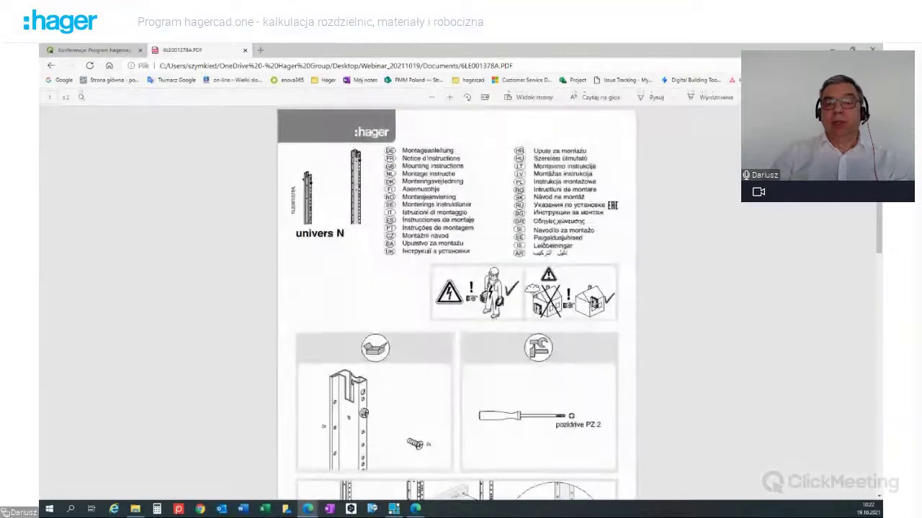
Read through the pages of the UN12A mounting instruction and return to the Webinar_20211019 folder in File Explorer.
{"action": "scroll", "coordinate": [458, 303], "scroll_direction": "down", "scroll_amount": 8}
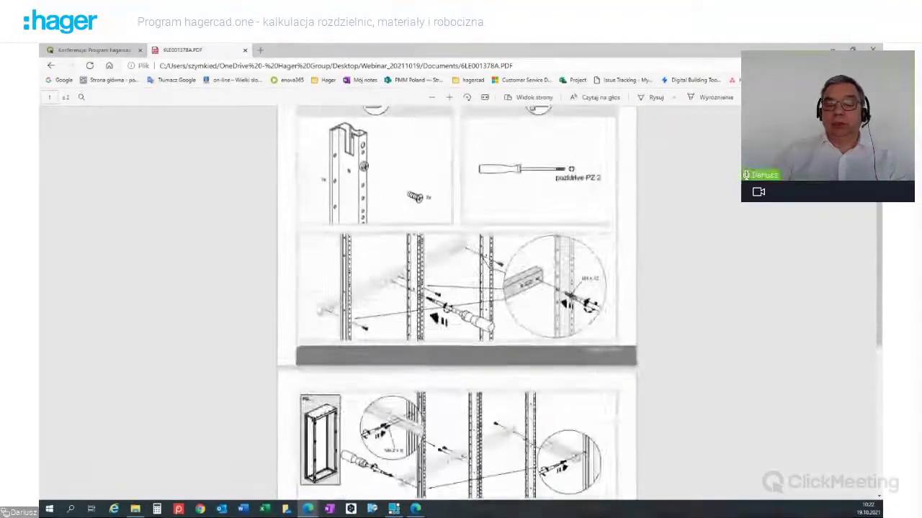
{"action": "scroll", "coordinate": [457, 302], "scroll_direction": "down", "scroll_amount": 4}
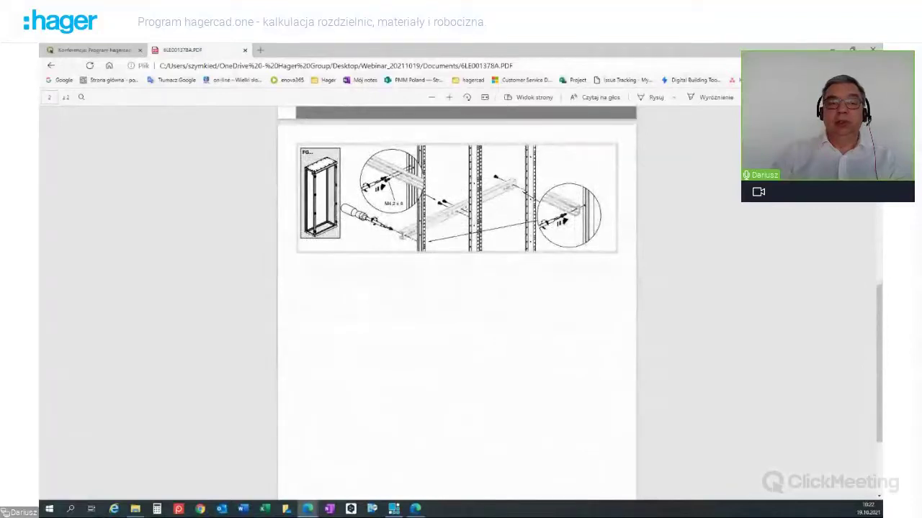
{"action": "key", "text": "alt+Tab"}
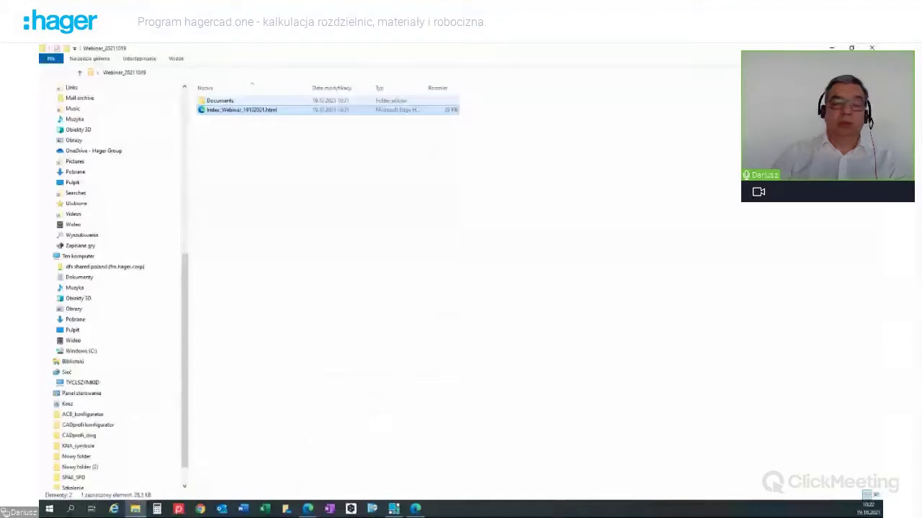
Go into the Documents subfolder and open the declaration HAGER_DEKLARACJA_CE_001_EN_2016_V4_0.PDF in a maximised window.
{"action": "double_click", "coordinate": [238, 101]}
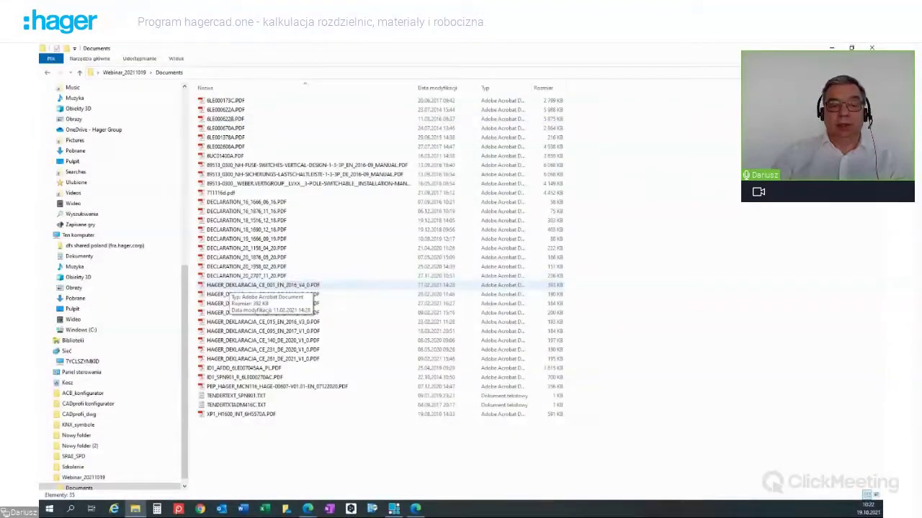
{"action": "left_click", "coordinate": [273, 285]}
{"action": "key", "text": "Return"}
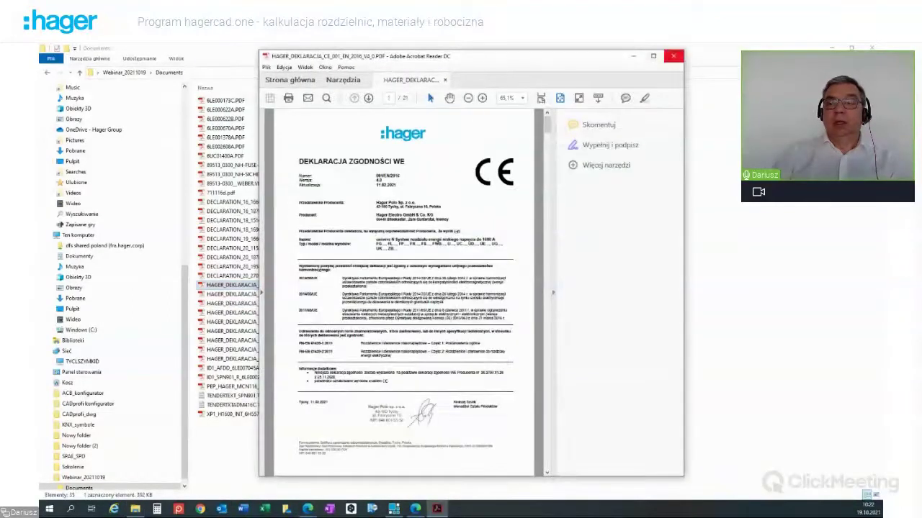
{"action": "left_click", "coordinate": [653, 55]}
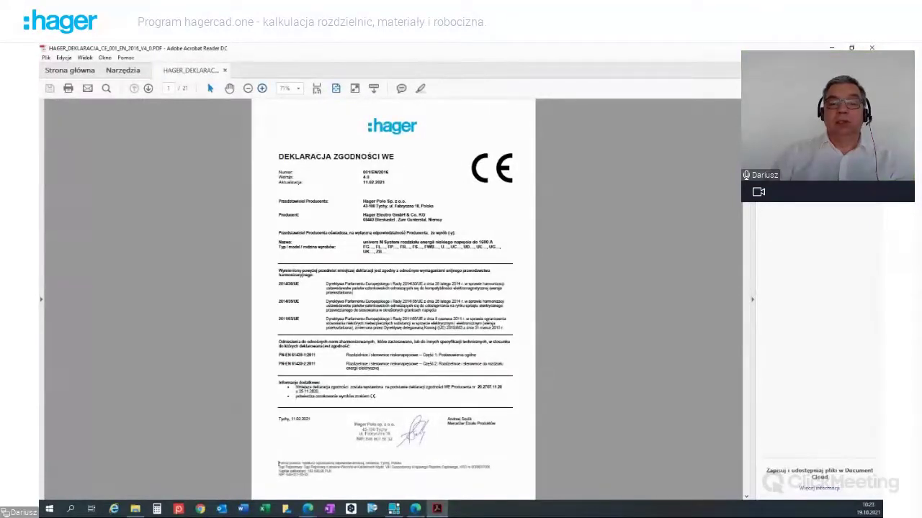
Read the CE declaration at 150% zoom through to the univers N catalogue number list, and return to the Documents folder.
{"action": "scroll", "coordinate": [393, 298], "scroll_direction": "up", "scroll_amount": 4, "text": "ctrl"}
{"action": "scroll", "coordinate": [393, 299], "scroll_direction": "down", "scroll_amount": 2}
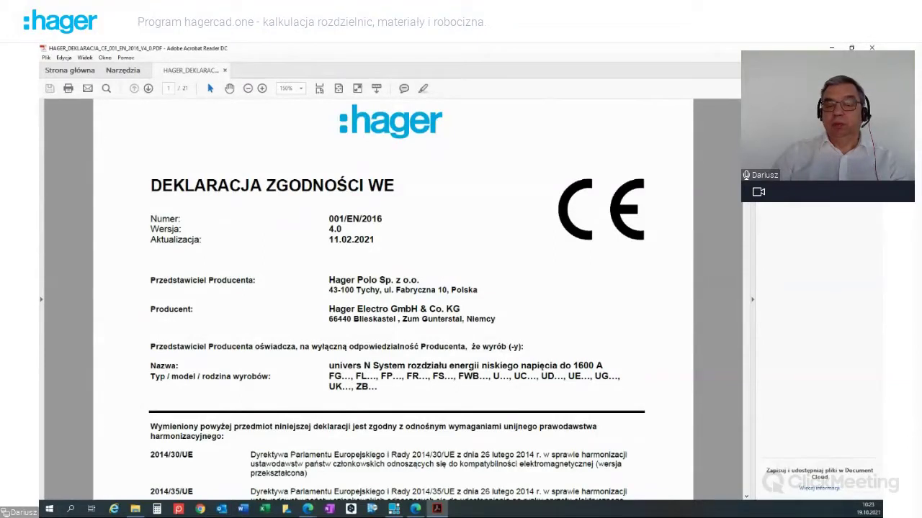
{"action": "scroll", "coordinate": [392, 299], "scroll_direction": "down", "scroll_amount": 5}
{"action": "scroll", "coordinate": [392, 299], "scroll_direction": "down", "scroll_amount": 10}
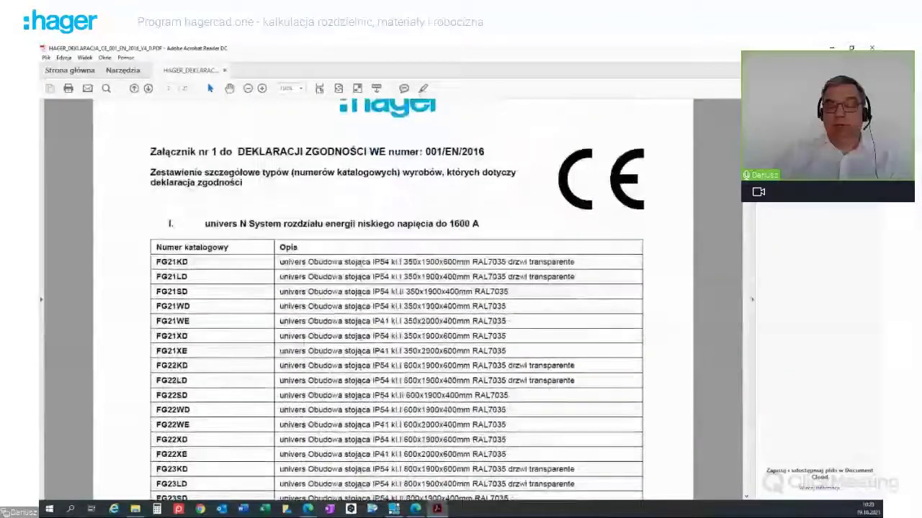
{"action": "scroll", "coordinate": [393, 299], "scroll_direction": "down", "scroll_amount": 3}
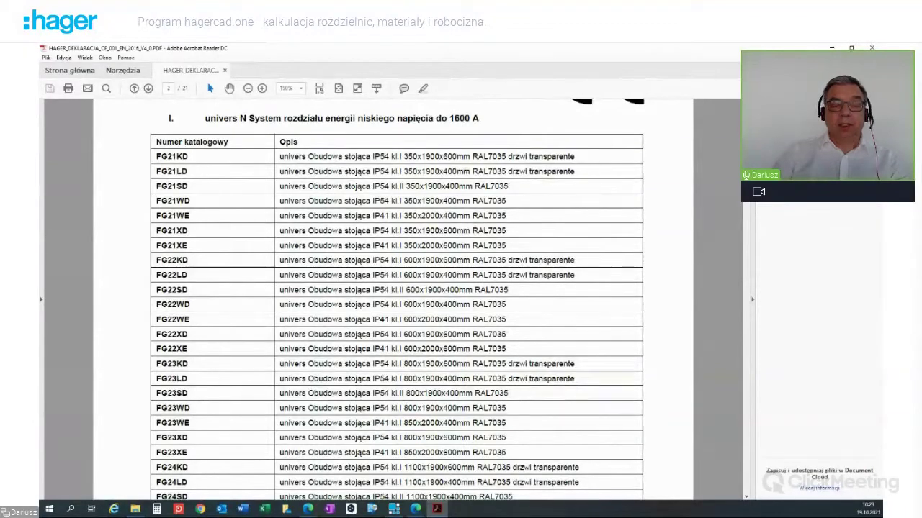
{"action": "scroll", "coordinate": [392, 299], "scroll_direction": "down", "scroll_amount": 1}
{"action": "scroll", "coordinate": [393, 299], "scroll_direction": "down", "scroll_amount": 1}
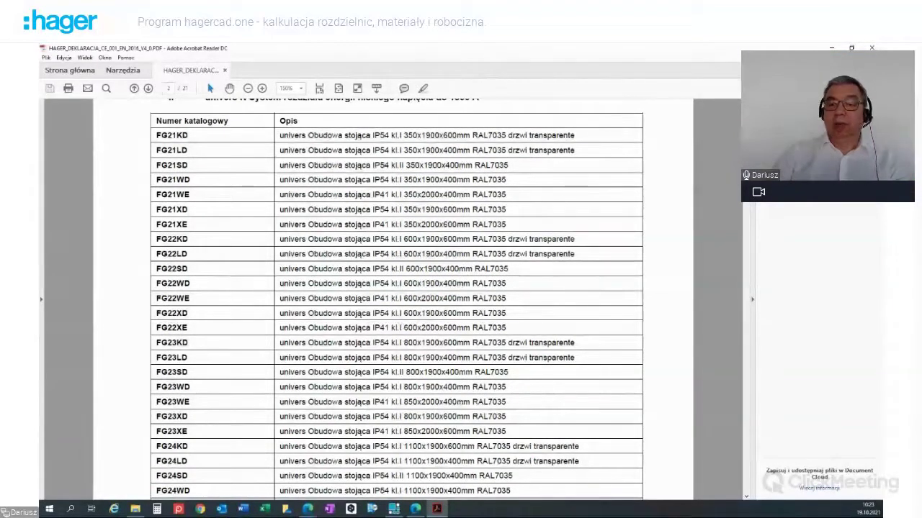
{"action": "key", "text": "alt+Tab"}
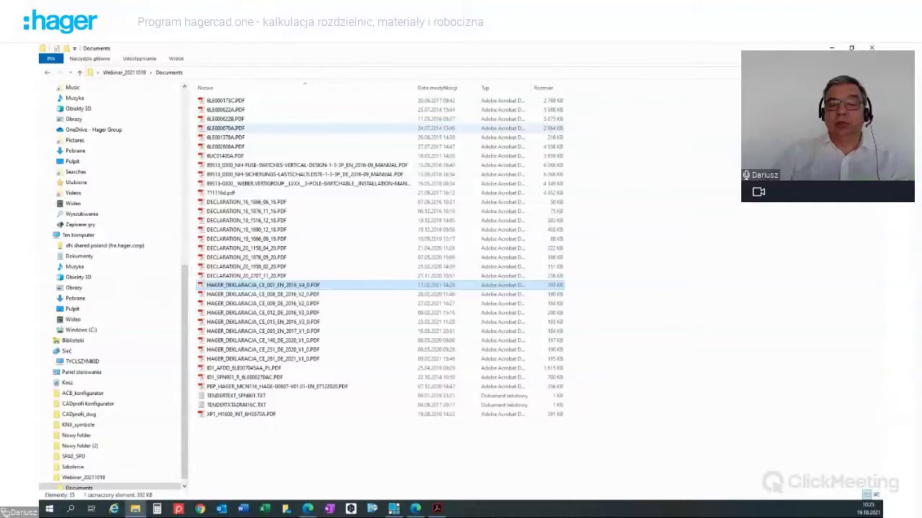
Open 6LE000670A.PDF, look over its mounting illustrations, and return to the Documents folder.
{"action": "double_click", "coordinate": [225, 127]}
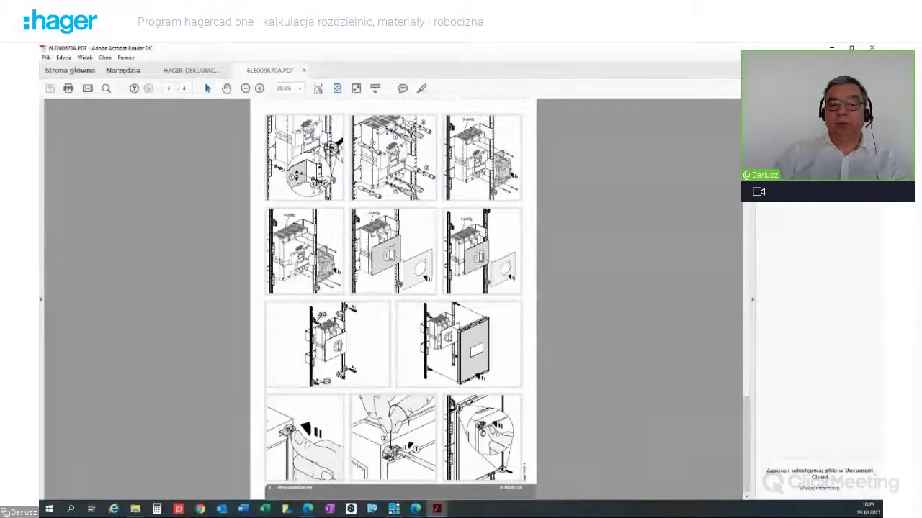
{"action": "scroll", "coordinate": [393, 300], "scroll_direction": "up", "scroll_amount": 1}
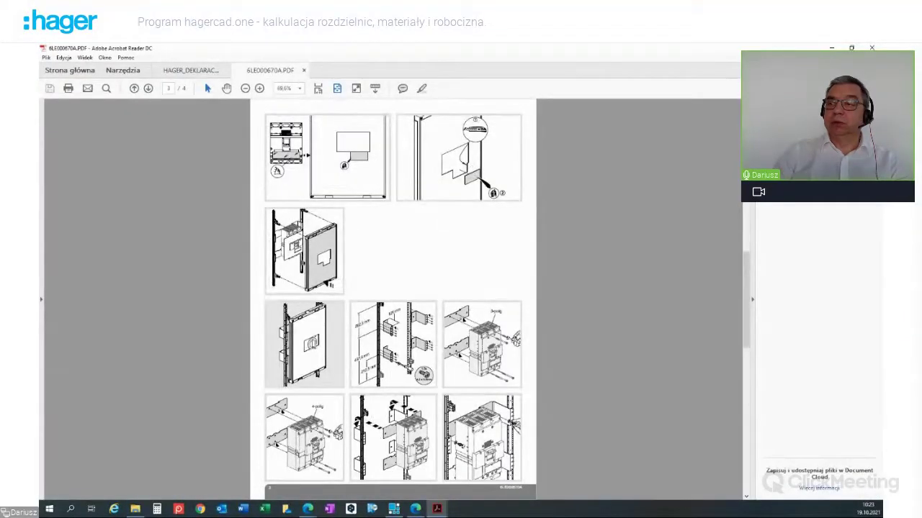
{"action": "left_click", "coordinate": [831, 47]}
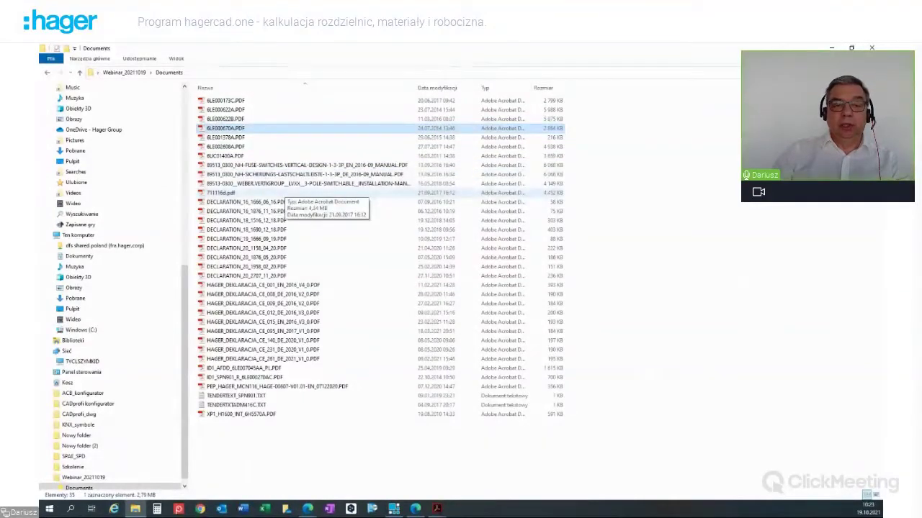
Open 711116d.pdf, enlarge it to 100%, and examine the busbar connection drawings on sheets 5 and 6.
{"action": "double_click", "coordinate": [281, 193]}
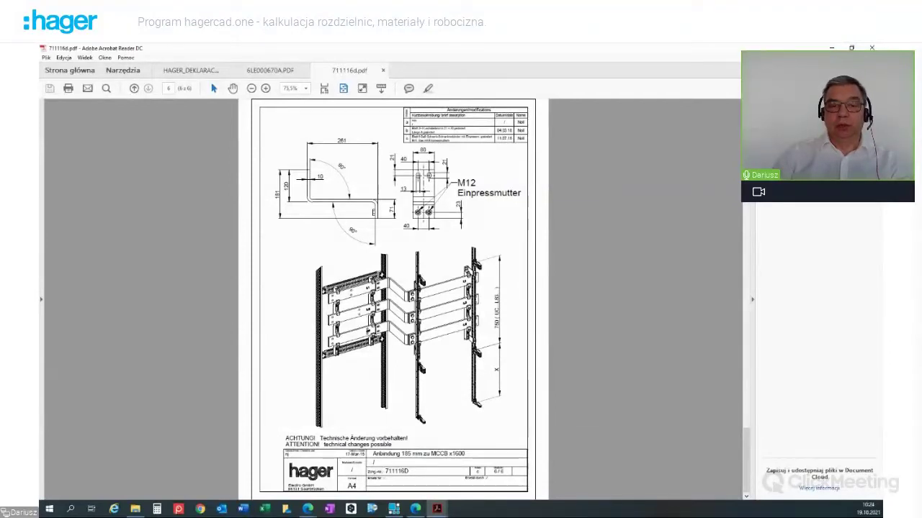
{"action": "left_click", "coordinate": [266, 88]}
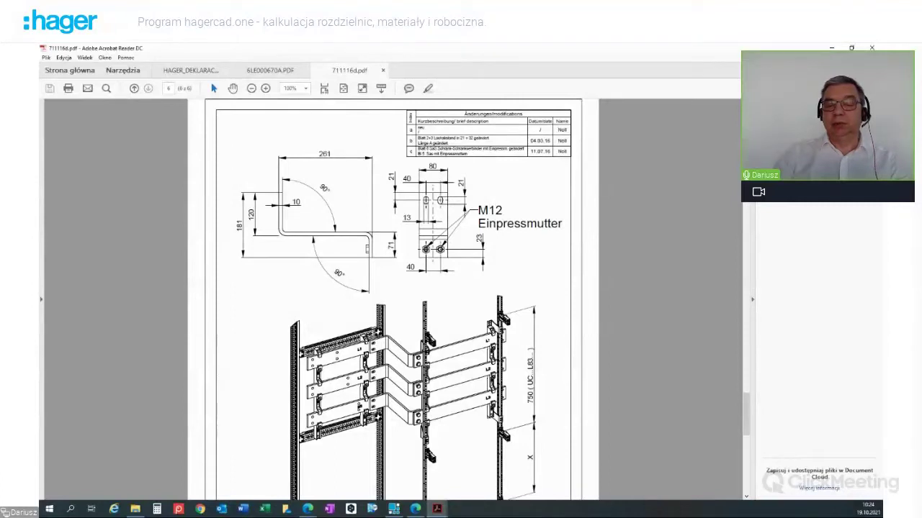
{"action": "scroll", "coordinate": [393, 299], "scroll_direction": "down", "scroll_amount": 2}
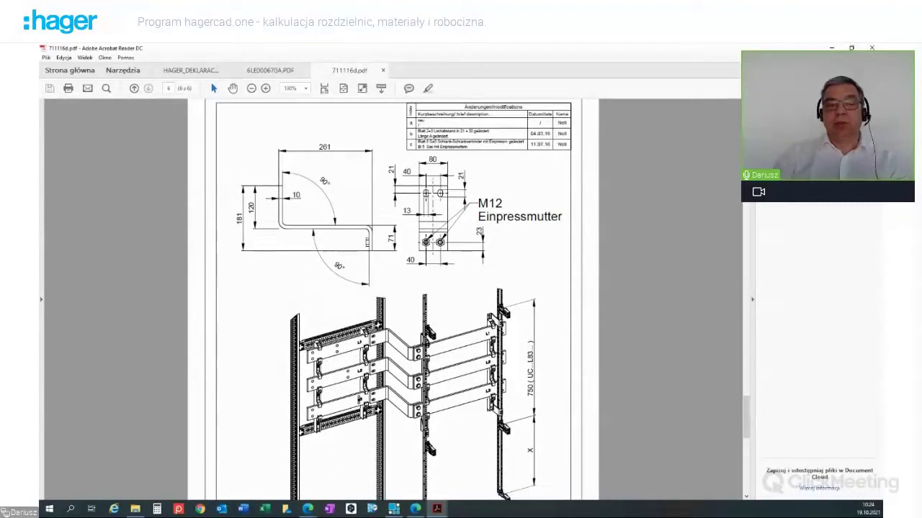
{"action": "scroll", "coordinate": [392, 299], "scroll_direction": "down", "scroll_amount": 10}
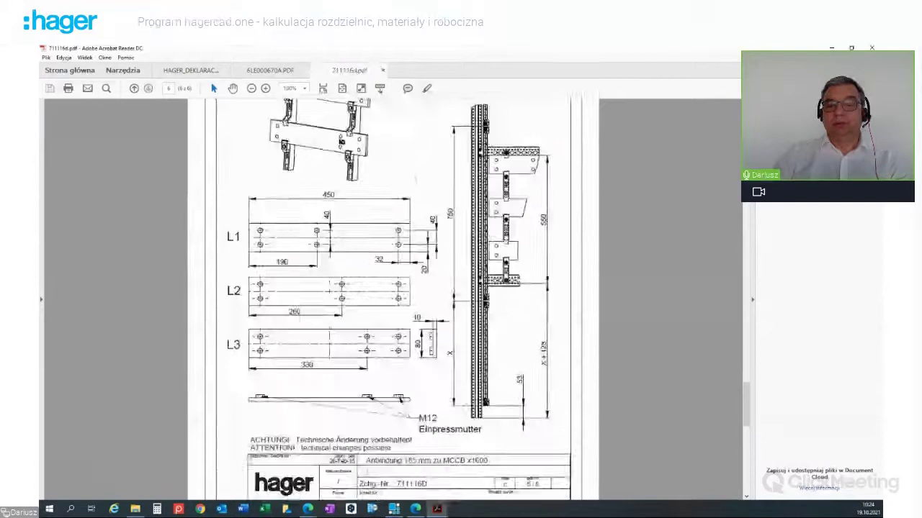
{"action": "scroll", "coordinate": [393, 298], "scroll_direction": "up", "scroll_amount": 2}
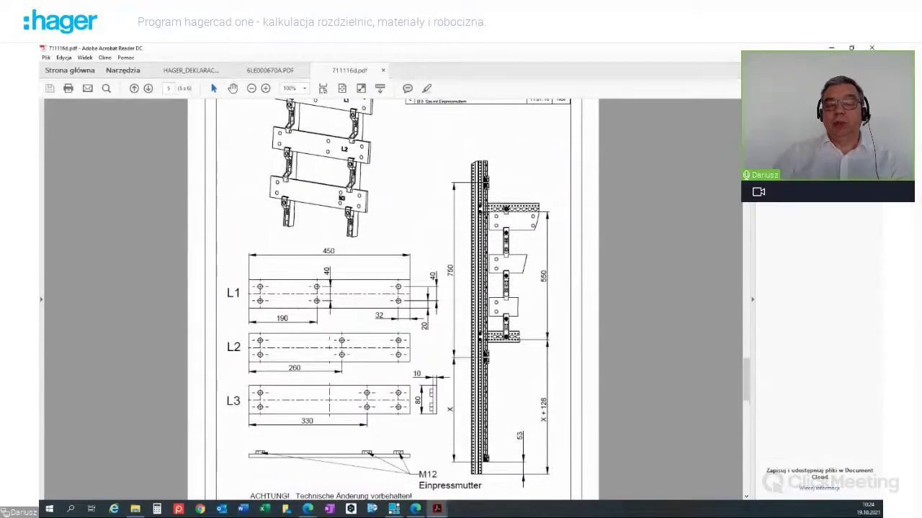
{"action": "scroll", "coordinate": [393, 299], "scroll_direction": "up", "scroll_amount": 1}
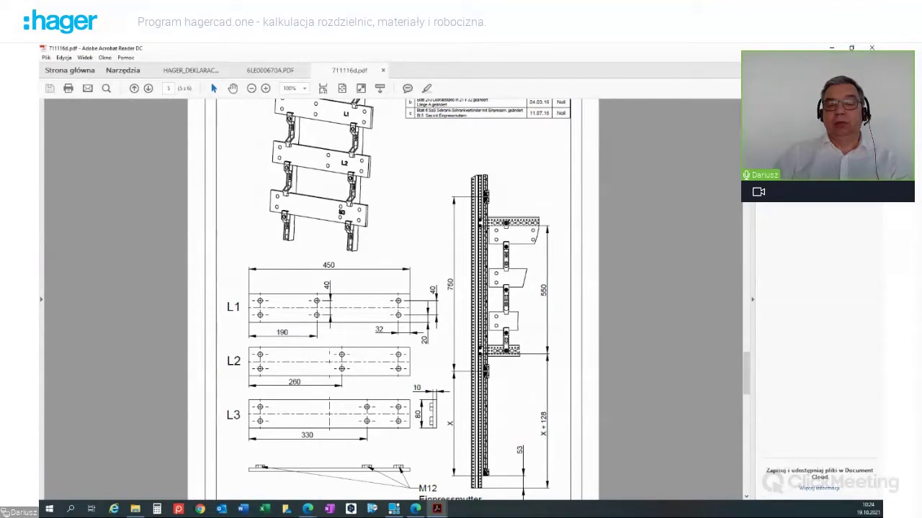
Look back through the drawings of 711116d.pdf from sheet 4 to the first sheet, and return to the Documents folder.
{"action": "scroll", "coordinate": [393, 299], "scroll_direction": "up", "scroll_amount": 14}
{"action": "scroll", "coordinate": [392, 299], "scroll_direction": "up", "scroll_amount": 3}
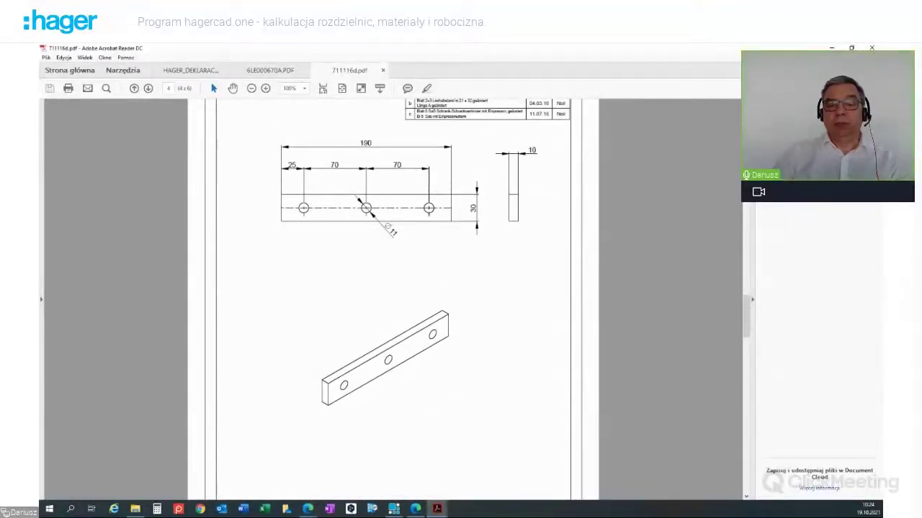
{"action": "scroll", "coordinate": [393, 298], "scroll_direction": "up", "scroll_amount": 2}
{"action": "scroll", "coordinate": [392, 299], "scroll_direction": "up", "scroll_amount": 10}
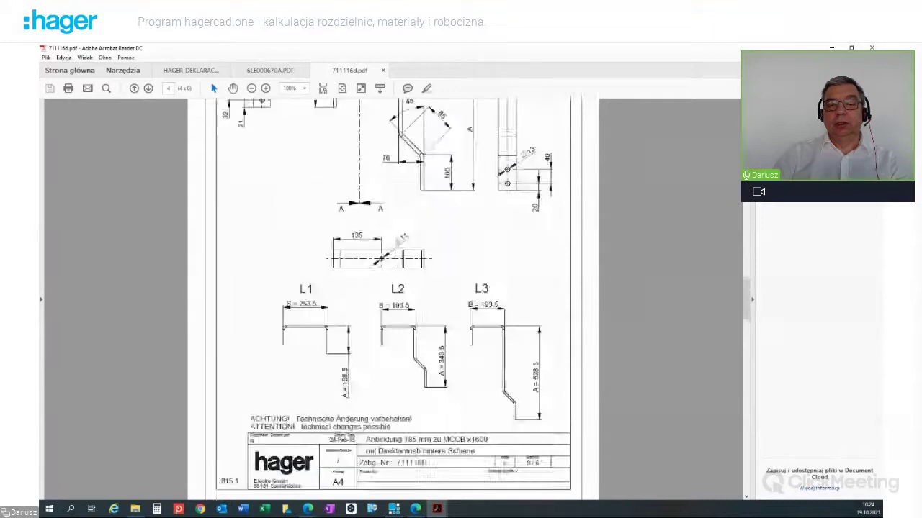
{"action": "scroll", "coordinate": [393, 299], "scroll_direction": "up", "scroll_amount": 3}
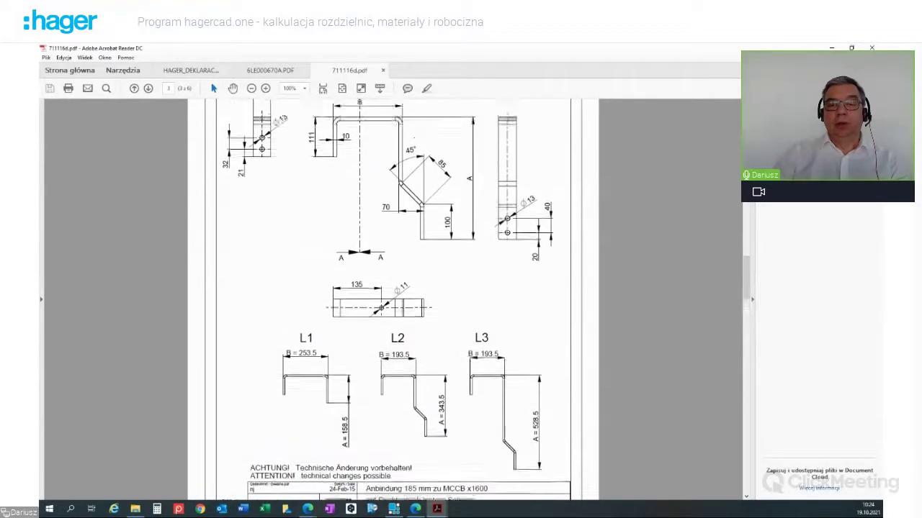
{"action": "scroll", "coordinate": [392, 299], "scroll_direction": "up", "scroll_amount": 1}
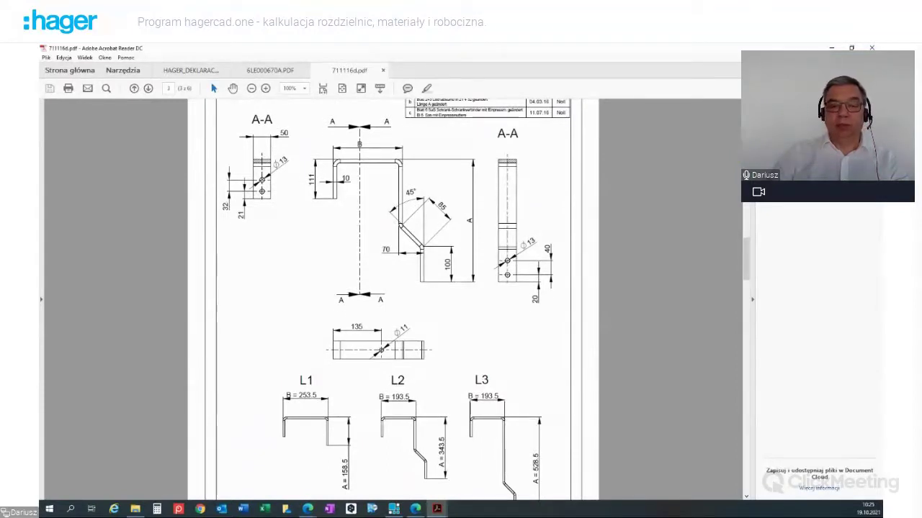
{"action": "scroll", "coordinate": [392, 299], "scroll_direction": "up", "scroll_amount": 5}
{"action": "scroll", "coordinate": [392, 299], "scroll_direction": "up", "scroll_amount": 10}
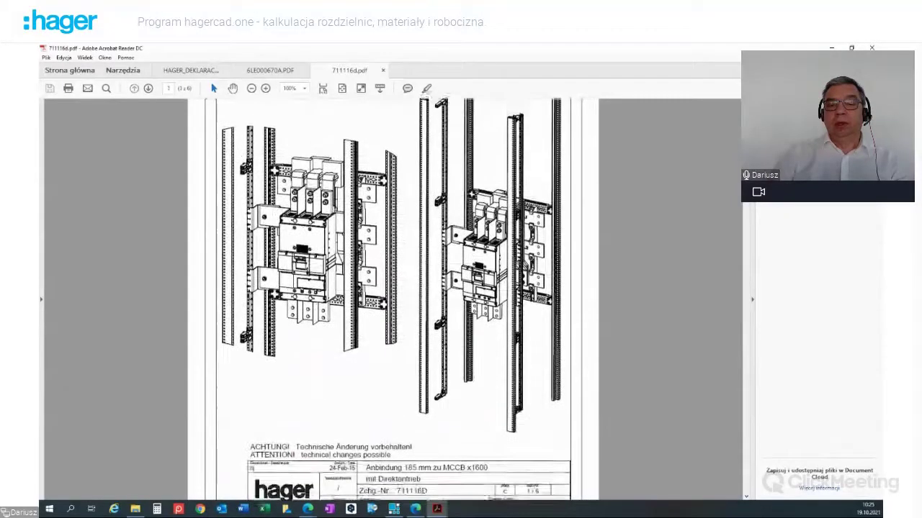
{"action": "scroll", "coordinate": [392, 299], "scroll_direction": "up", "scroll_amount": 3}
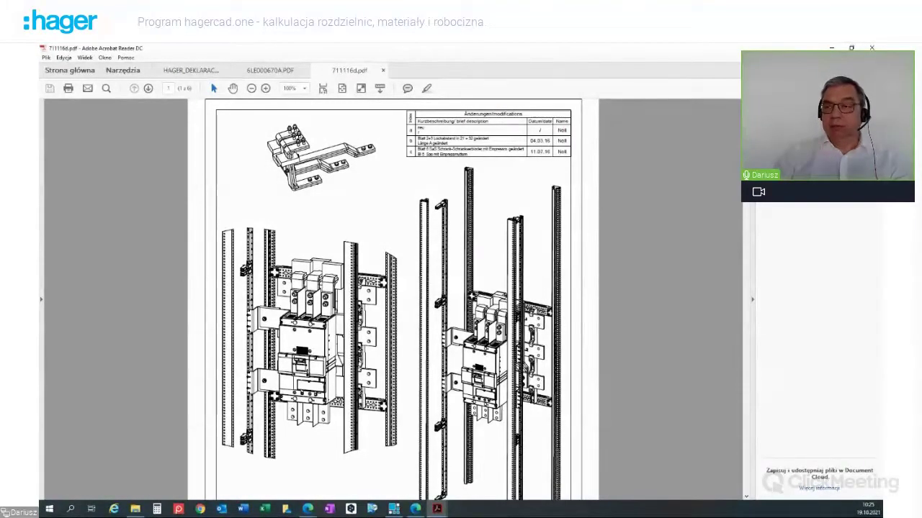
{"action": "left_click", "coordinate": [831, 49]}
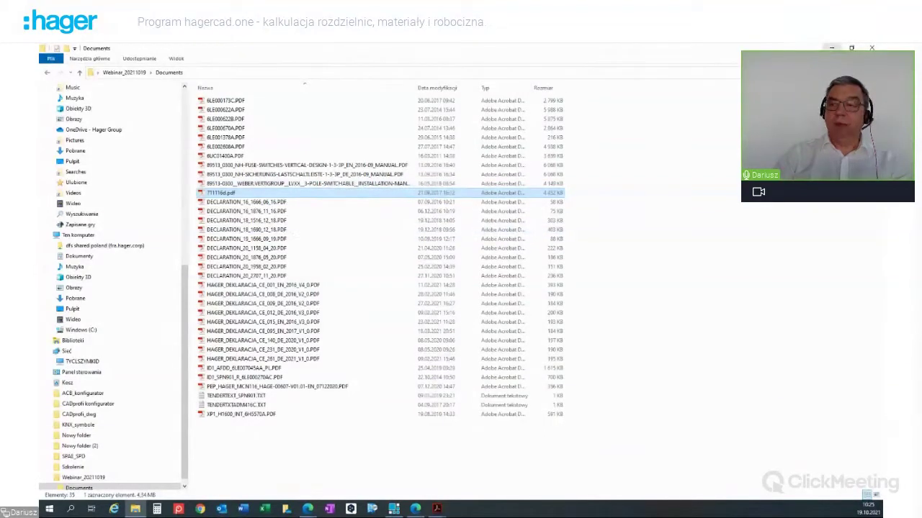
Switch to hagercad.one and start the costing (Wycena) of the switchboard R1, Rozdzielnica główna.
{"action": "key", "text": "alt+Tab"}
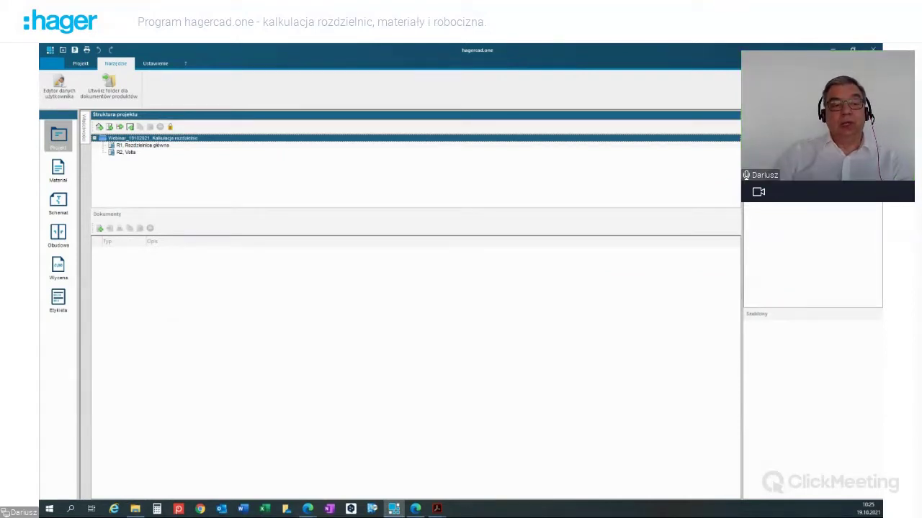
{"action": "left_click", "coordinate": [142, 145]}
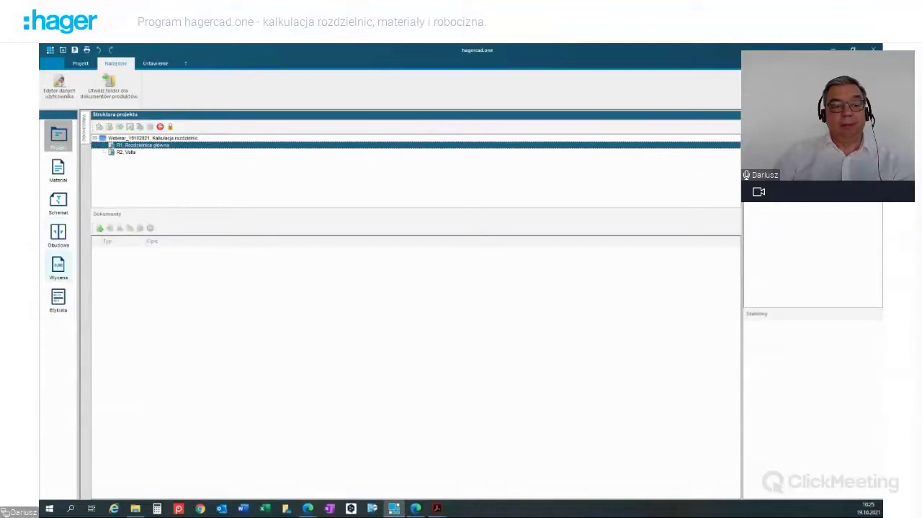
{"action": "left_click", "coordinate": [59, 268]}
{"action": "left_click", "coordinate": [58, 268]}
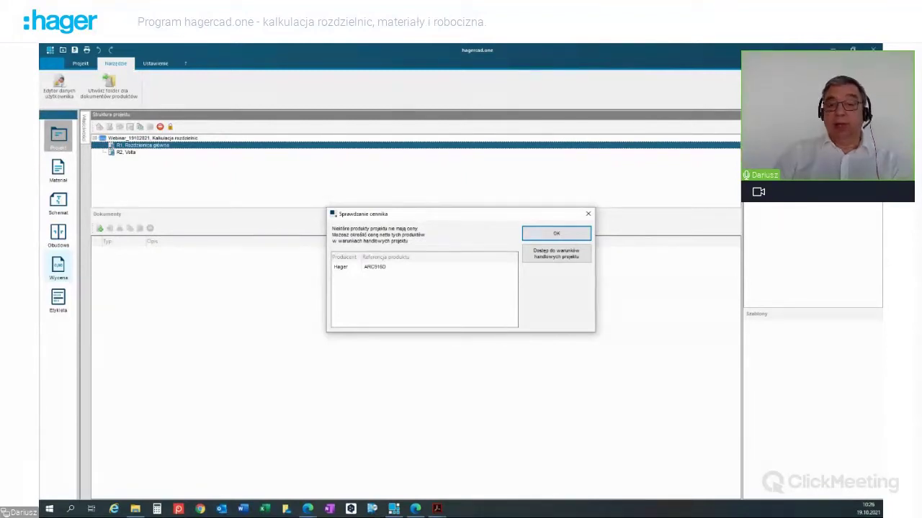
Open the project's trade conditions for the unpriced product ARC916D and set its net unit price to 500,00.
{"action": "left_click", "coordinate": [375, 268]}
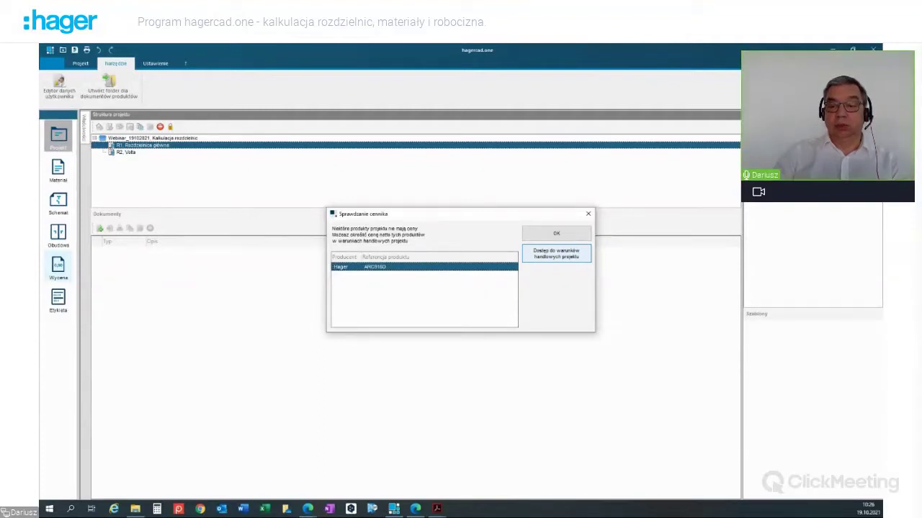
{"action": "left_click", "coordinate": [557, 254]}
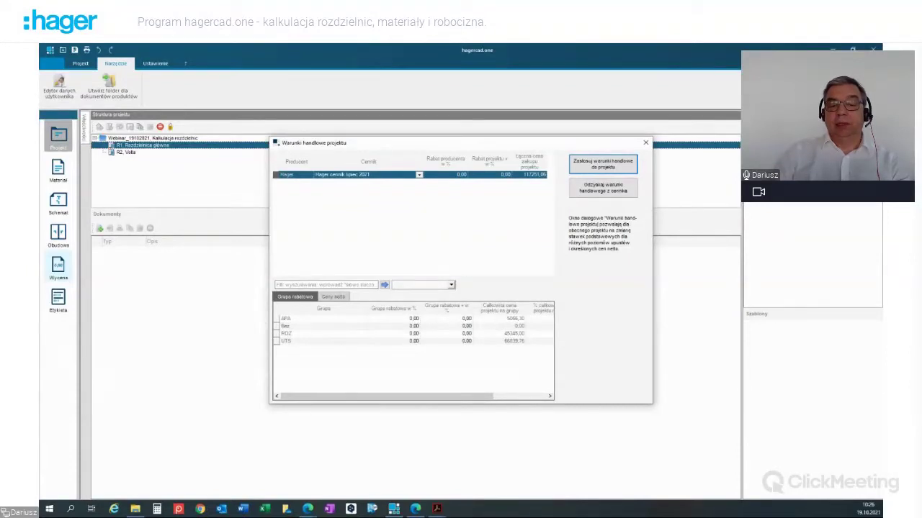
{"action": "left_click", "coordinate": [333, 297]}
{"action": "scroll", "coordinate": [412, 357], "scroll_direction": "up", "scroll_amount": 1}
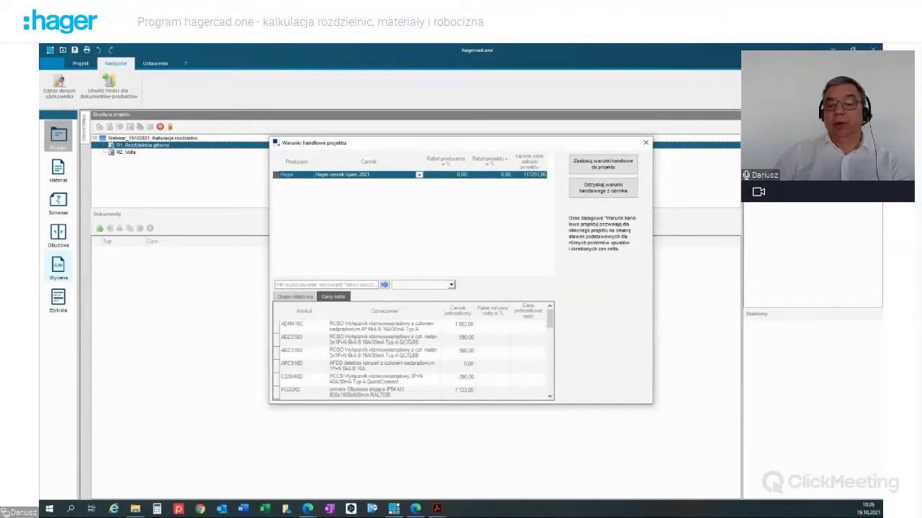
{"action": "left_click", "coordinate": [528, 366]}
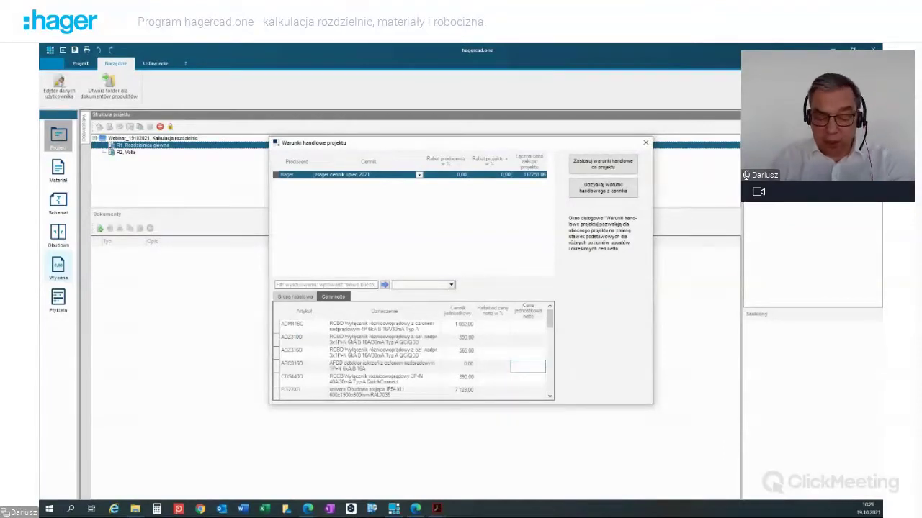
{"action": "type", "text": "500,00"}
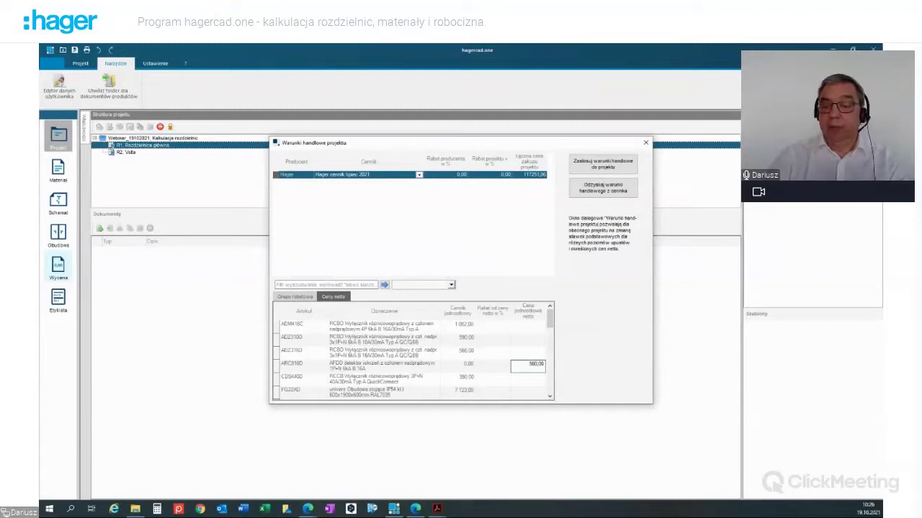
{"action": "key", "text": "Return"}
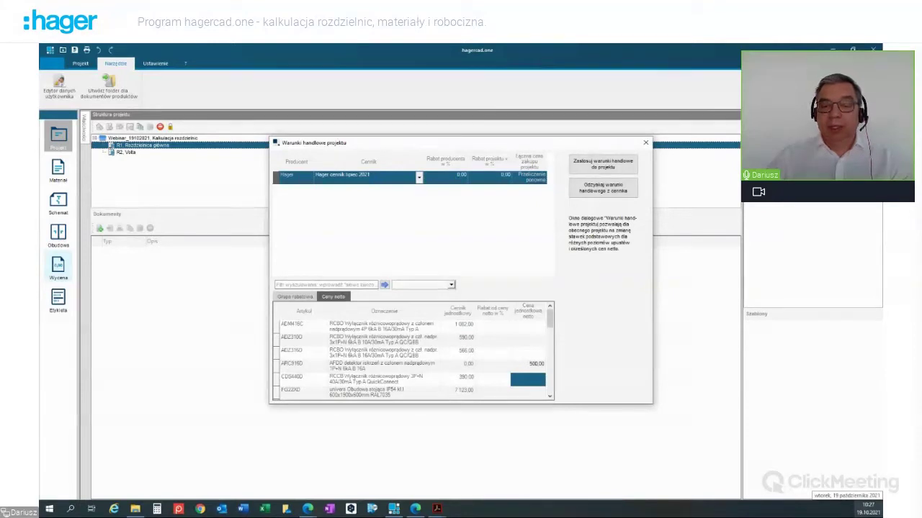
{"action": "left_click", "coordinate": [373, 509]}
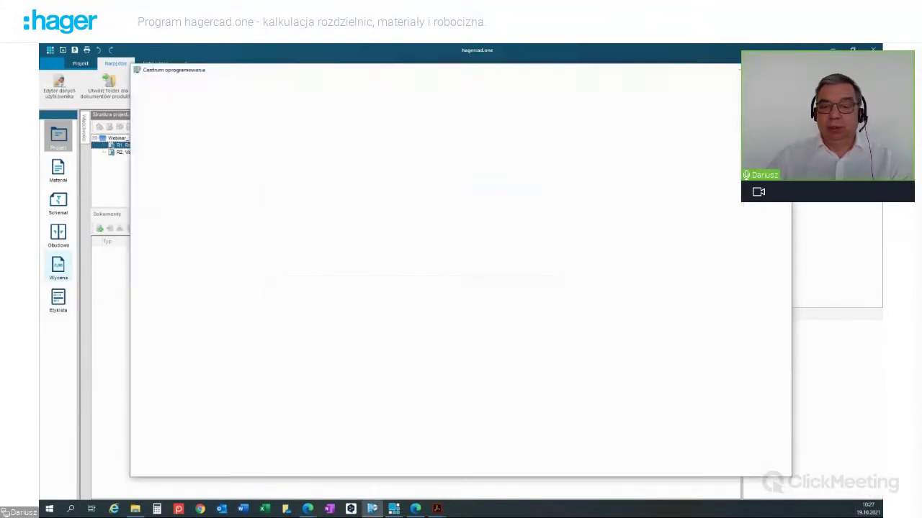
{"action": "left_click", "coordinate": [781, 70]}
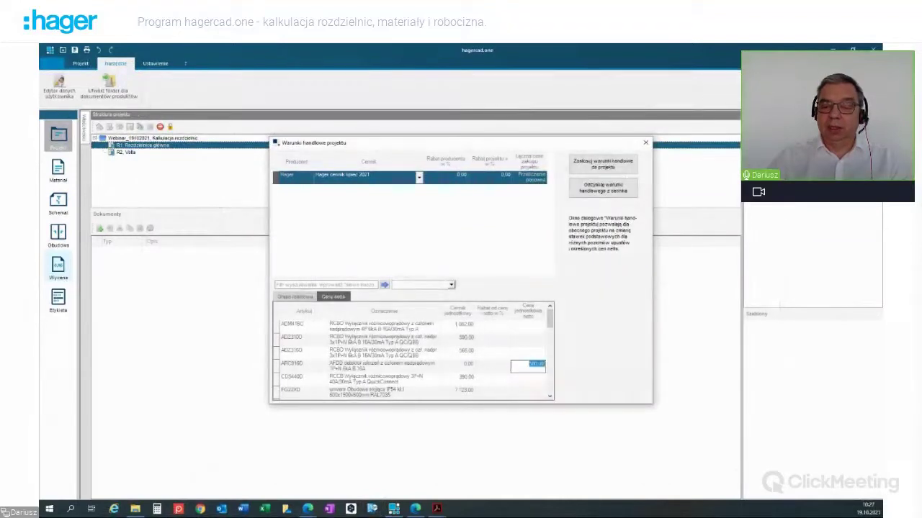
Clear the net unit price of ARC916D and close the project trade conditions, applying the changes to the project.
{"action": "key", "text": "BackSpace"}
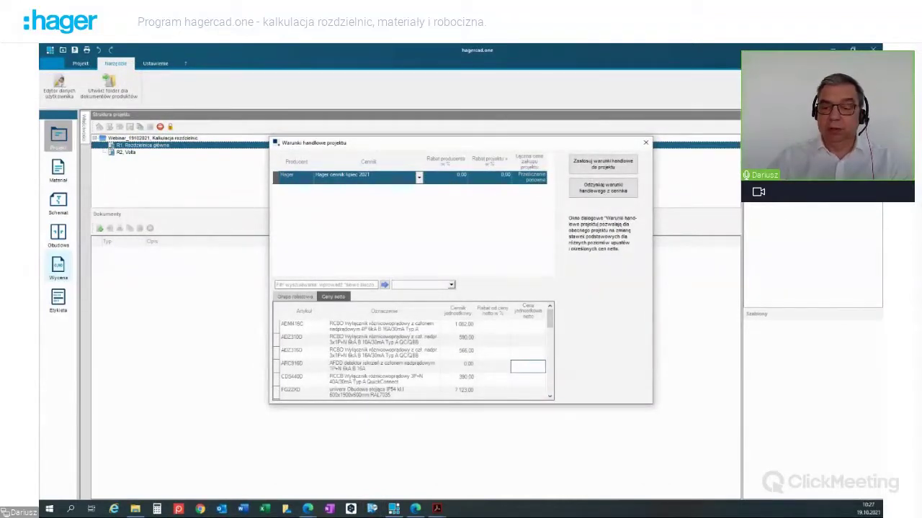
{"action": "left_click", "coordinate": [528, 380]}
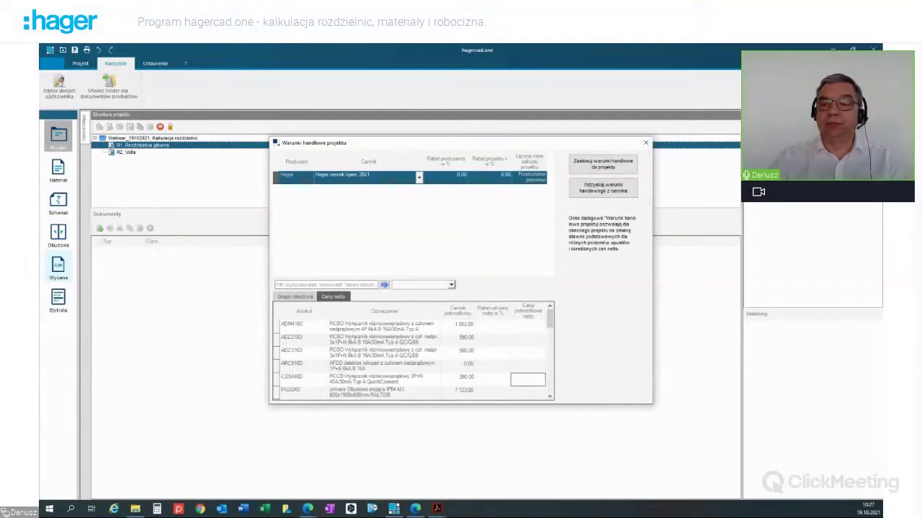
{"action": "left_click", "coordinate": [645, 142]}
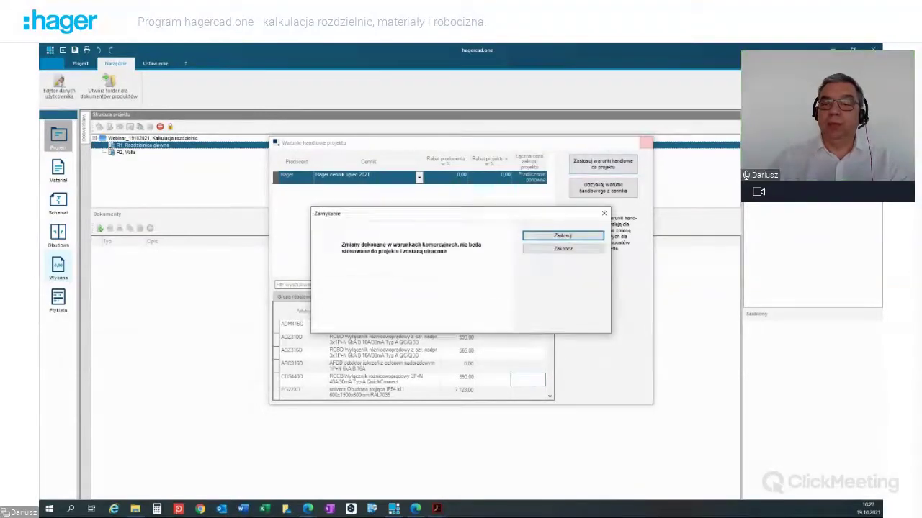
{"action": "left_click", "coordinate": [563, 236]}
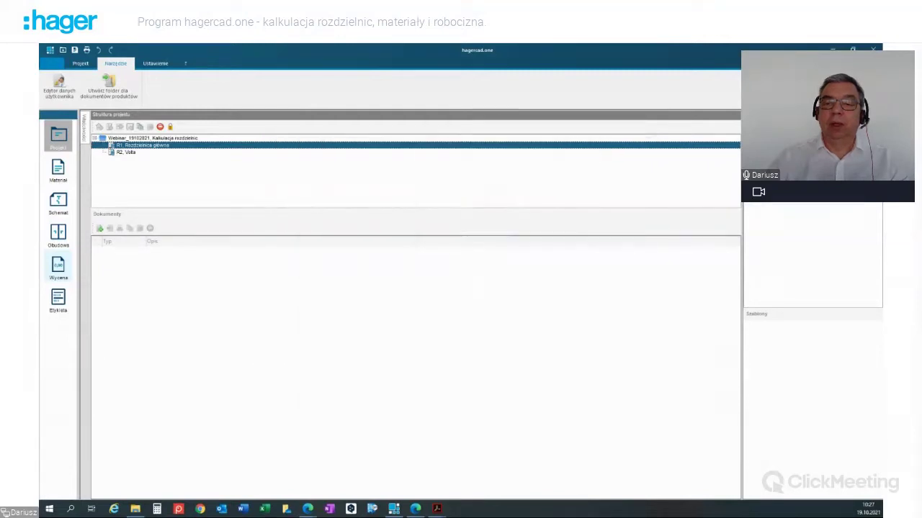
Open the costing (Wycena) of R1, Rozdzielnica główna, and set the side panels to hide automatically for a wider cost list.
{"action": "left_click", "coordinate": [58, 268]}
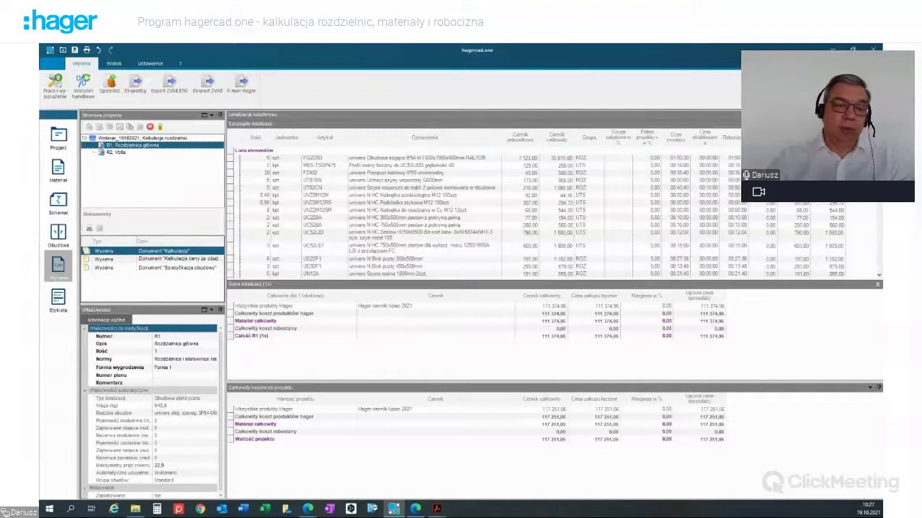
{"action": "left_click", "coordinate": [221, 115]}
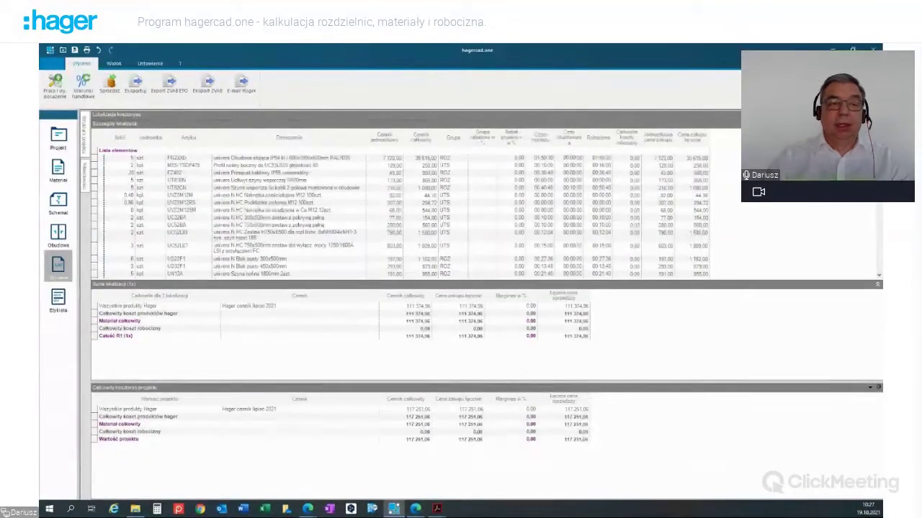
{"action": "mouse_move", "coordinate": [84, 134]}
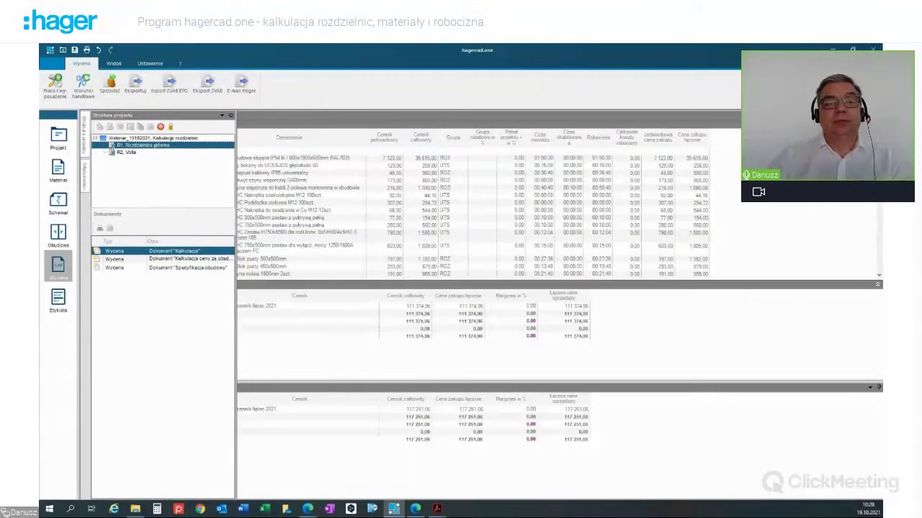
{"action": "left_click", "coordinate": [153, 138]}
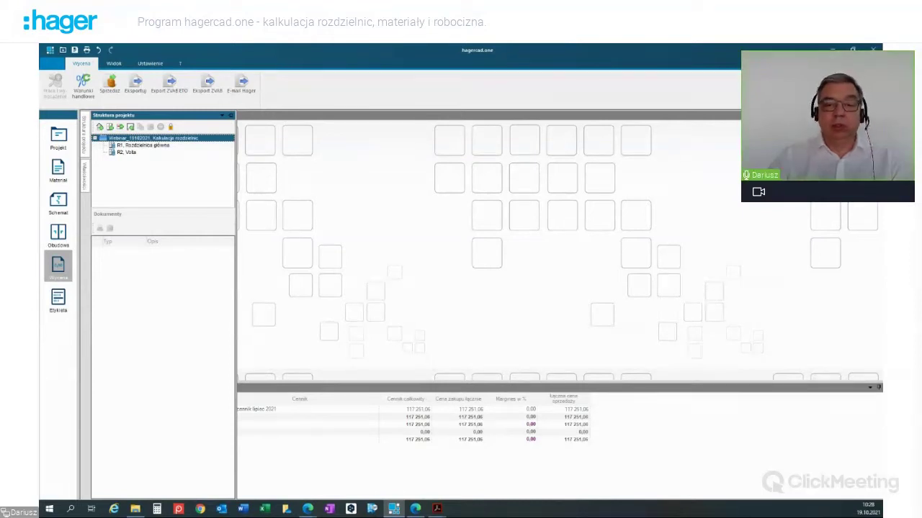
{"action": "left_click", "coordinate": [143, 146]}
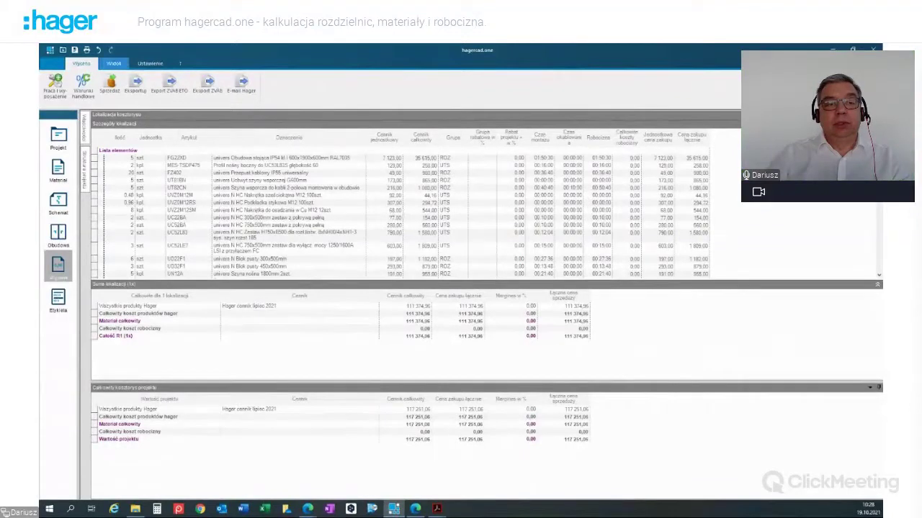
Add the Producent column to the costing's element list.
{"action": "left_click", "coordinate": [113, 63]}
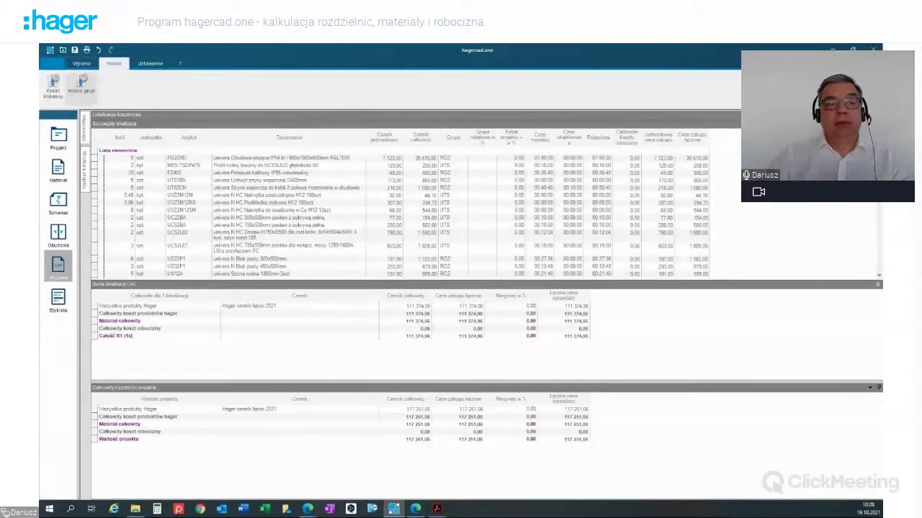
{"action": "left_click", "coordinate": [53, 85]}
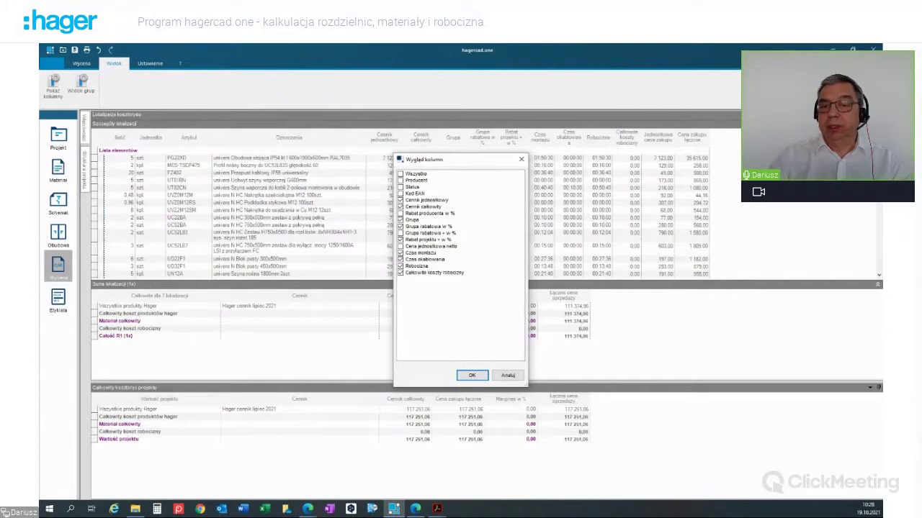
{"action": "left_click", "coordinate": [400, 181]}
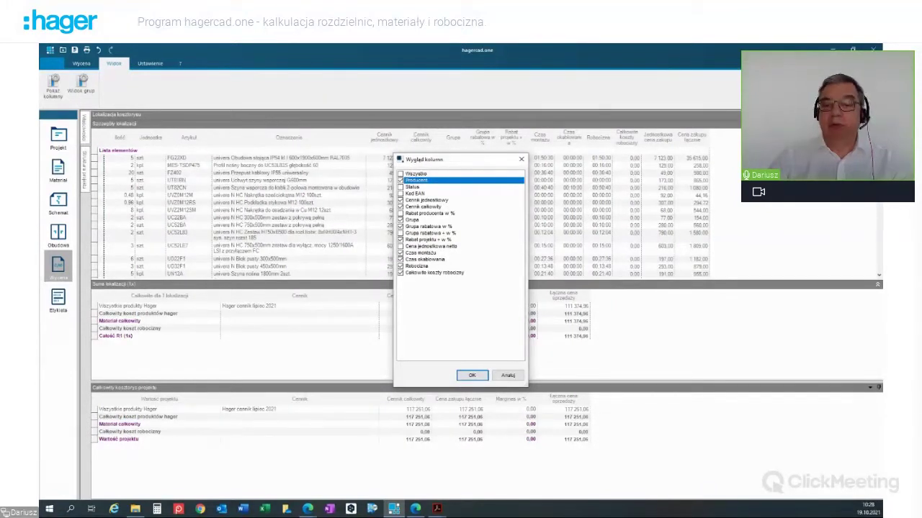
{"action": "left_click", "coordinate": [471, 376]}
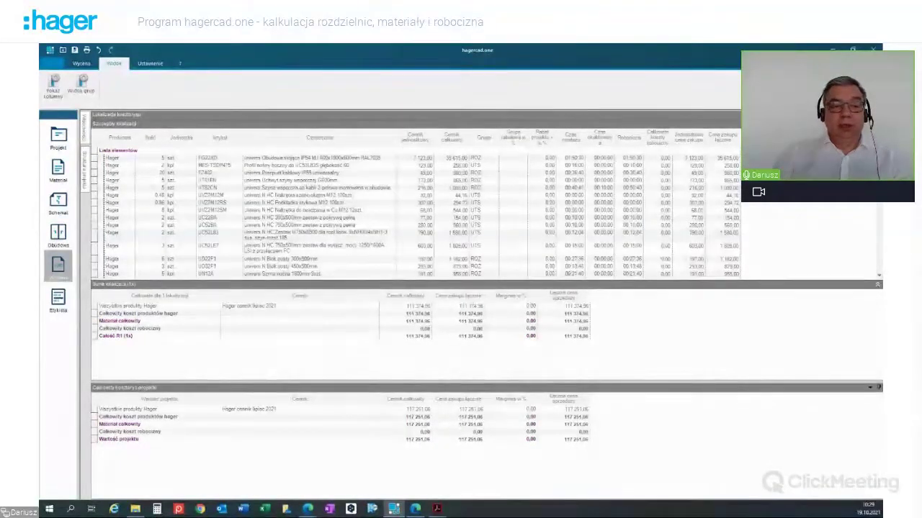
In the costing of R2, Volta, set ARC916D's net unit price to 500,00 in the trade conditions and apply it to the project.
{"action": "mouse_move", "coordinate": [85, 170]}
{"action": "left_click", "coordinate": [127, 153]}
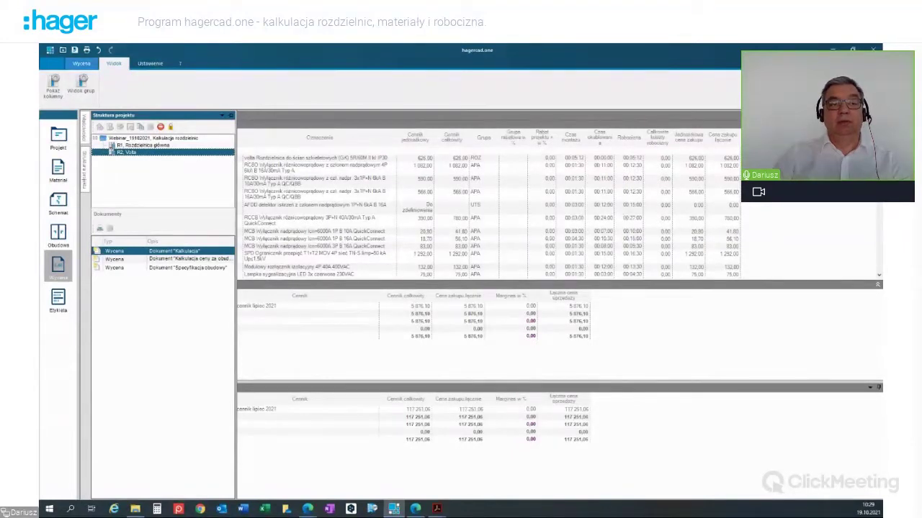
{"action": "left_click", "coordinate": [81, 63]}
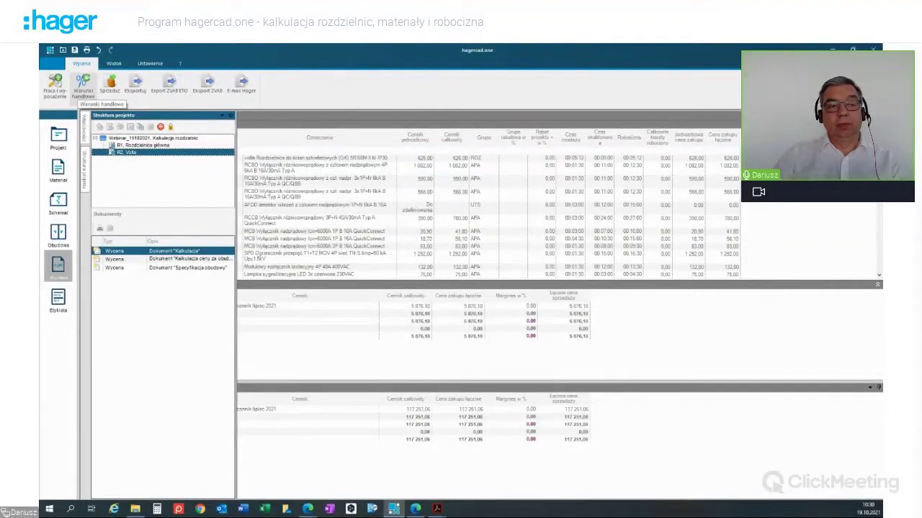
{"action": "left_click", "coordinate": [83, 85]}
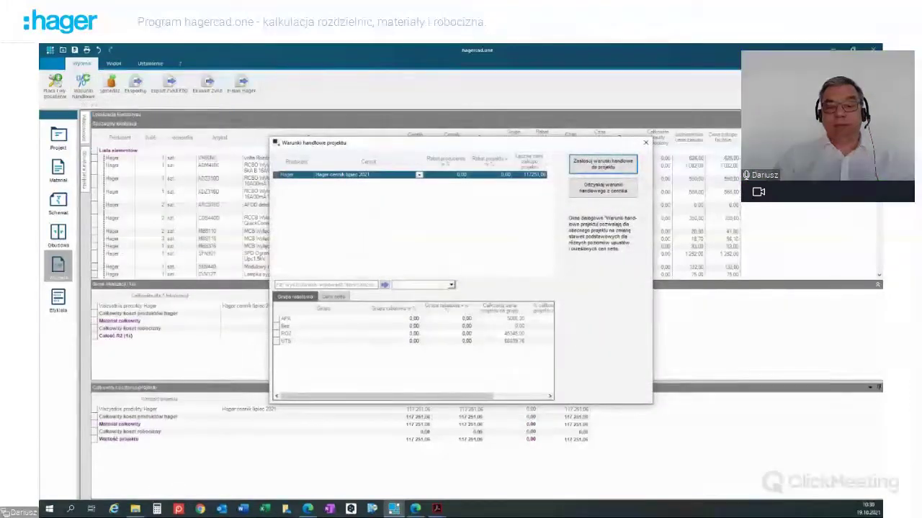
{"action": "left_click", "coordinate": [334, 297]}
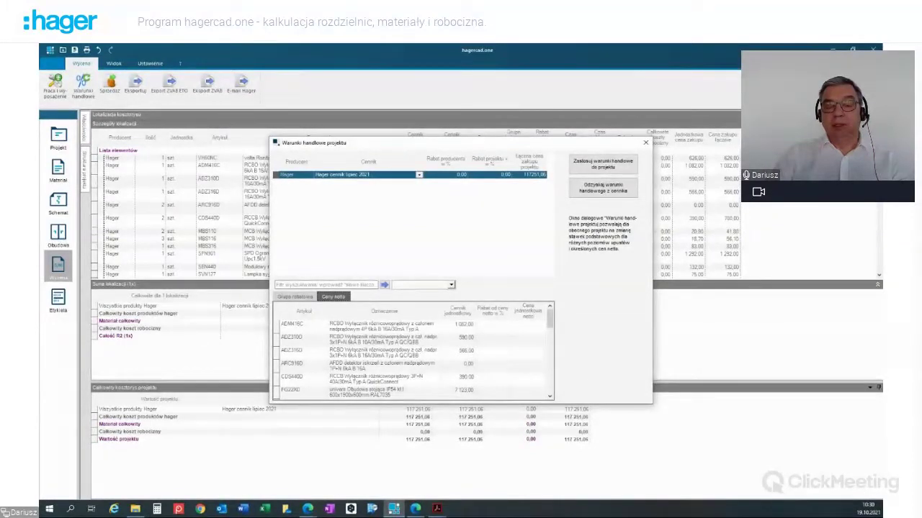
{"action": "left_click", "coordinate": [528, 366]}
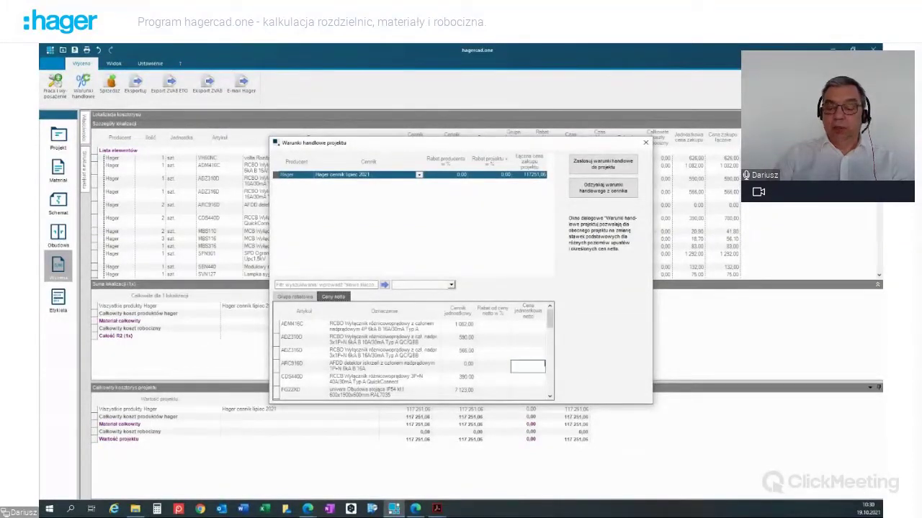
{"action": "type", "text": "500,00"}
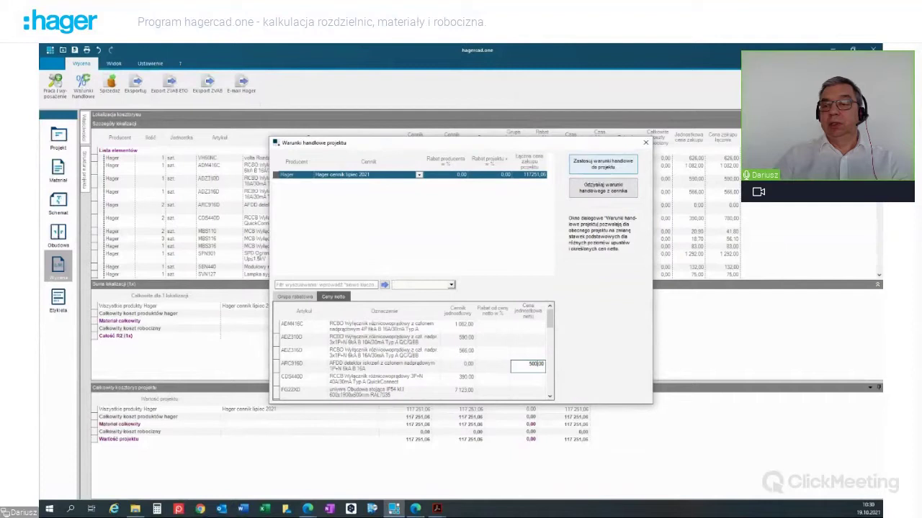
{"action": "left_click", "coordinate": [603, 164]}
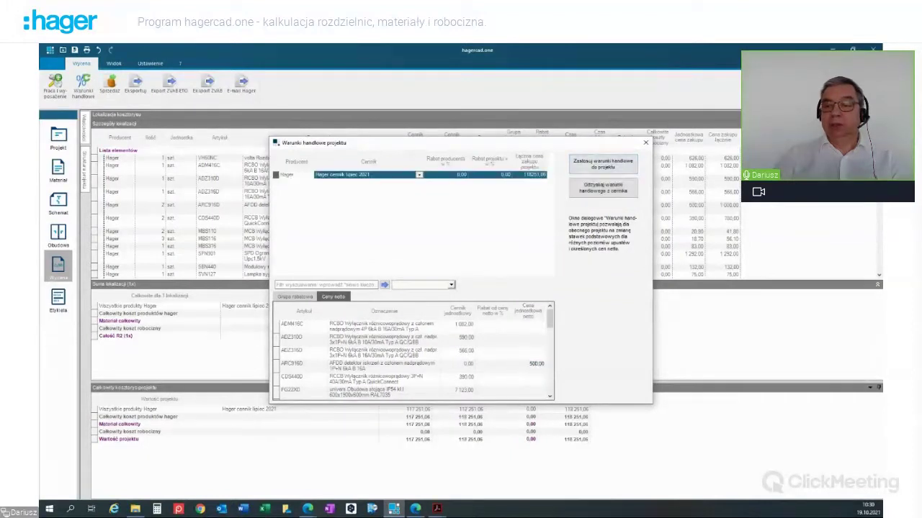
{"action": "left_click", "coordinate": [645, 143]}
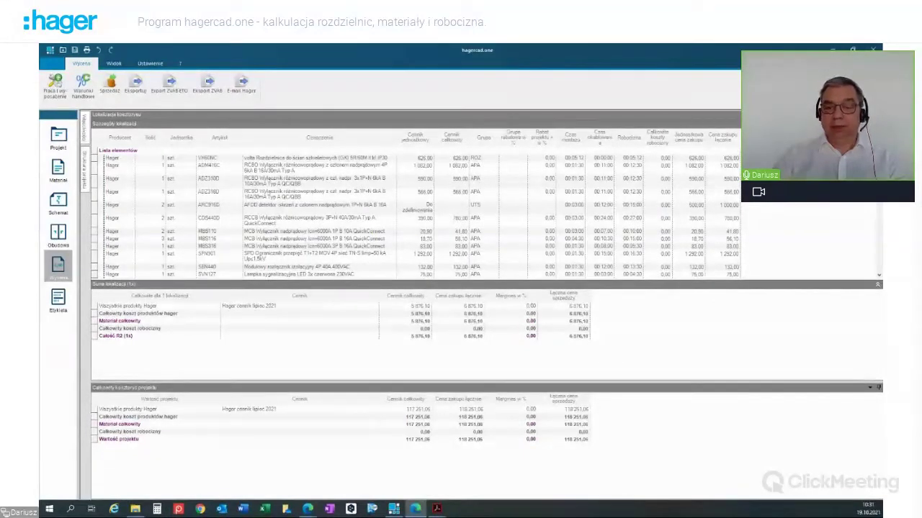
Set the group discounts in the trade conditions to 15% for APA, 15% for ROZ and 10% for UTS, and apply them to the project.
{"action": "scroll", "coordinate": [415, 214], "scroll_direction": "down", "scroll_amount": 5}
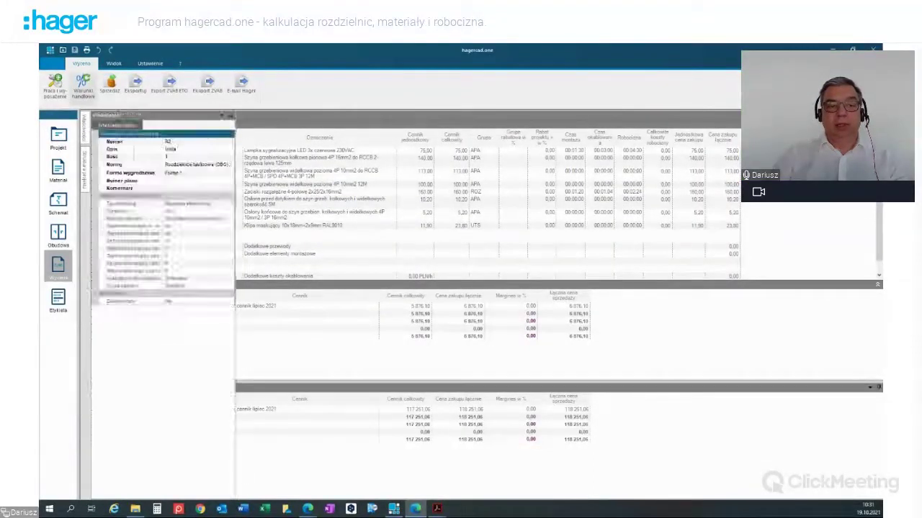
{"action": "left_click", "coordinate": [84, 85]}
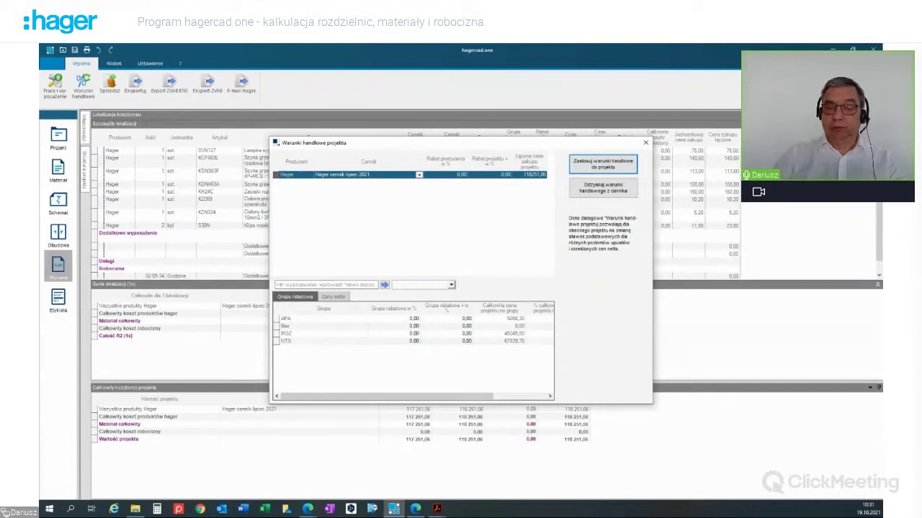
{"action": "left_click", "coordinate": [405, 319]}
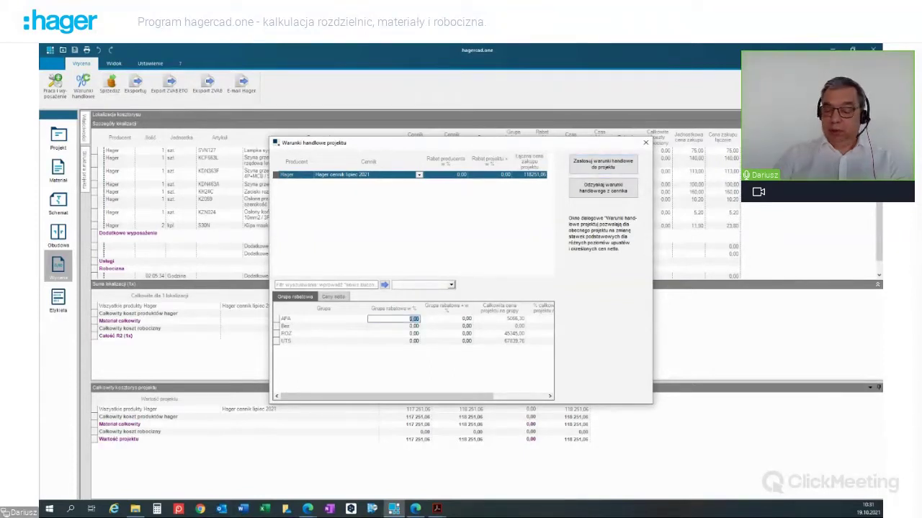
{"action": "type", "text": "15"}
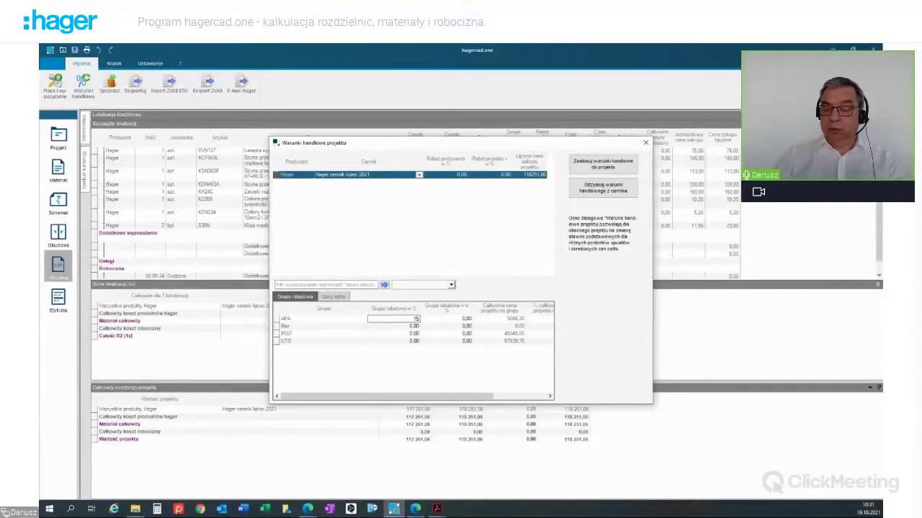
{"action": "key", "text": "Return"}
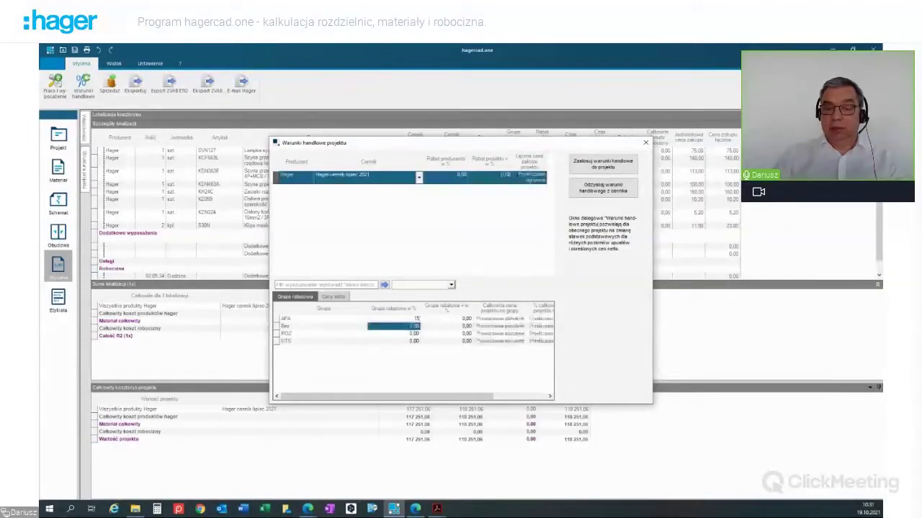
{"action": "key", "text": "Down"}
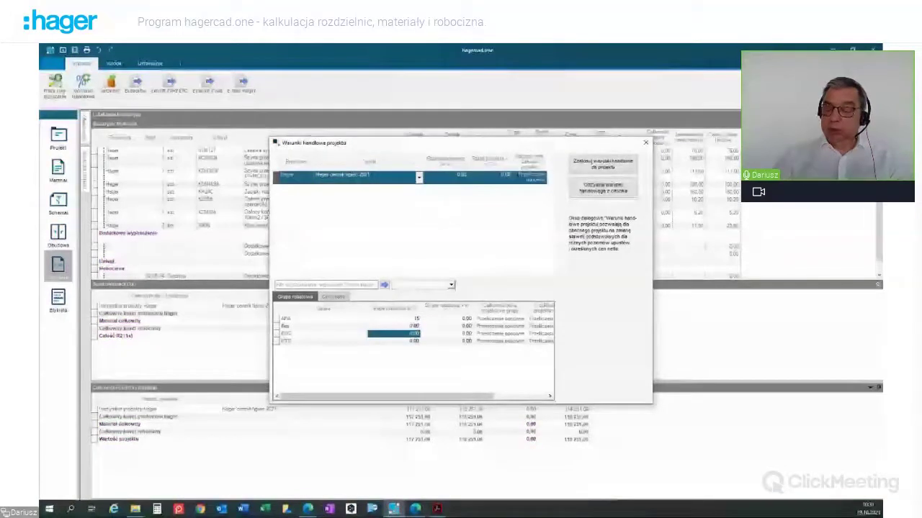
{"action": "type", "text": "15"}
{"action": "key", "text": "Return"}
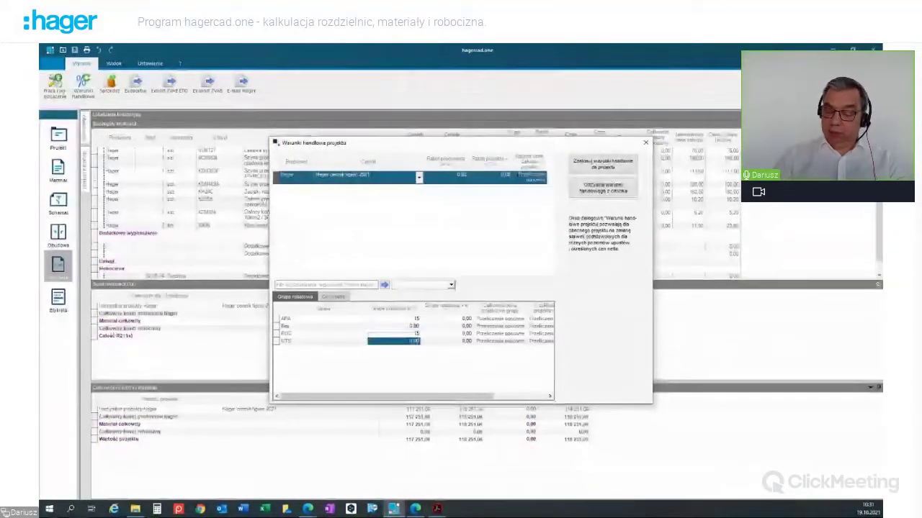
{"action": "type", "text": "0"}
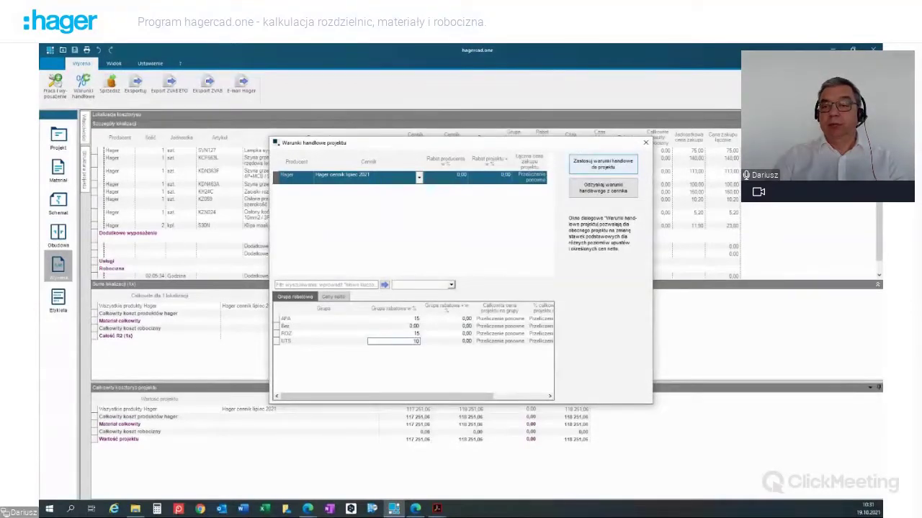
{"action": "left_click", "coordinate": [602, 166]}
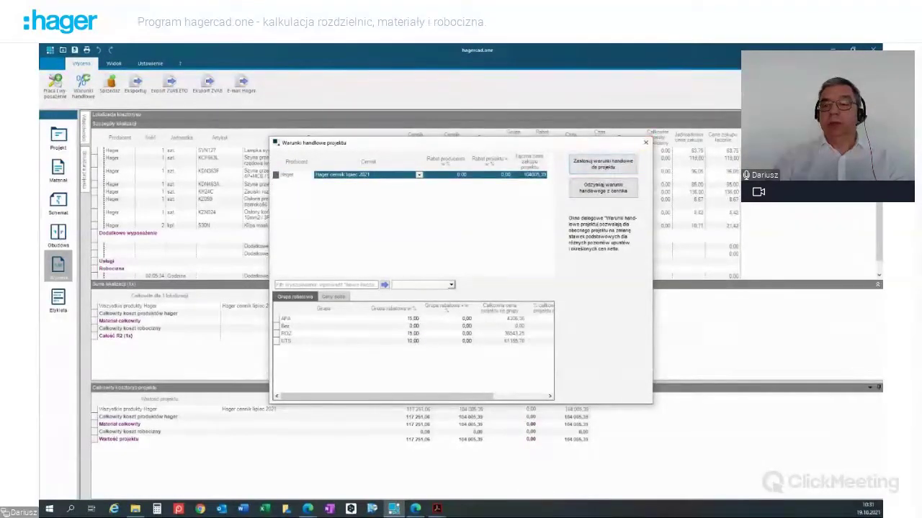
{"action": "left_click", "coordinate": [645, 143]}
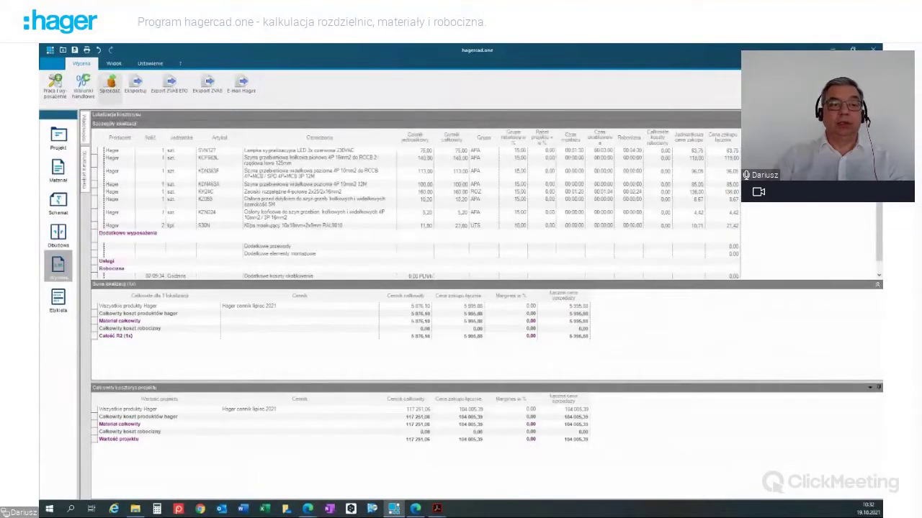
Set an additional project discount of 3% for the manufacturer Hager in the trade conditions and apply it to the project.
{"action": "left_click", "coordinate": [83, 83]}
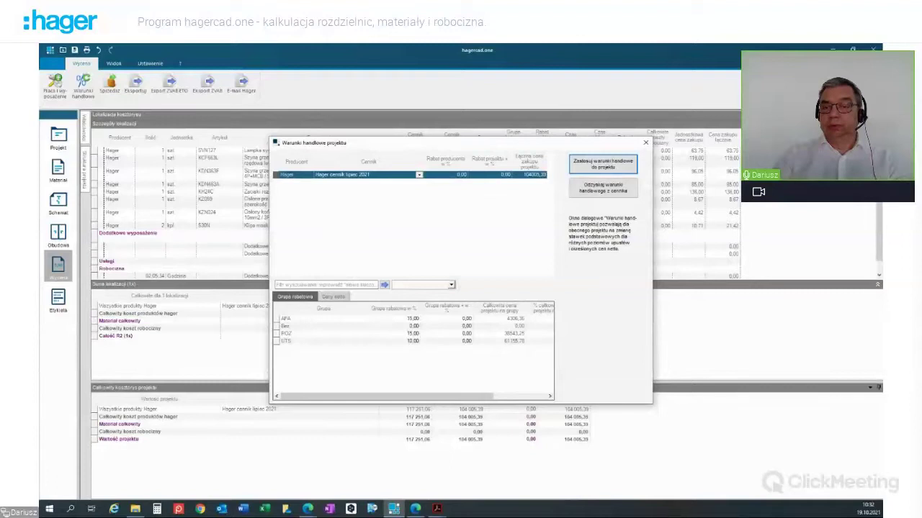
{"action": "left_click", "coordinate": [492, 175]}
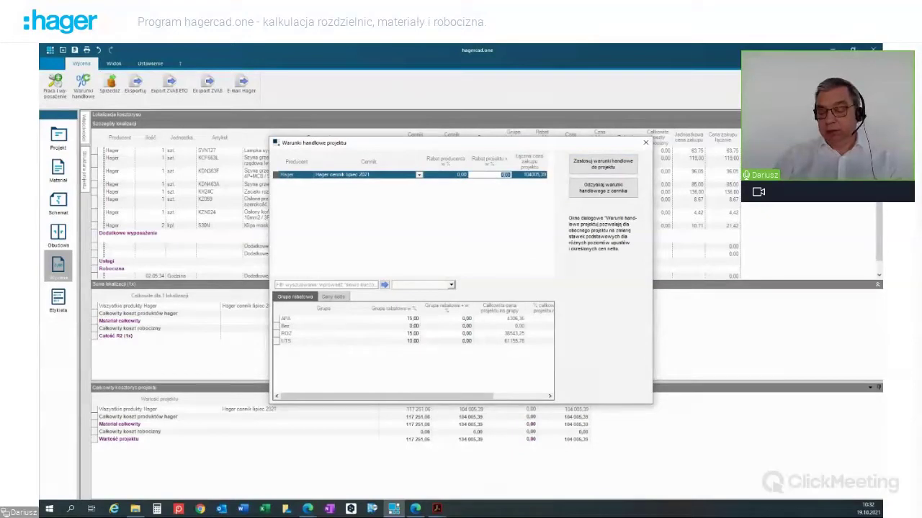
{"action": "type", "text": "3"}
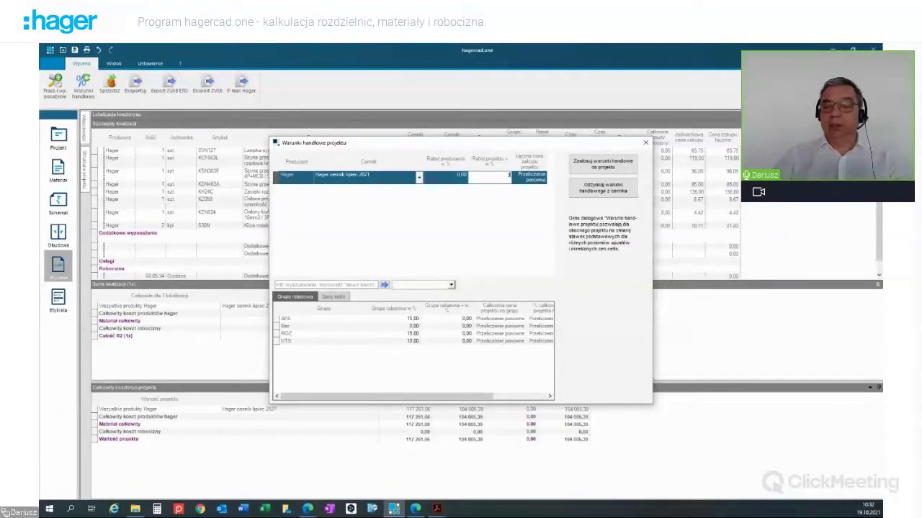
{"action": "left_click", "coordinate": [603, 164]}
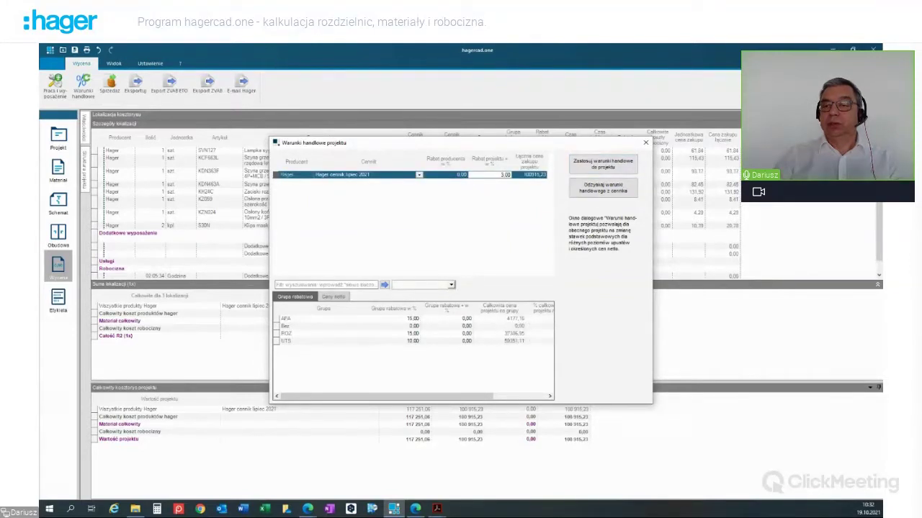
Set R2's additional equipment to 4% for assembly, 1,5% for wiring and 2% for other items, and update the location.
{"action": "left_click", "coordinate": [645, 143]}
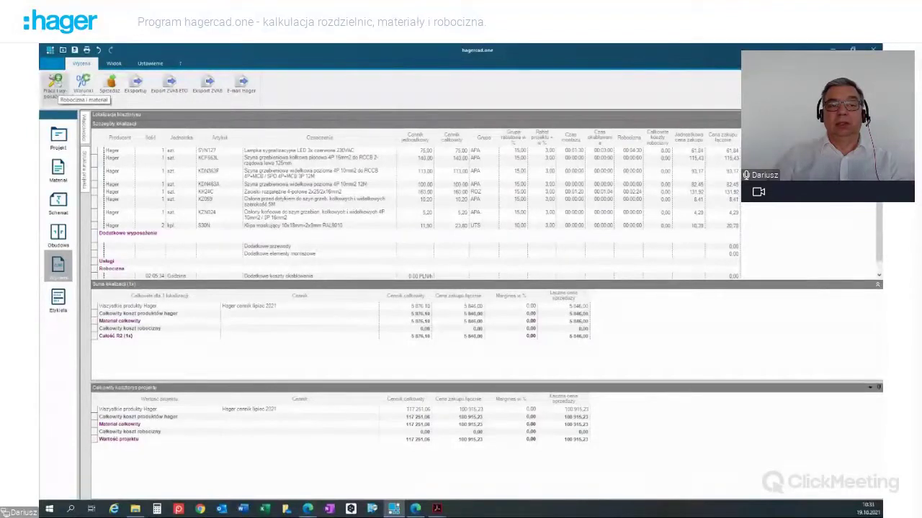
{"action": "left_click", "coordinate": [56, 83]}
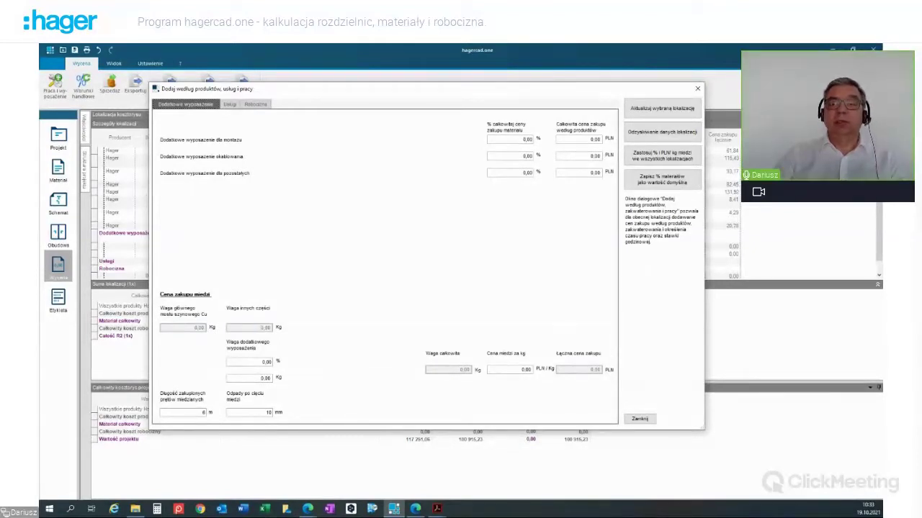
{"action": "left_click", "coordinate": [527, 140]}
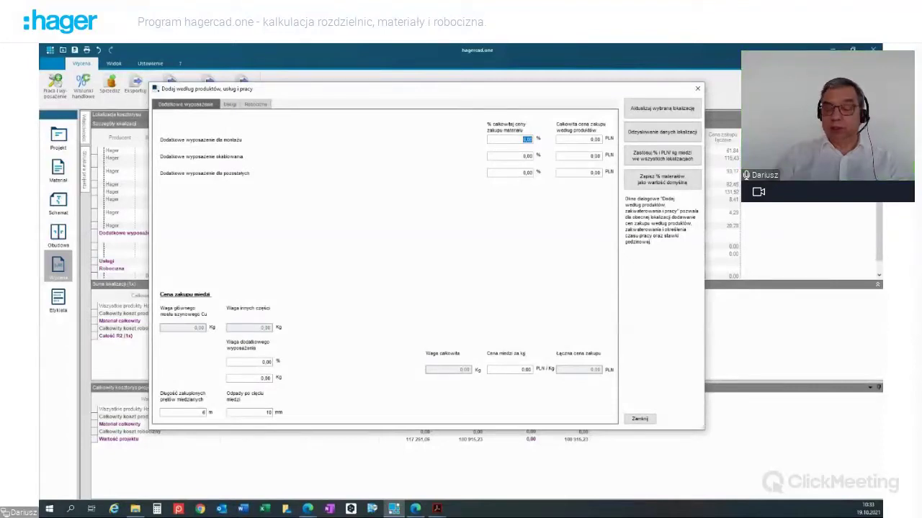
{"action": "type", "text": "4"}
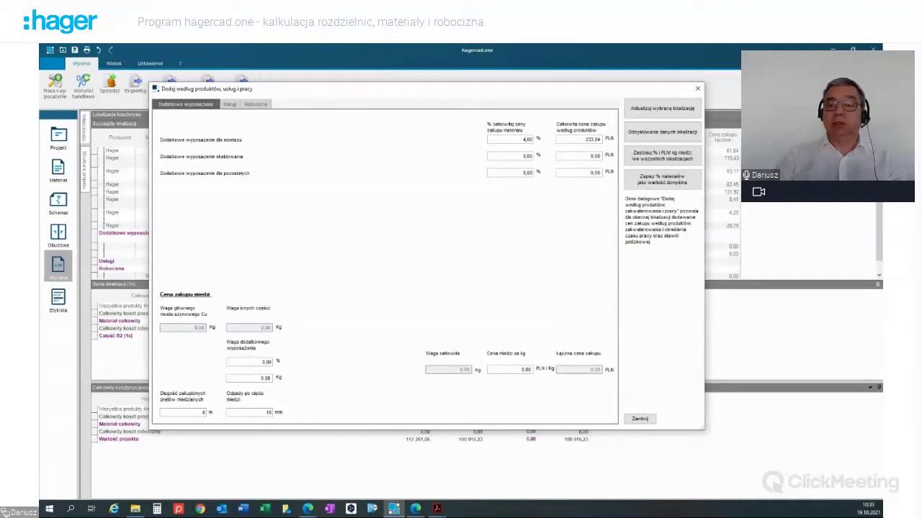
{"action": "double_click", "coordinate": [524, 155]}
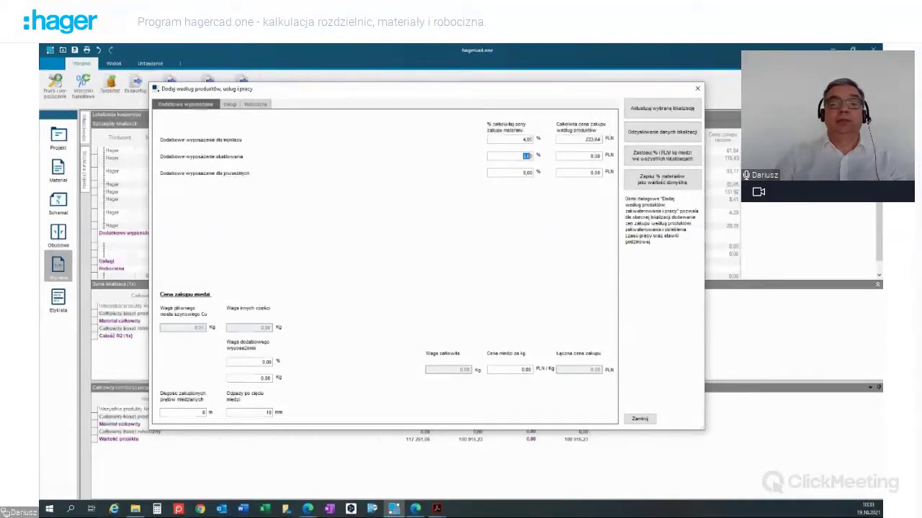
{"action": "type", "text": "1,5"}
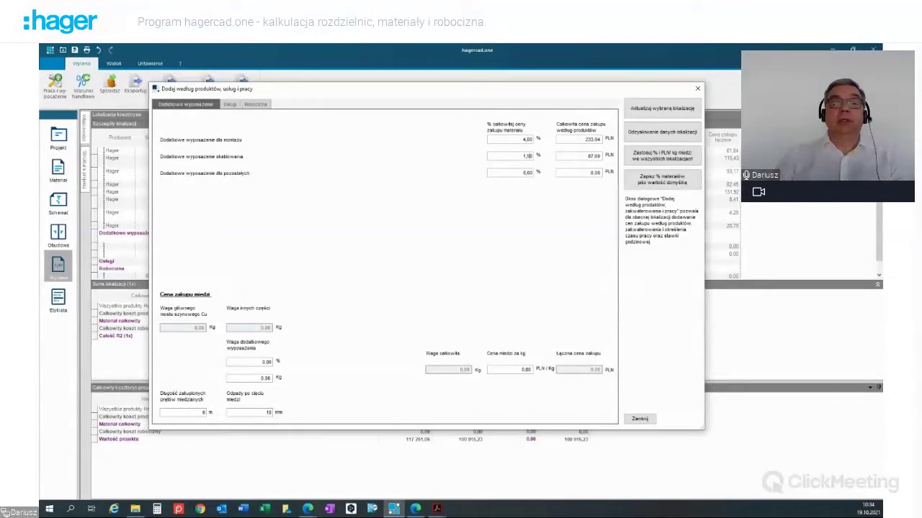
{"action": "left_click", "coordinate": [527, 173]}
{"action": "type", "text": "2"}
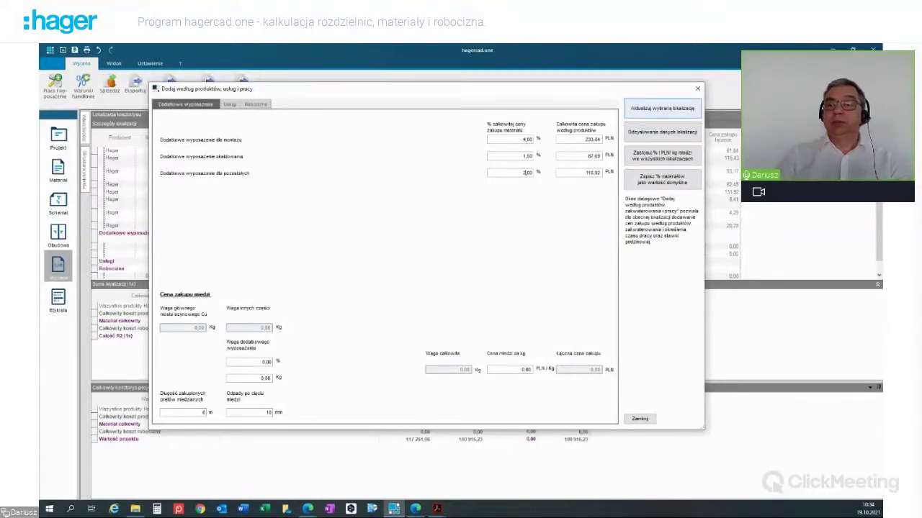
{"action": "left_click", "coordinate": [662, 108]}
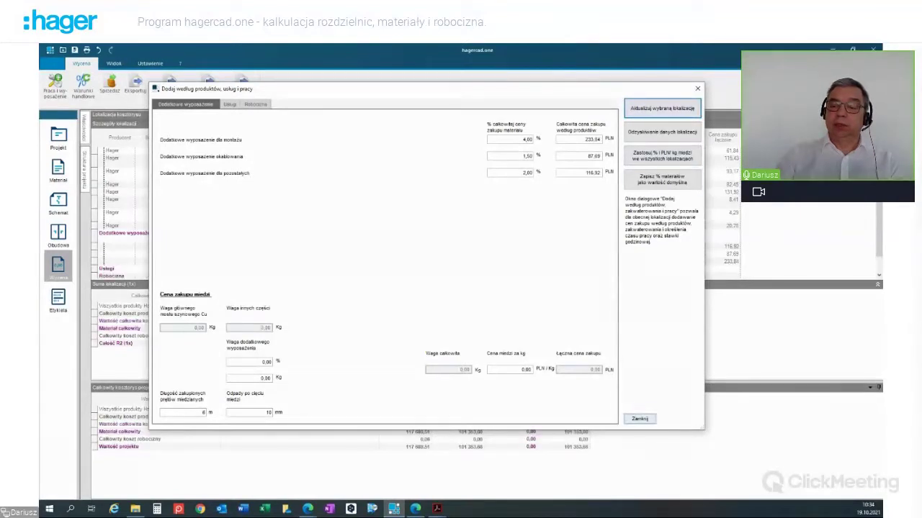
{"action": "left_click", "coordinate": [639, 419]}
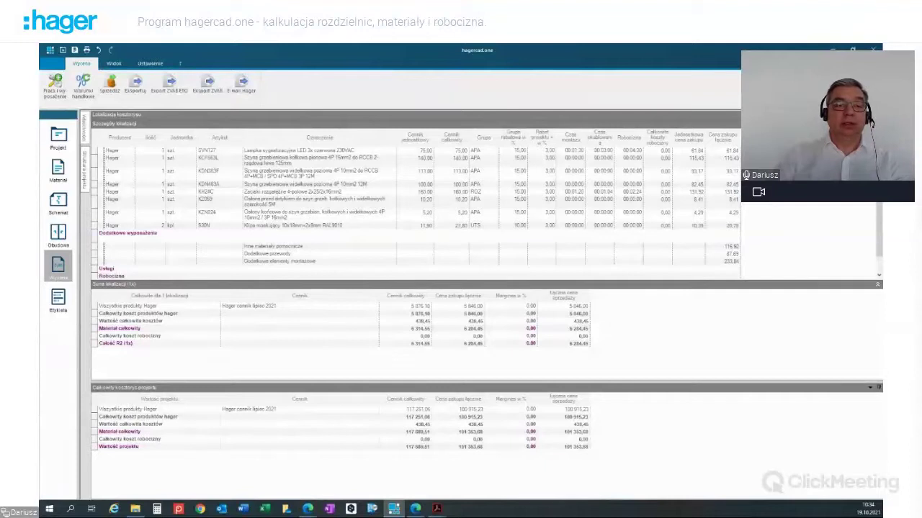
For R1, Rozdzielnica główna, set additional equipment to 4% for assembly, 1,5% for wiring and 2% for other items.
{"action": "left_click", "coordinate": [85, 170]}
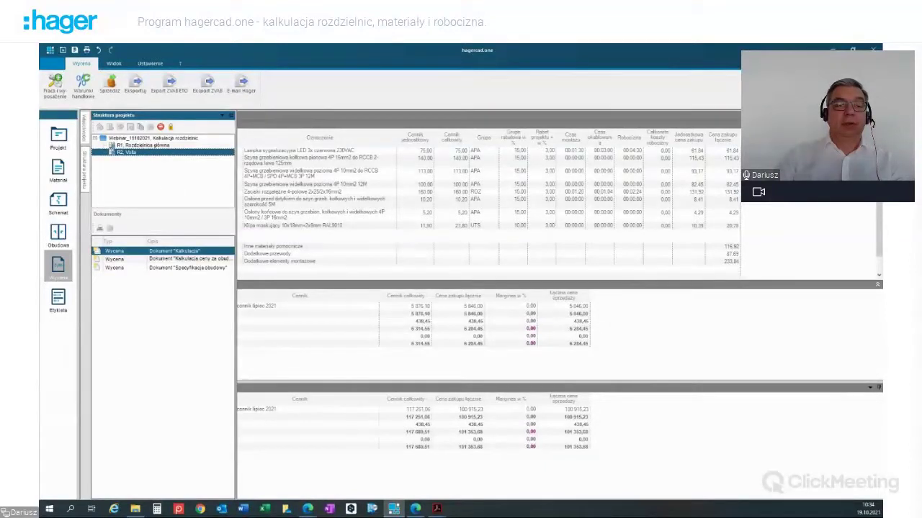
{"action": "left_click", "coordinate": [143, 145]}
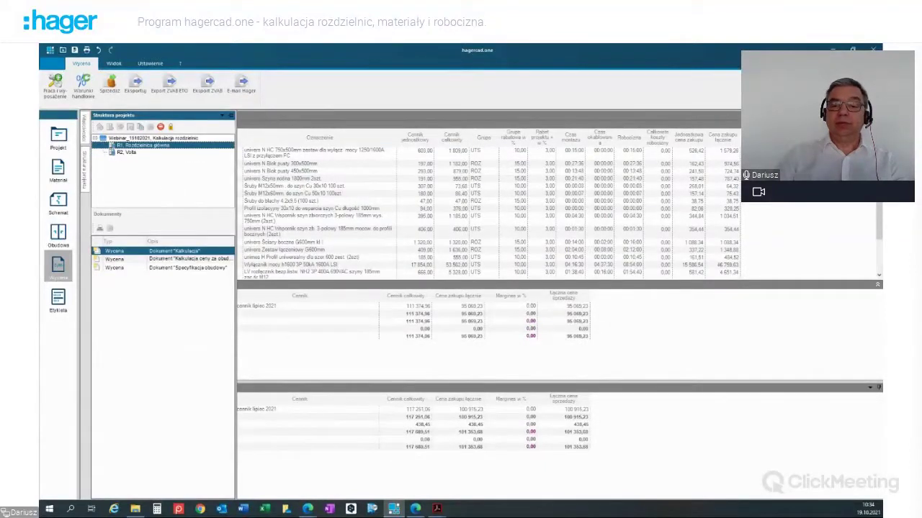
{"action": "scroll", "coordinate": [490, 213], "scroll_direction": "down", "scroll_amount": 3}
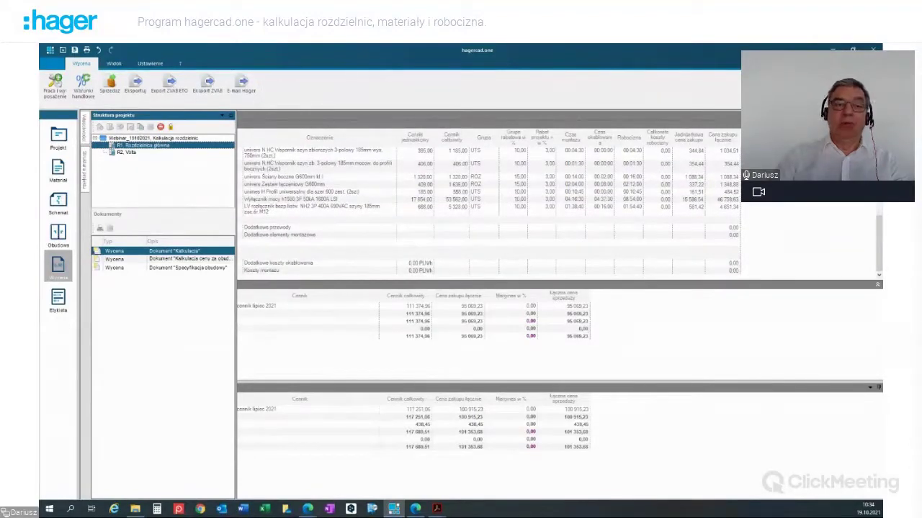
{"action": "left_click", "coordinate": [55, 85]}
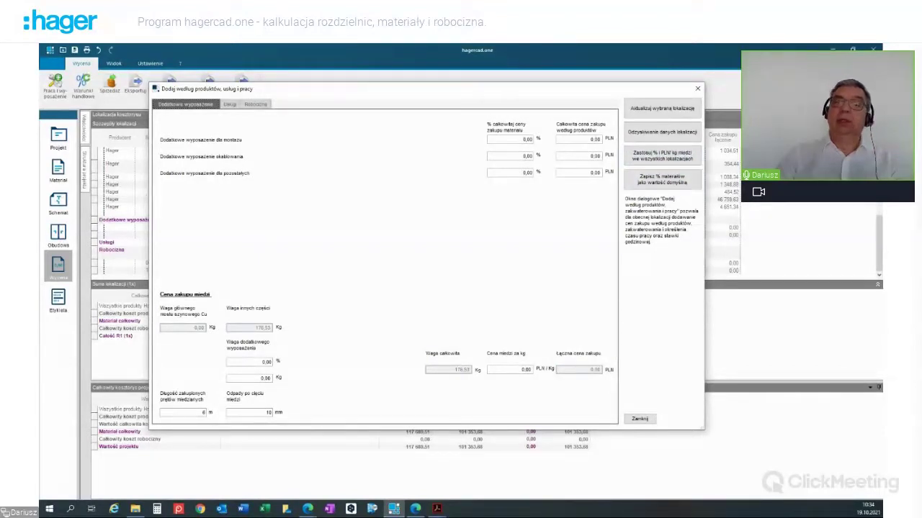
{"action": "double_click", "coordinate": [527, 139]}
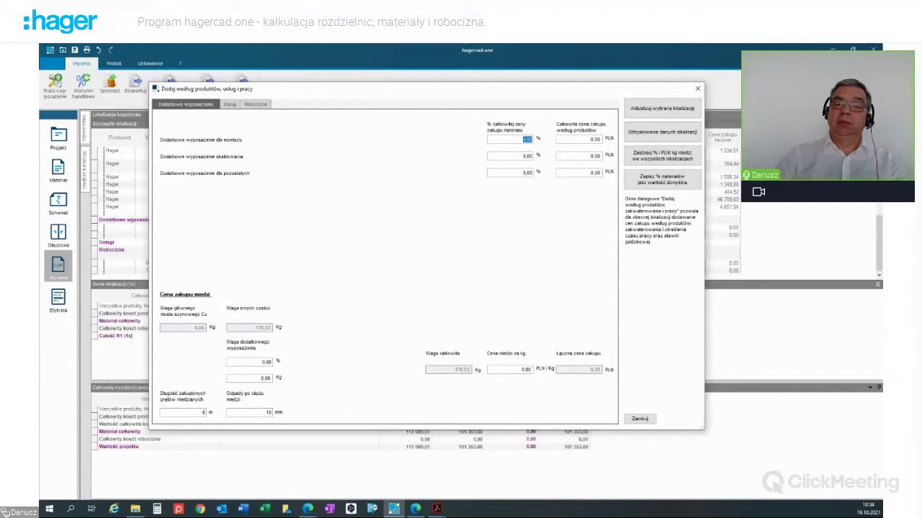
{"action": "type", "text": "4"}
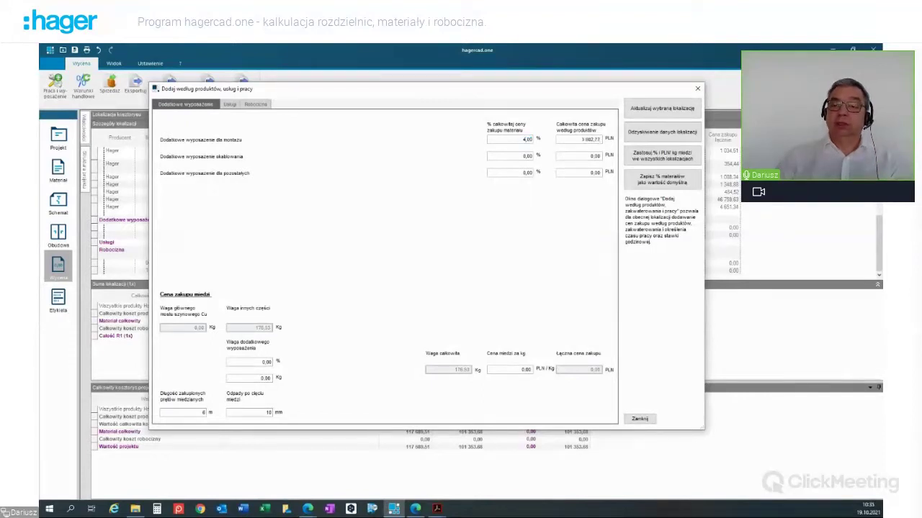
{"action": "double_click", "coordinate": [525, 155]}
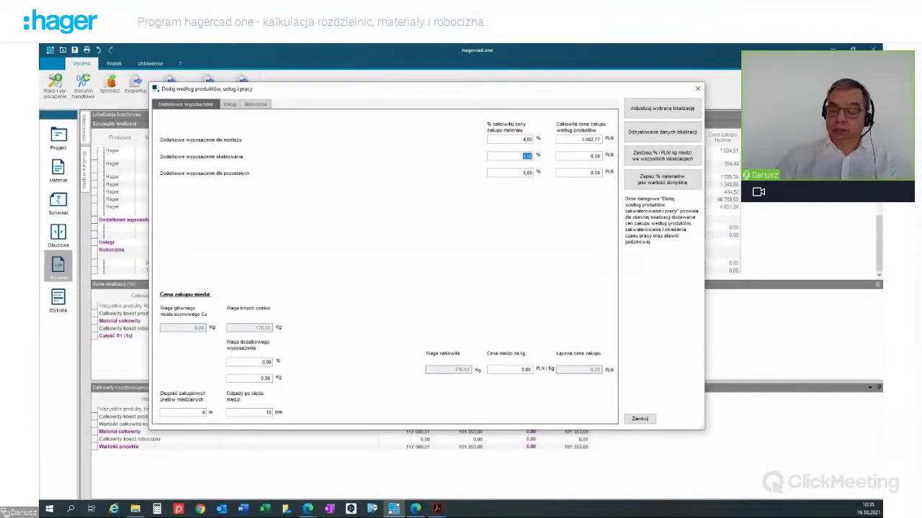
{"action": "type", "text": "1,5"}
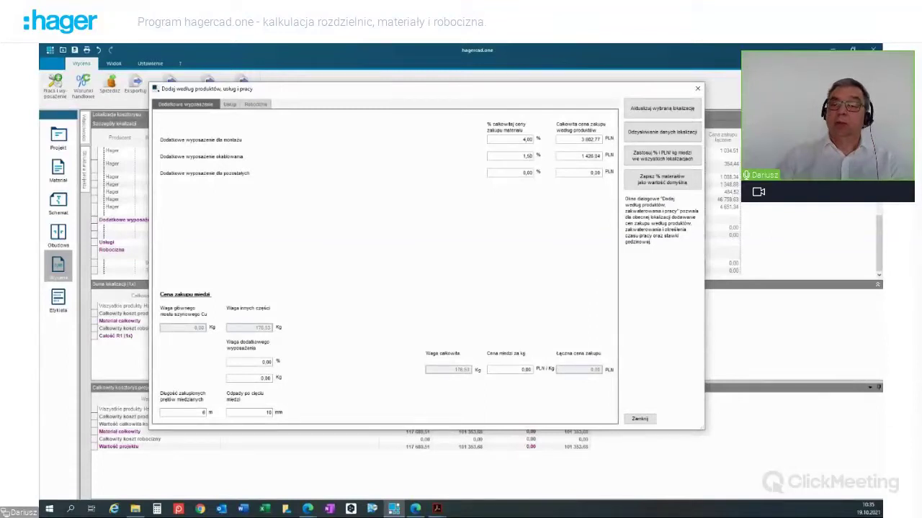
{"action": "double_click", "coordinate": [527, 172]}
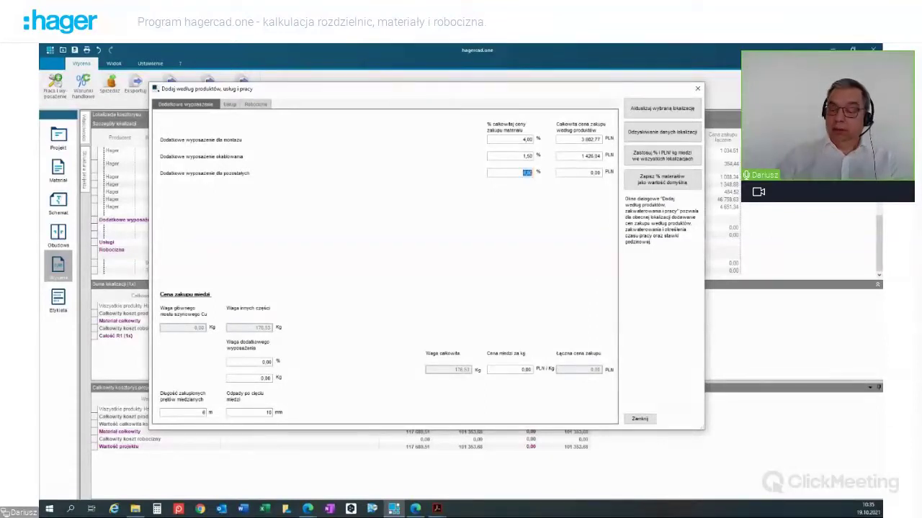
{"action": "type", "text": "2"}
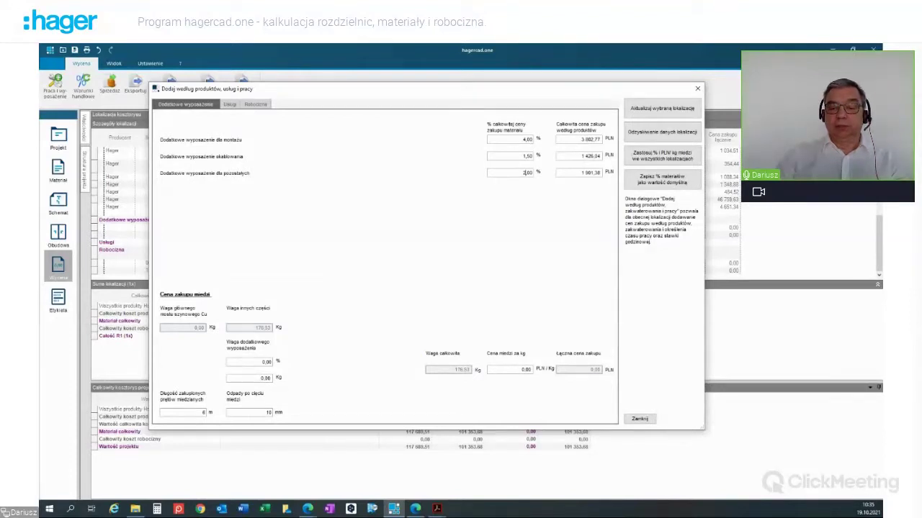
Set the copper price to 50 PLN/kg, save the material percentages as defaults, and apply the values to all locations and R1.
{"action": "double_click", "coordinate": [528, 369]}
{"action": "type", "text": "5"}
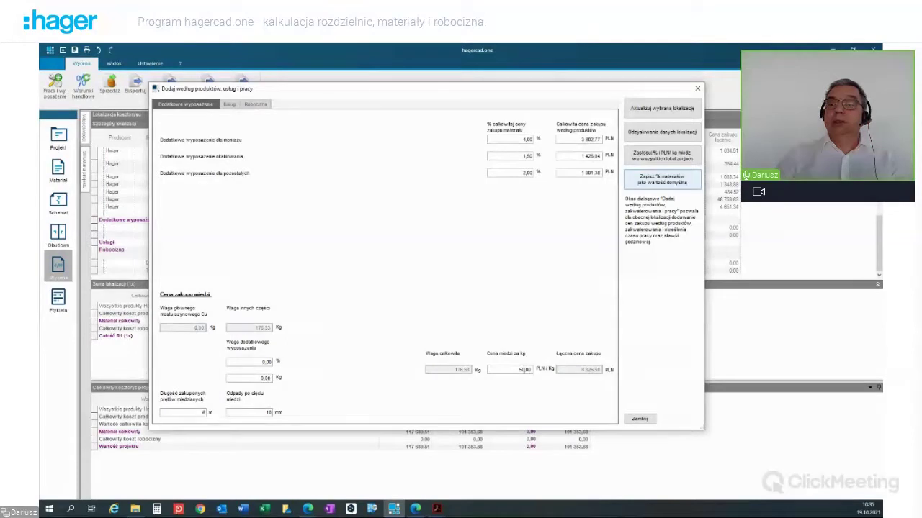
{"action": "left_click", "coordinate": [662, 179]}
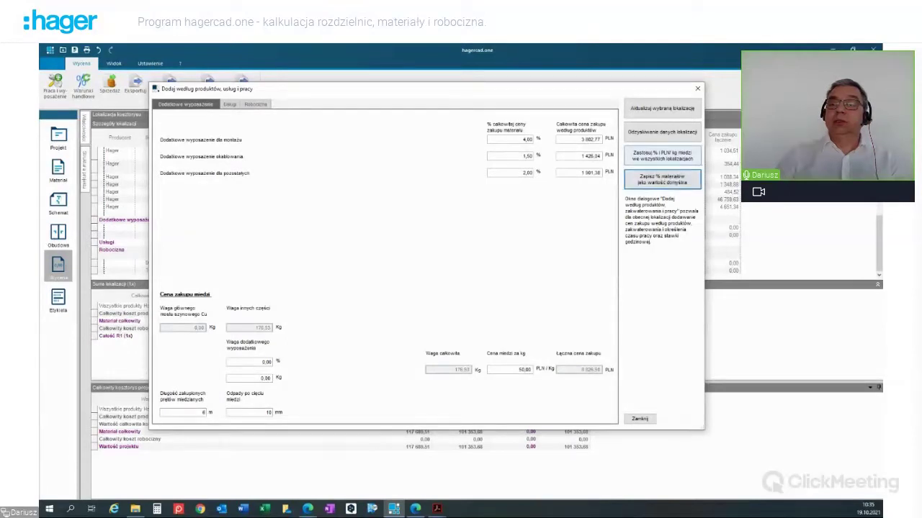
{"action": "left_click", "coordinate": [662, 156]}
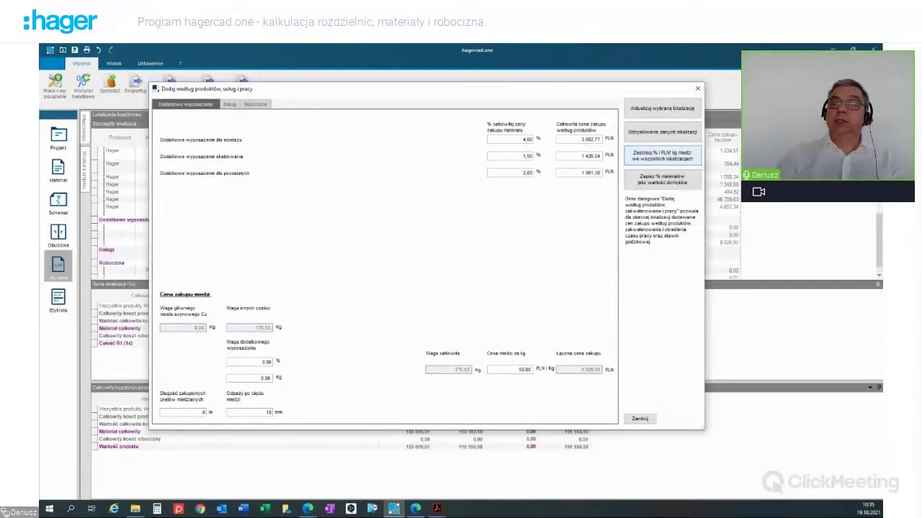
{"action": "left_click", "coordinate": [661, 108]}
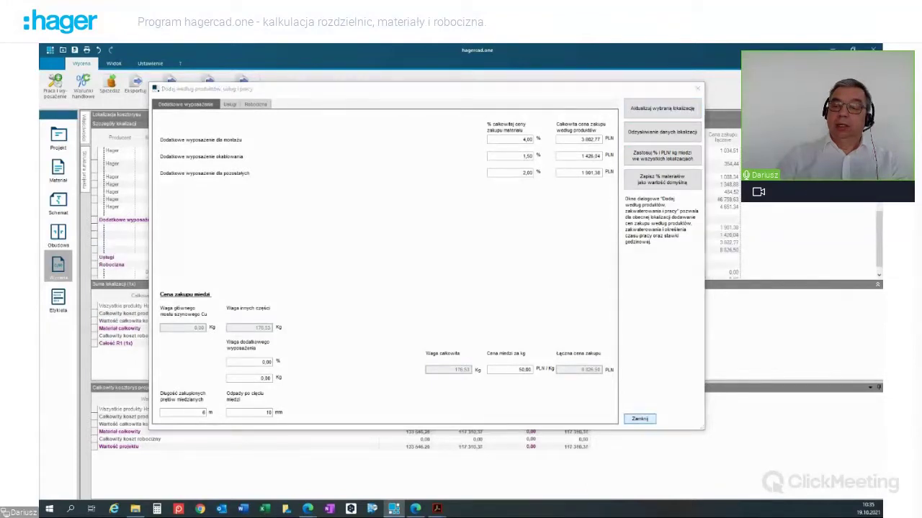
{"action": "left_click", "coordinate": [640, 418]}
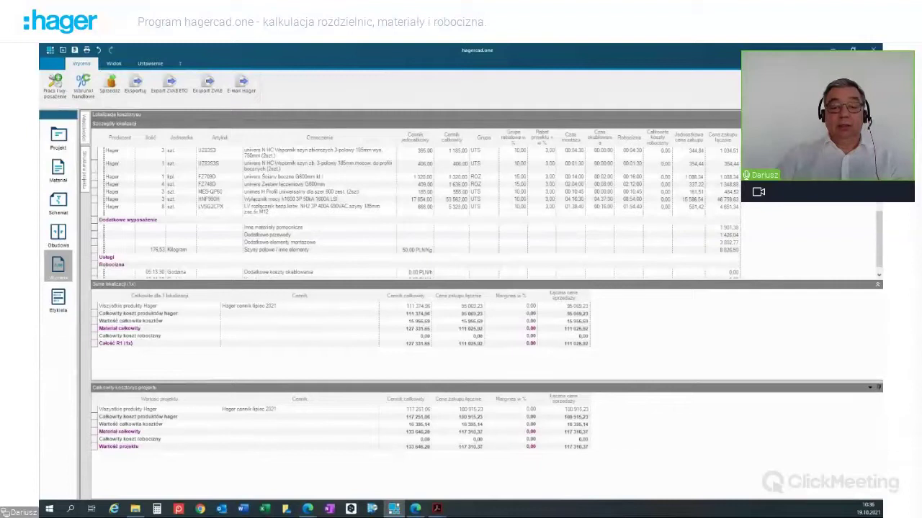
Set R1's hourly rates to 100 PLN/h for assembly, wiring, preparation of copper elements and mounting of copper elements.
{"action": "left_click", "coordinate": [55, 83]}
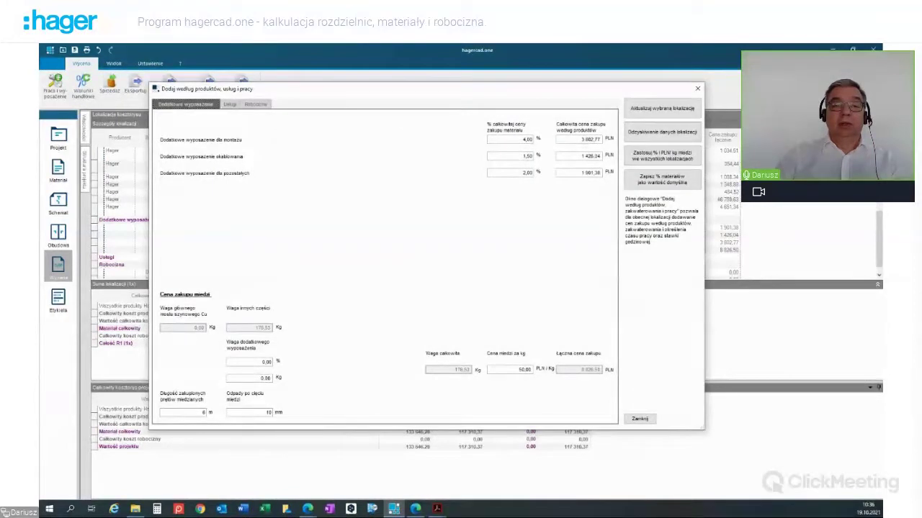
{"action": "left_click", "coordinate": [255, 105]}
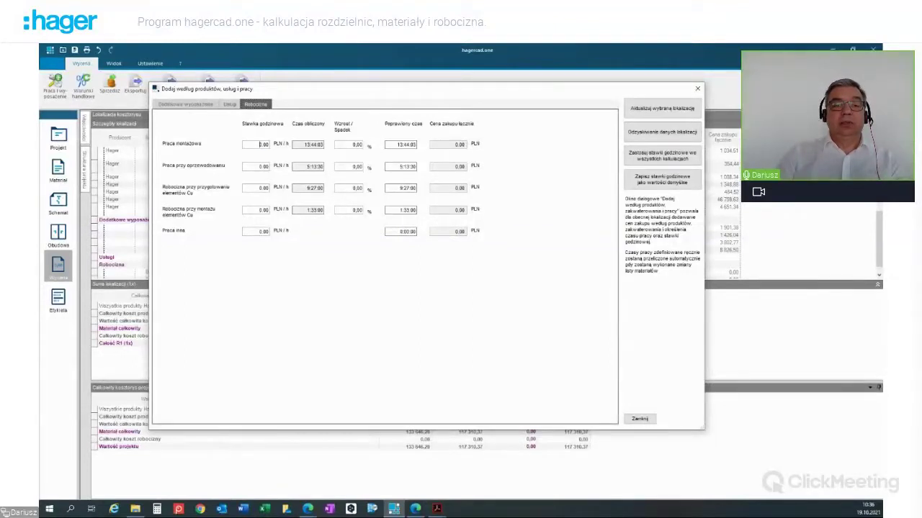
{"action": "double_click", "coordinate": [263, 145]}
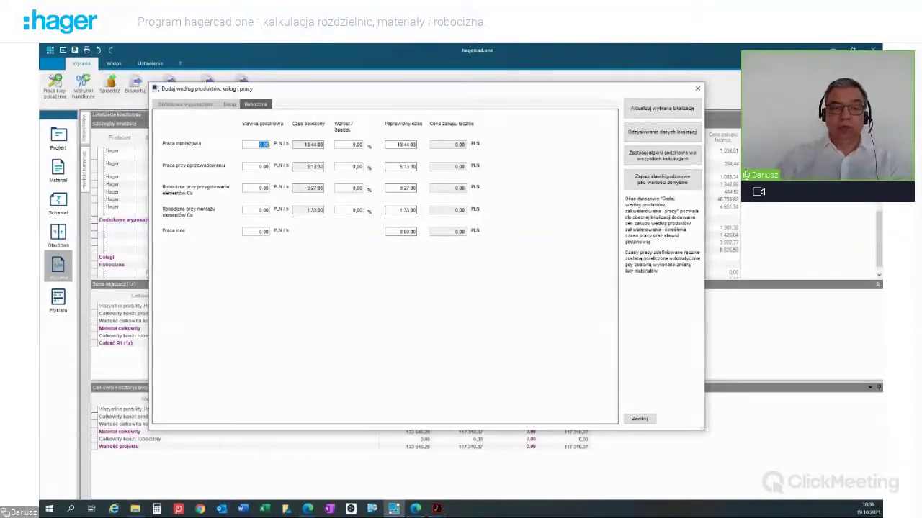
{"action": "type", "text": "100"}
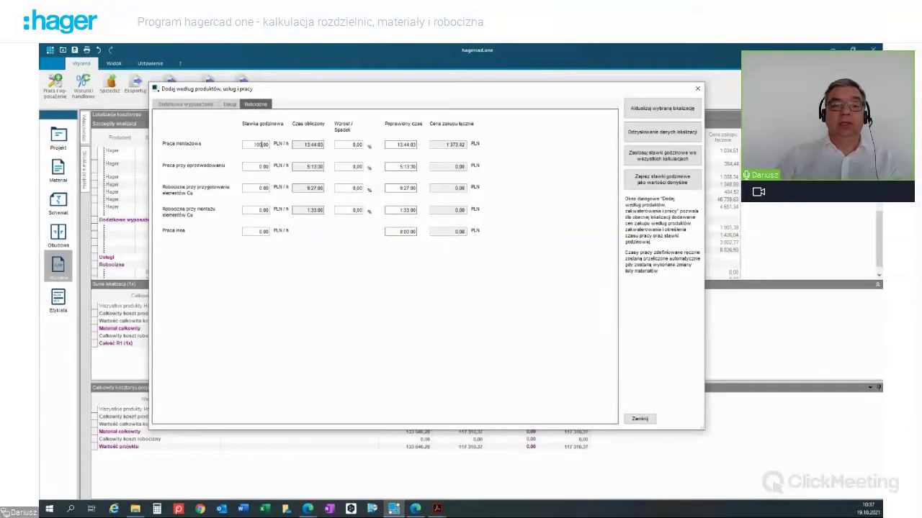
{"action": "left_click", "coordinate": [264, 166]}
{"action": "type", "text": "100"}
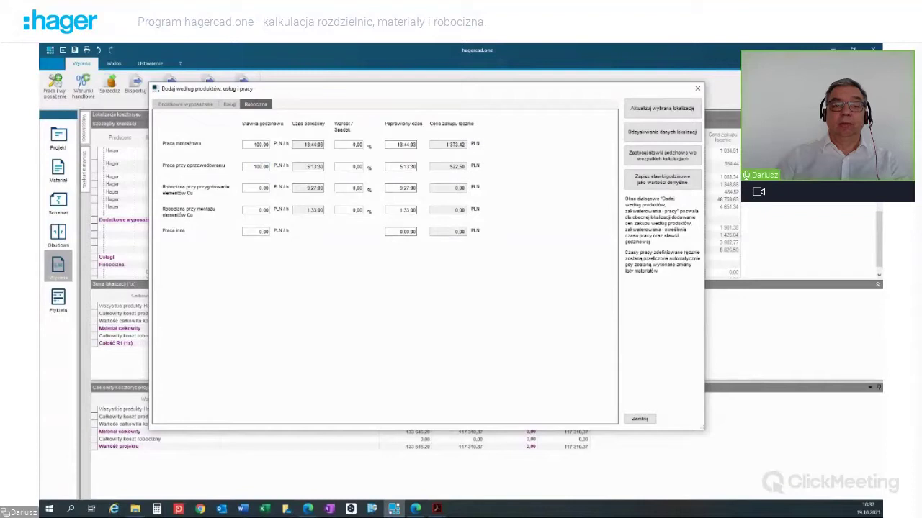
{"action": "left_click", "coordinate": [264, 188]}
{"action": "double_click", "coordinate": [263, 187]}
{"action": "type", "text": "100"}
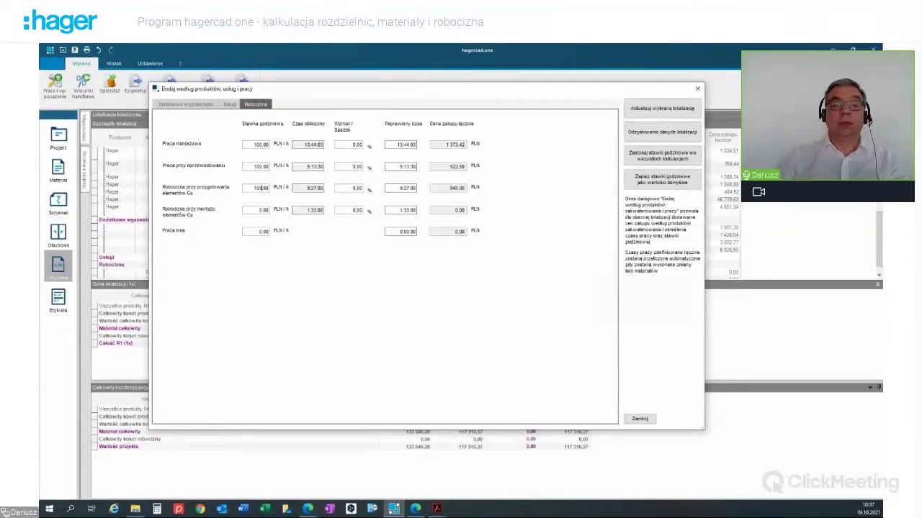
{"action": "double_click", "coordinate": [264, 210]}
{"action": "type", "text": "100"}
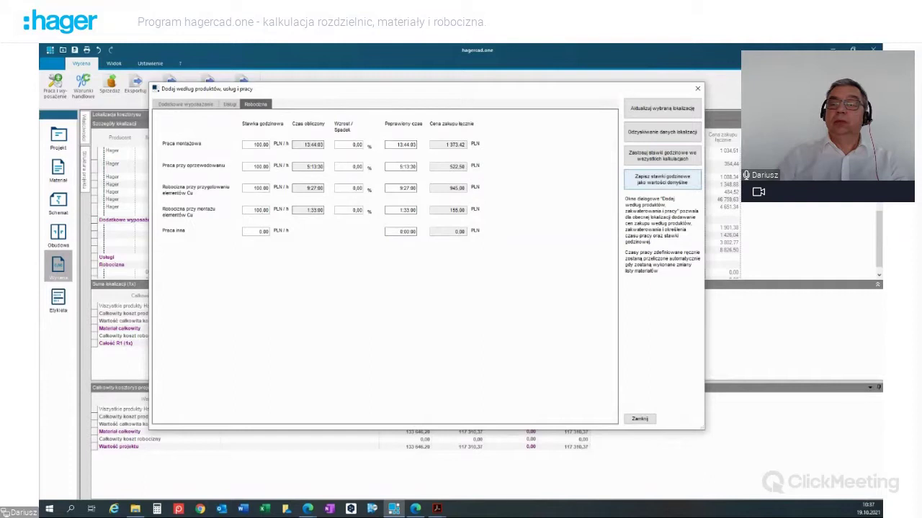
Apply the hourly labour rates to all calculations and update the selected location.
{"action": "left_click", "coordinate": [662, 155]}
{"action": "left_click", "coordinate": [662, 109]}
{"action": "left_click", "coordinate": [662, 108]}
{"action": "left_click", "coordinate": [639, 418]}
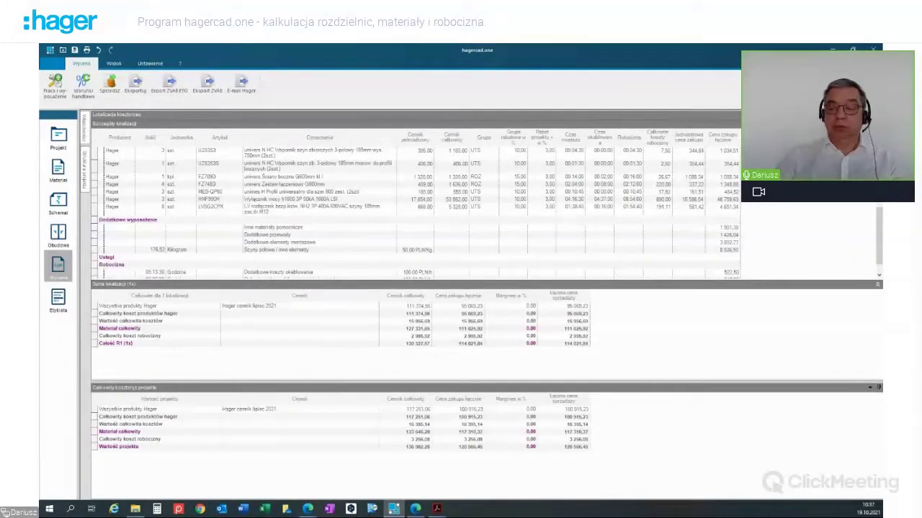
Open the project's sales price summary and set the project margin to 10% for Hager products and 5% for additional equipment.
{"action": "scroll", "coordinate": [487, 212], "scroll_direction": "down", "scroll_amount": 1}
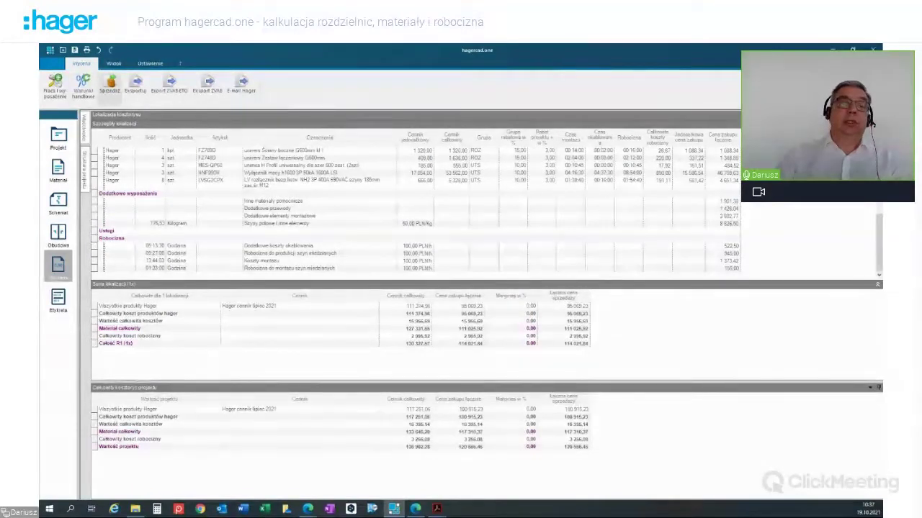
{"action": "left_click", "coordinate": [110, 85]}
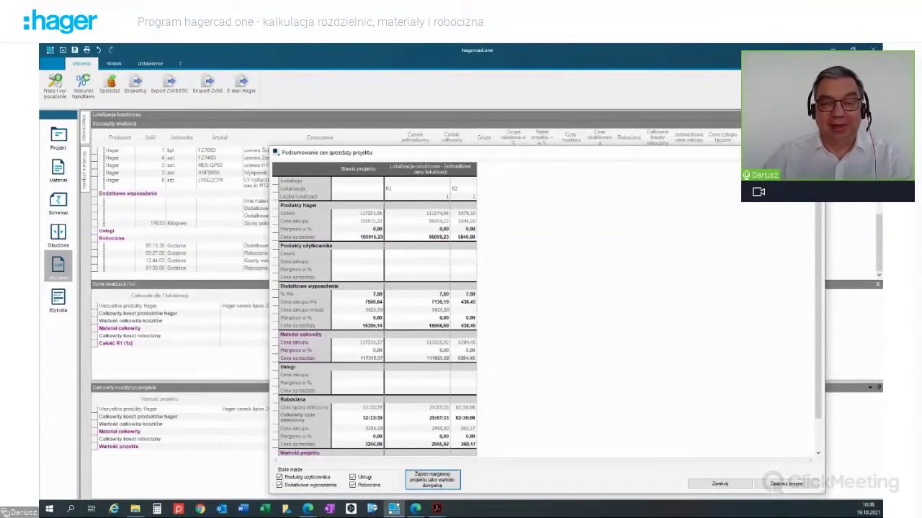
{"action": "left_click", "coordinate": [360, 229]}
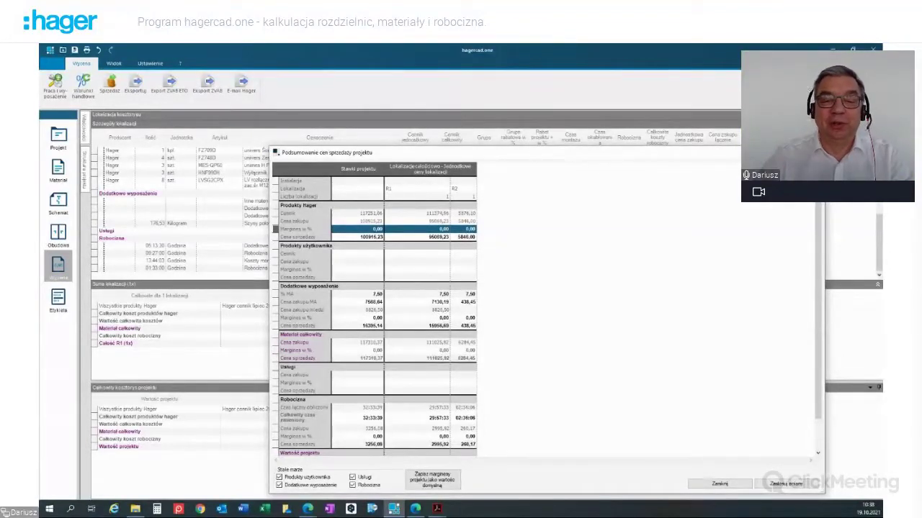
{"action": "left_click", "coordinate": [374, 229]}
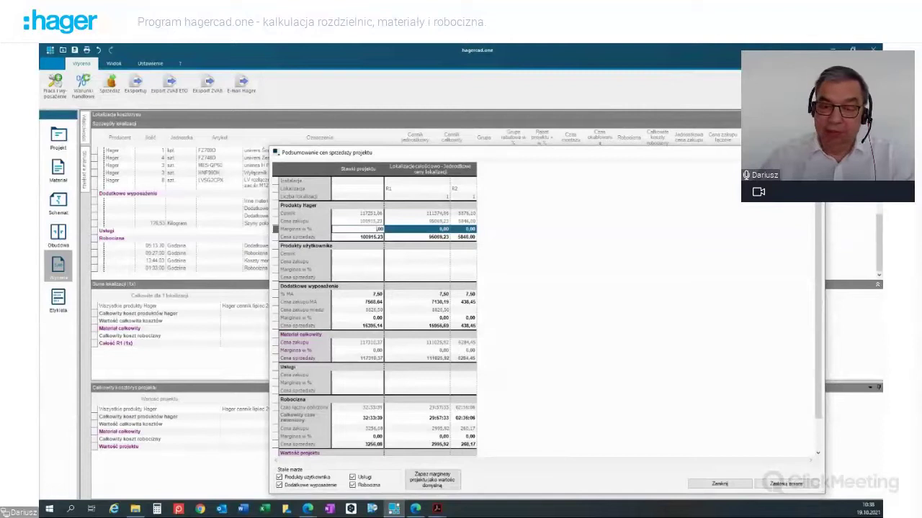
{"action": "type", "text": "1"}
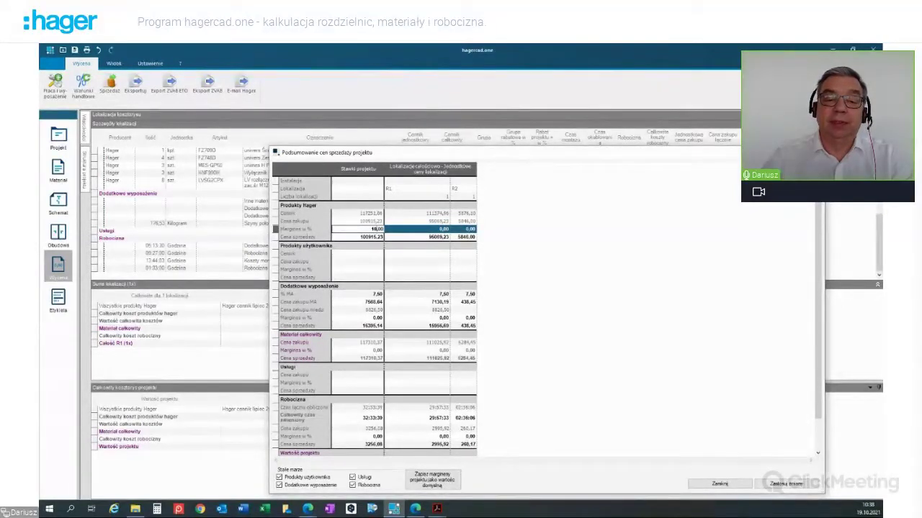
{"action": "left_click", "coordinate": [374, 317]}
{"action": "key", "text": "BackSpace"}
{"action": "key", "text": "Return"}
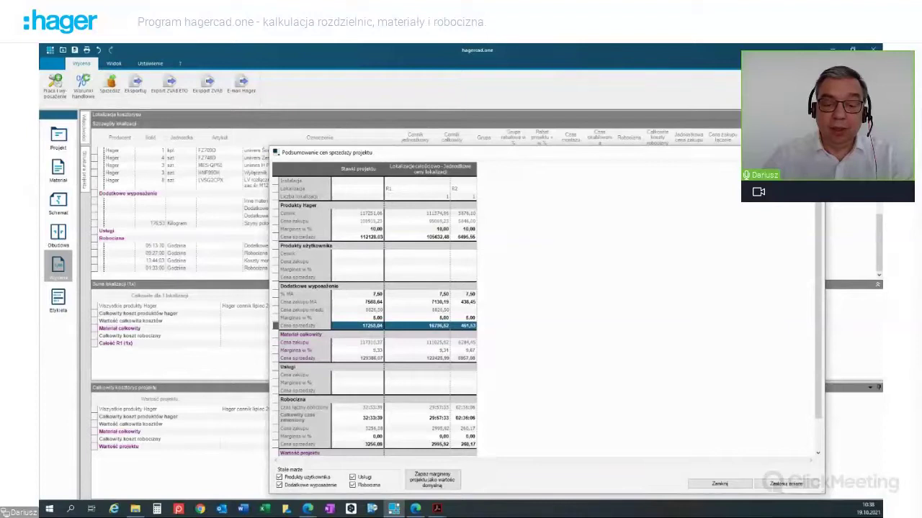
Set the project's labour margin to 15%, apply the margins and close the sales price summary.
{"action": "left_click", "coordinate": [374, 436]}
{"action": "left_click_drag", "start_coordinate": [378, 436], "coordinate": [374, 437]}
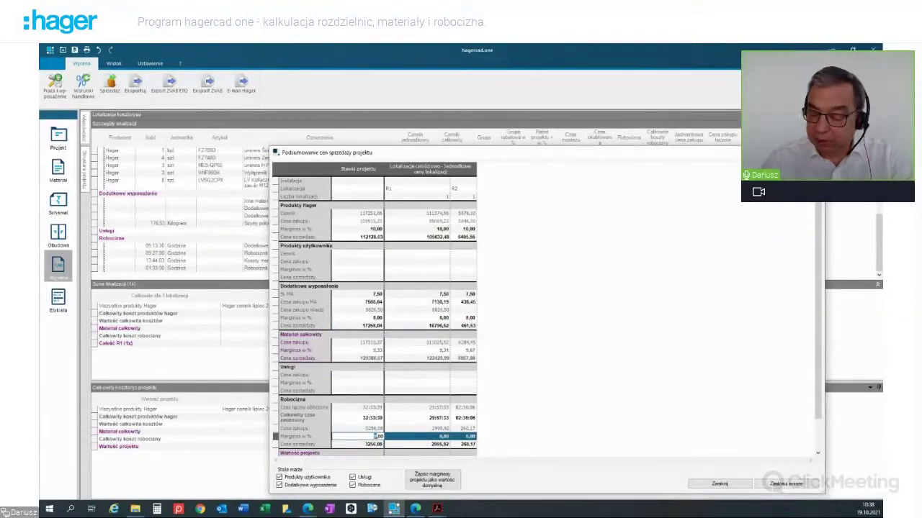
{"action": "type", "text": "15"}
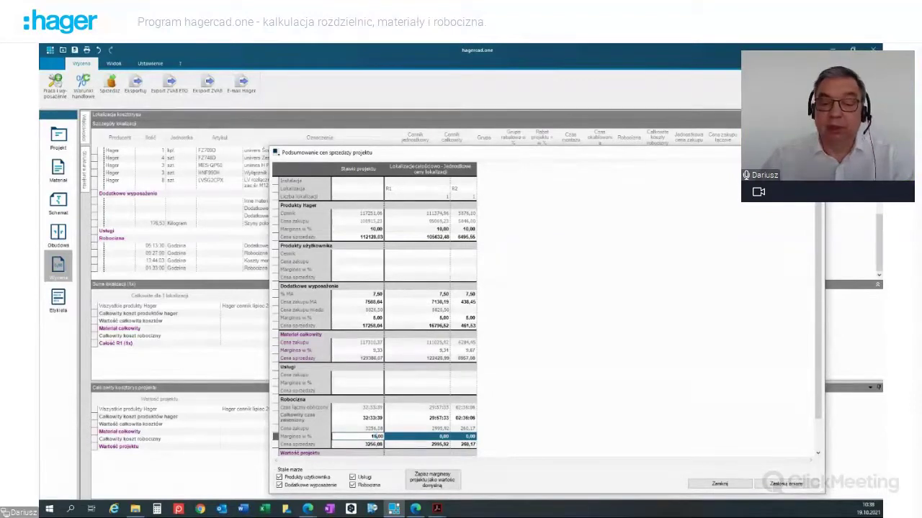
{"action": "key", "text": "Return"}
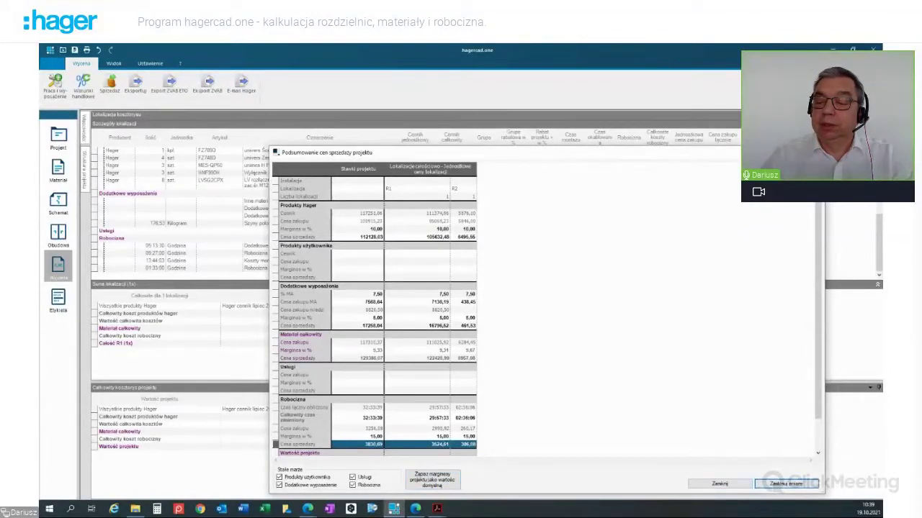
{"action": "left_click", "coordinate": [720, 484]}
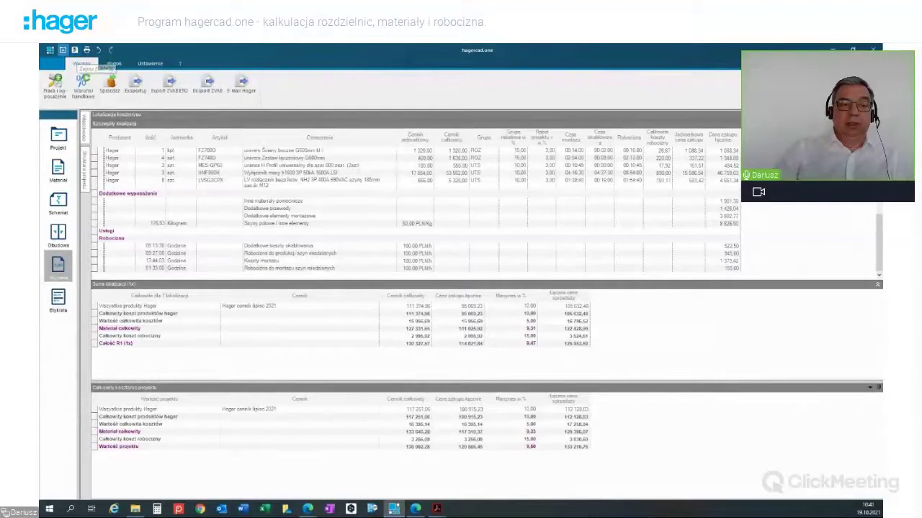
Return to the project list and open the price lists in the user data manager.
{"action": "left_click", "coordinate": [63, 50]}
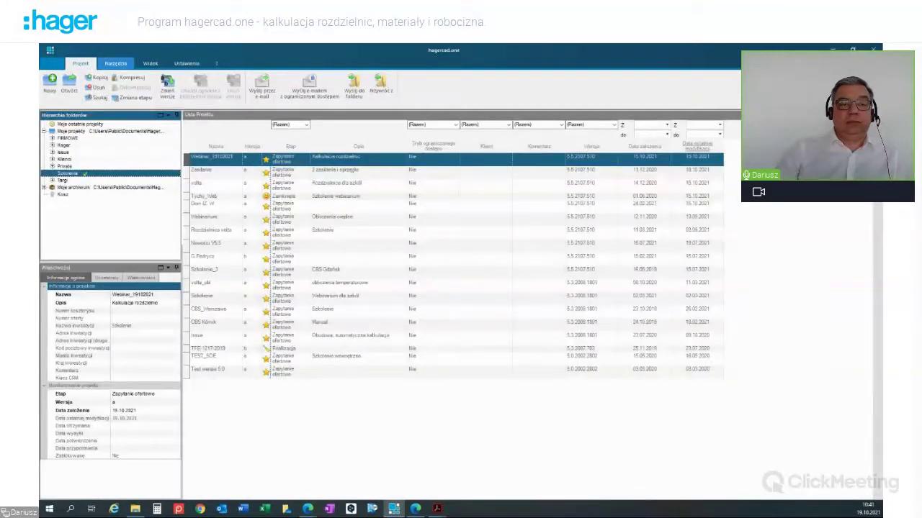
{"action": "left_click", "coordinate": [115, 64]}
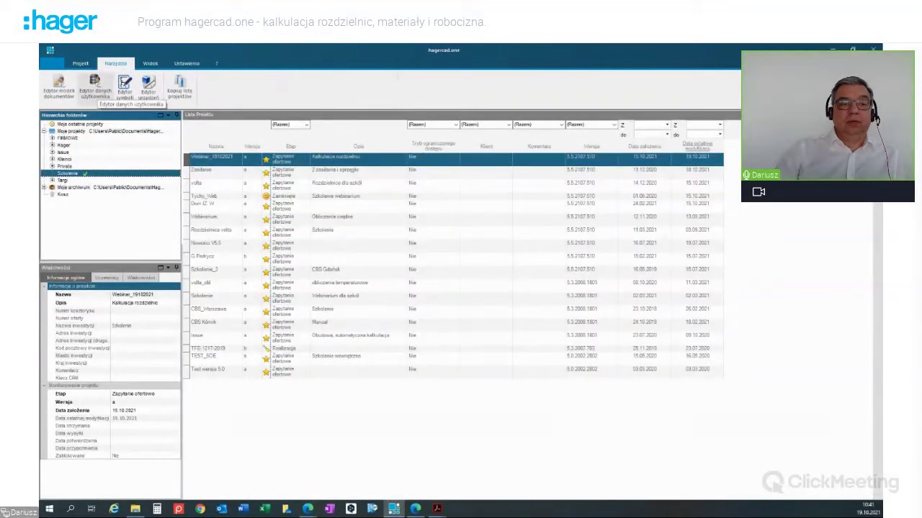
{"action": "left_click", "coordinate": [92, 87]}
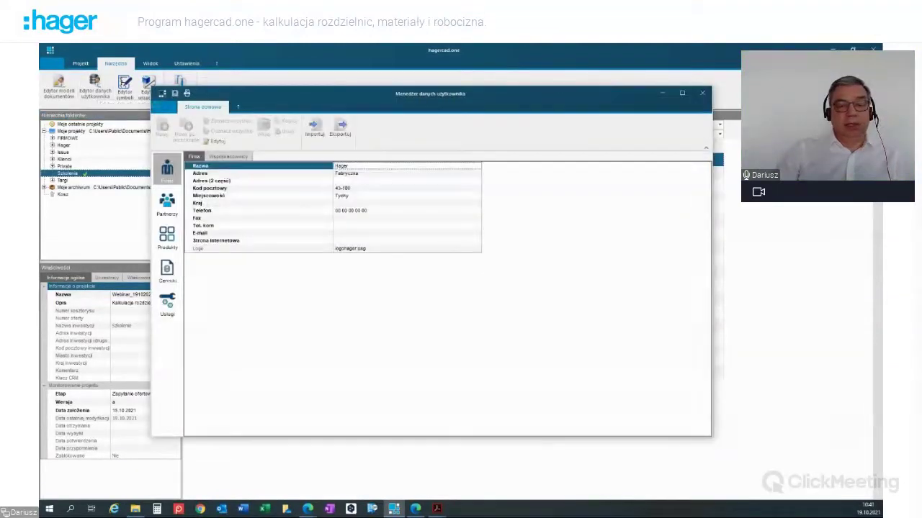
{"action": "left_click", "coordinate": [167, 270]}
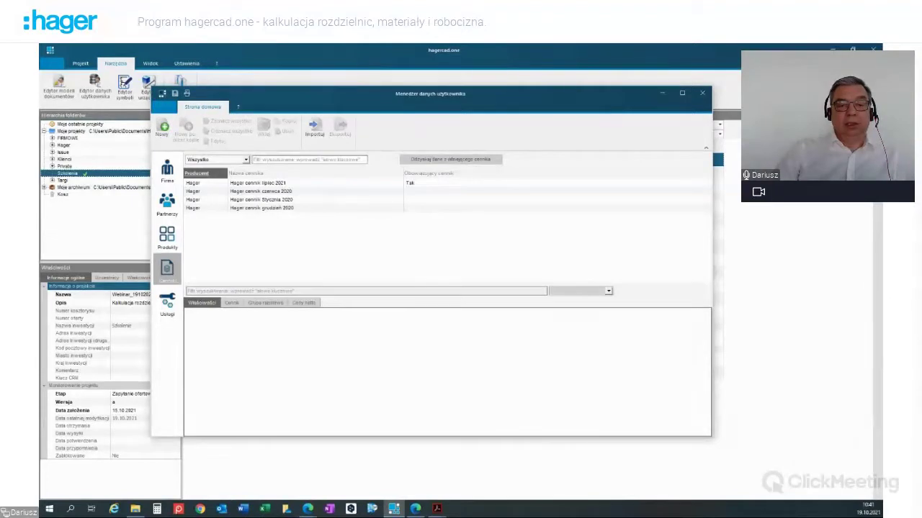
Review the properties, article prices, discount groups and net prices of the price list Hager cennik lipiec 2021.
{"action": "left_click", "coordinate": [258, 183]}
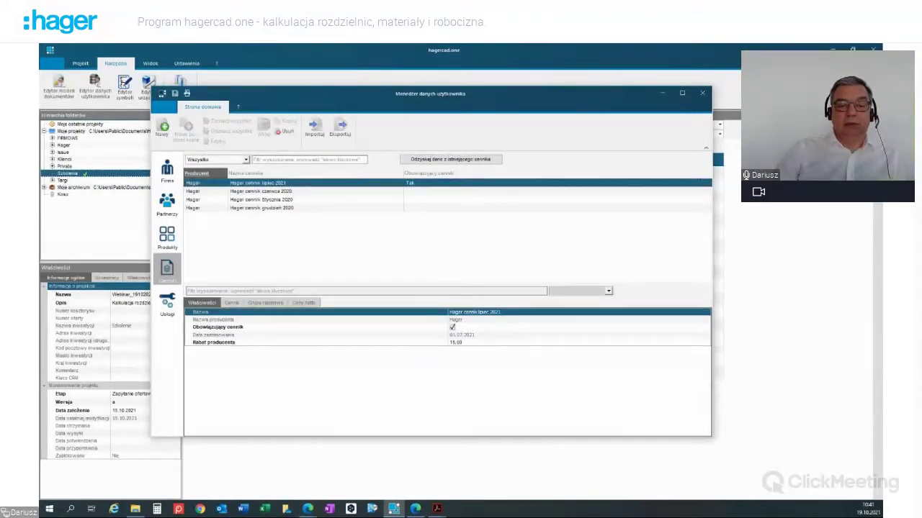
{"action": "left_click", "coordinate": [232, 303]}
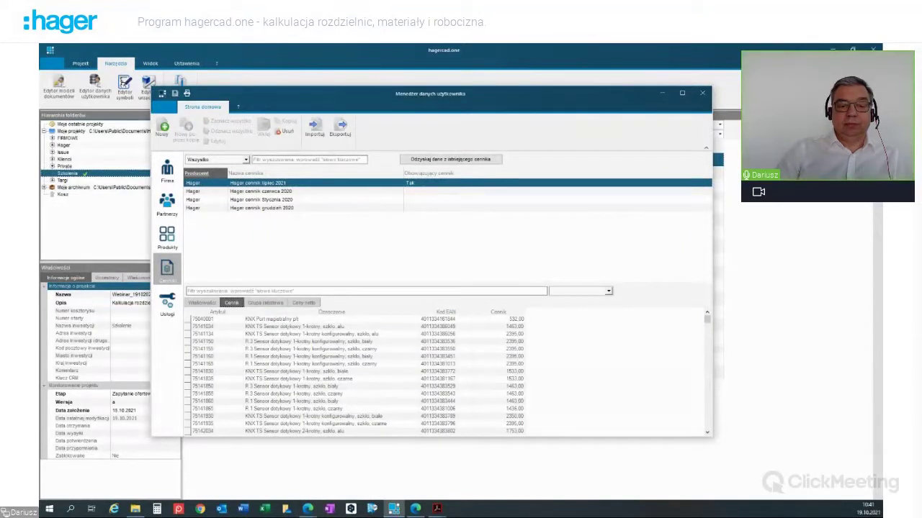
{"action": "left_click", "coordinate": [202, 303]}
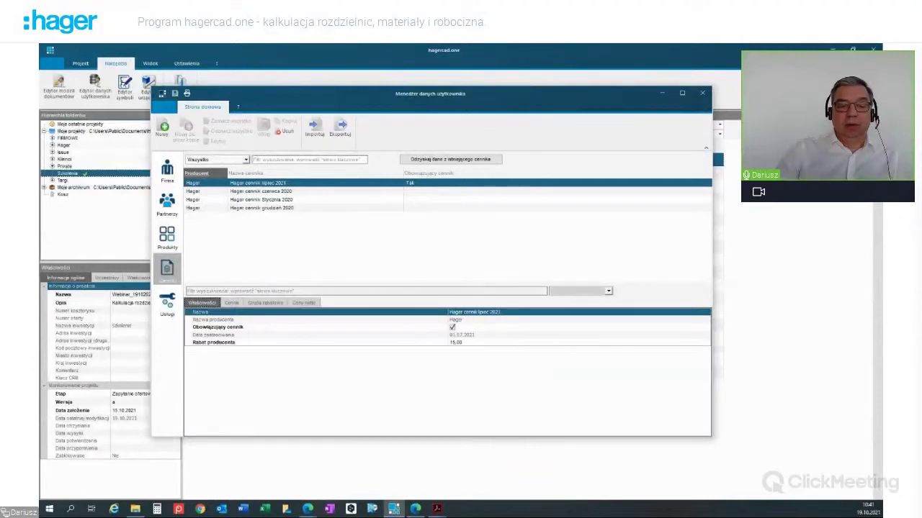
{"action": "left_click", "coordinate": [232, 302]}
{"action": "left_click", "coordinate": [265, 302]}
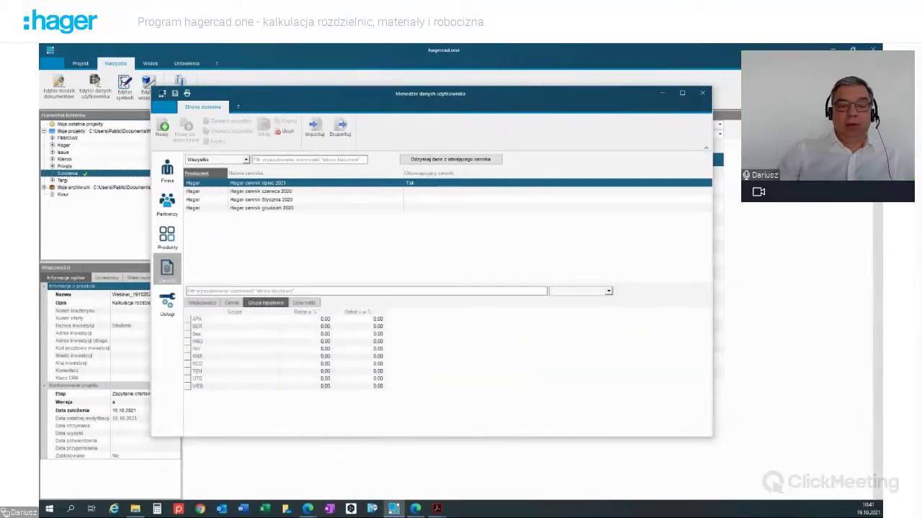
{"action": "left_click", "coordinate": [304, 302]}
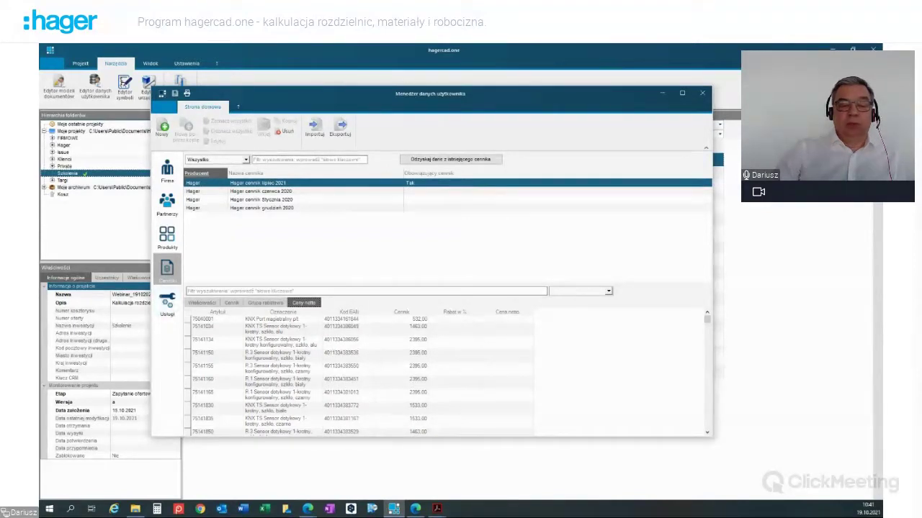
In the services data, change article CDA640J's assembly time by 10% and its wiring time by -5%.
{"action": "left_click", "coordinate": [167, 301]}
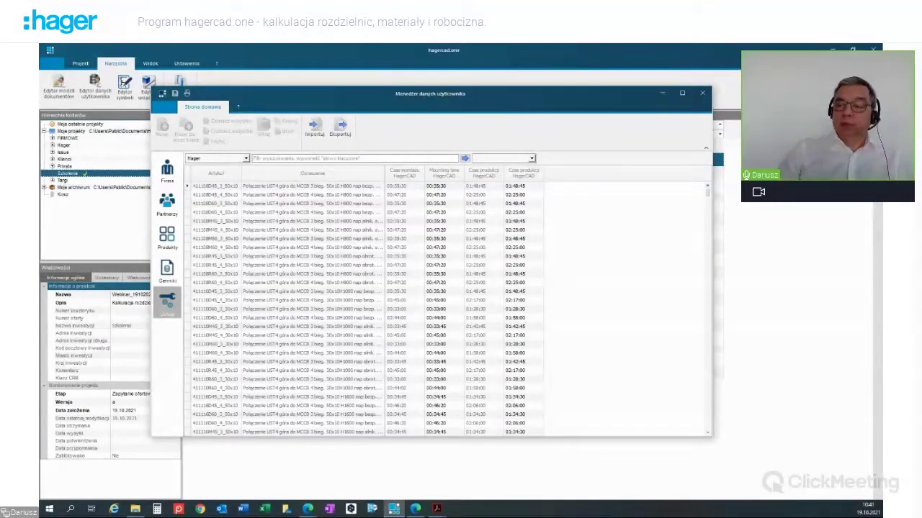
{"action": "left_click_drag", "start_coordinate": [707, 192], "coordinate": [707, 220]}
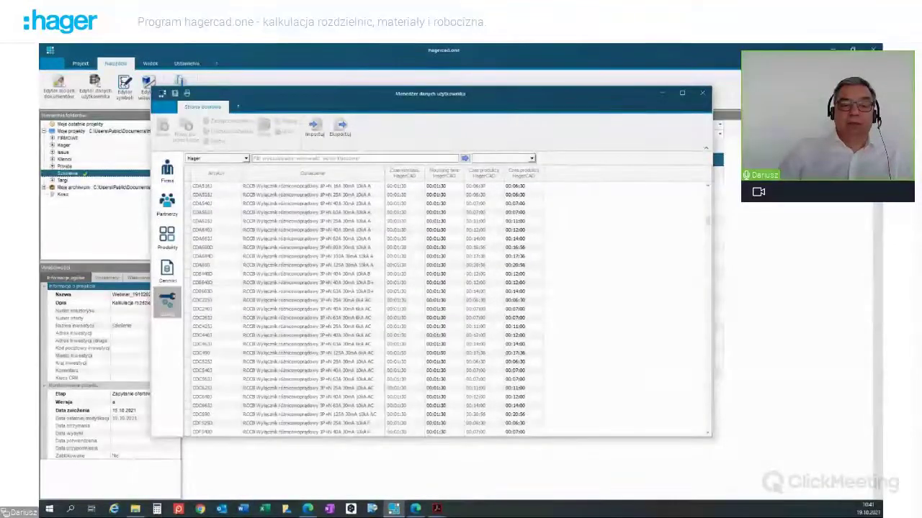
{"action": "left_click", "coordinate": [216, 230]}
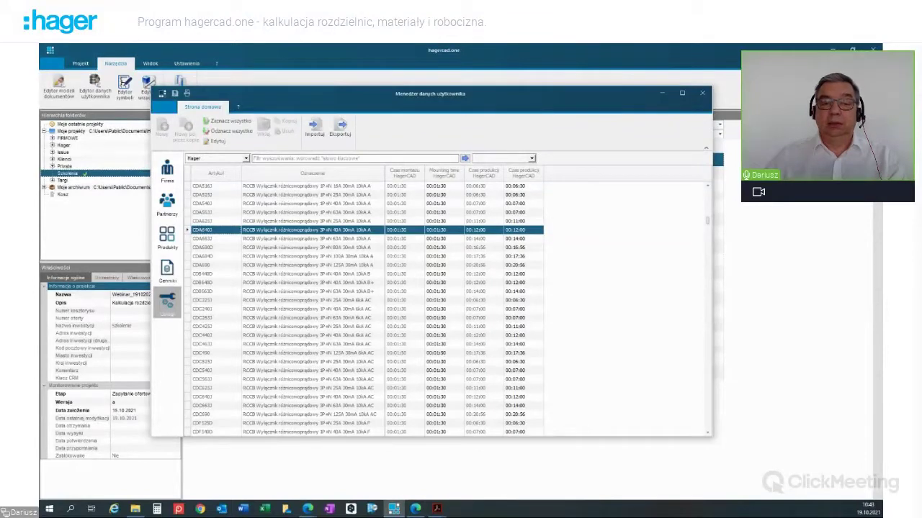
{"action": "left_click", "coordinate": [216, 141]}
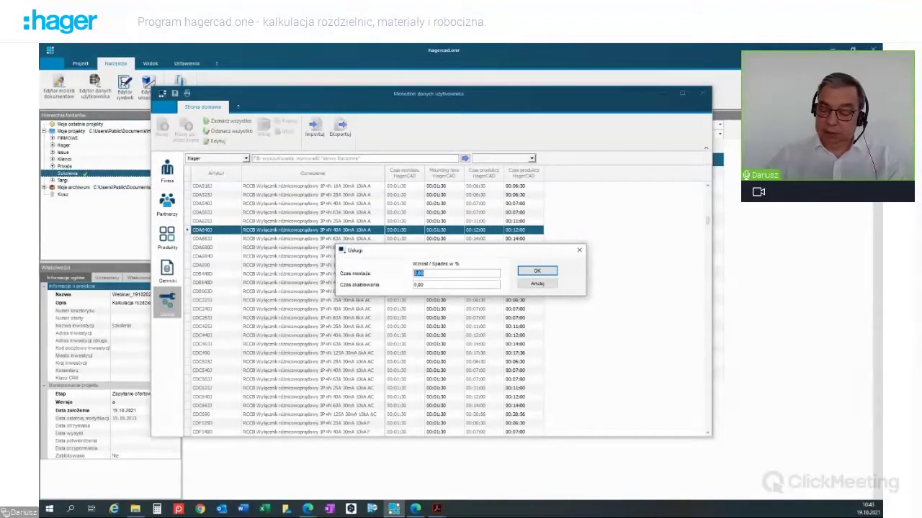
{"action": "type", "text": "10"}
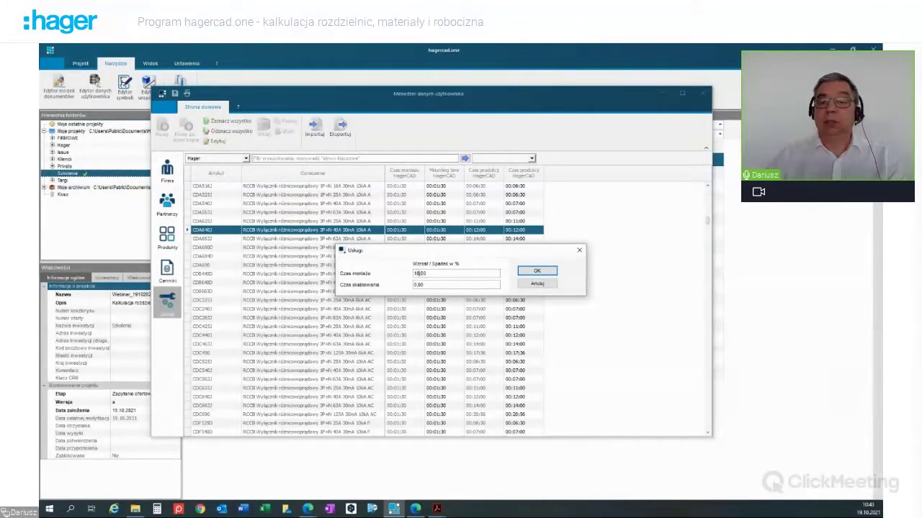
{"action": "key", "text": "Tab"}
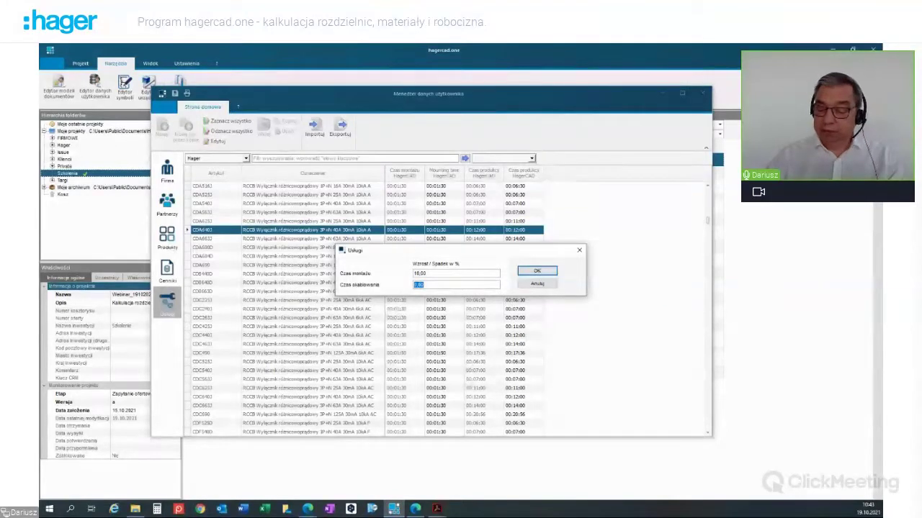
{"action": "type", "text": "5"}
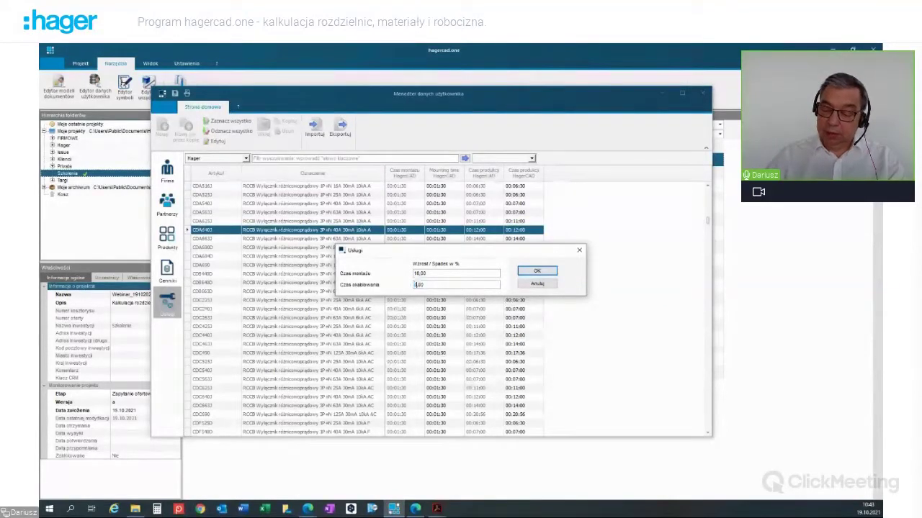
{"action": "key", "text": "Return"}
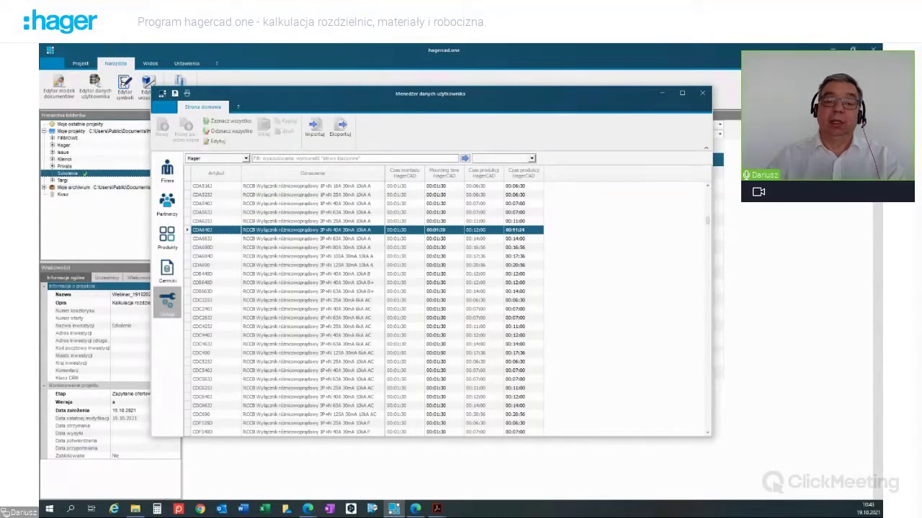
Change the assembly time by 10% and wiring time by -5% for the four 10kA type A RCCBs from 63A to 125A.
{"action": "left_click_drag", "start_coordinate": [312, 239], "coordinate": [312, 265]}
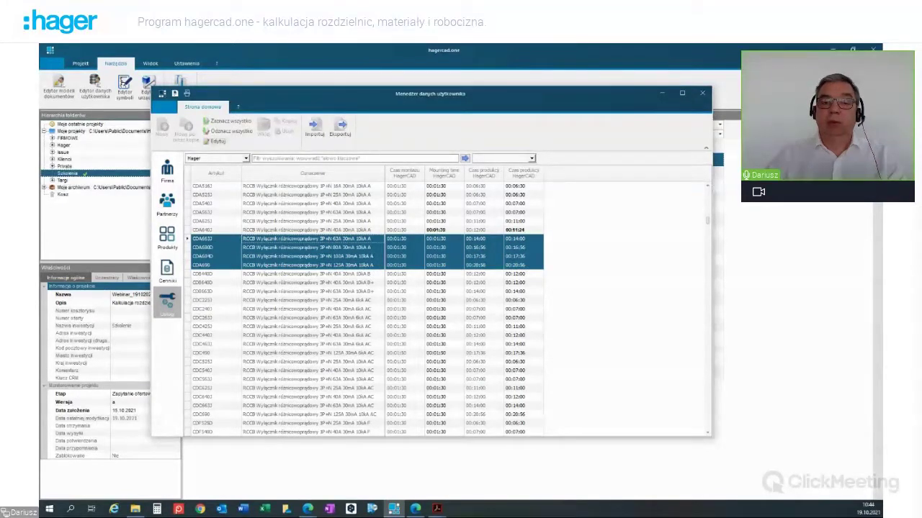
{"action": "left_click", "coordinate": [218, 142]}
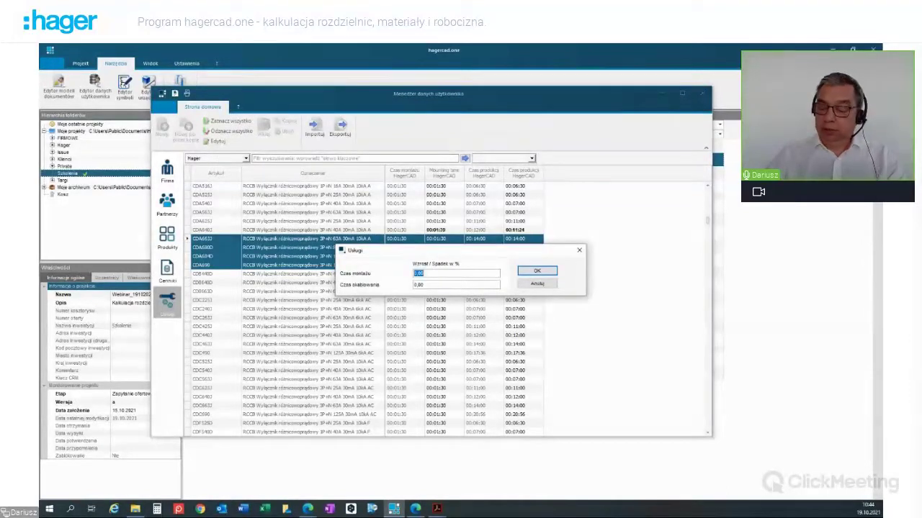
{"action": "type", "text": "10"}
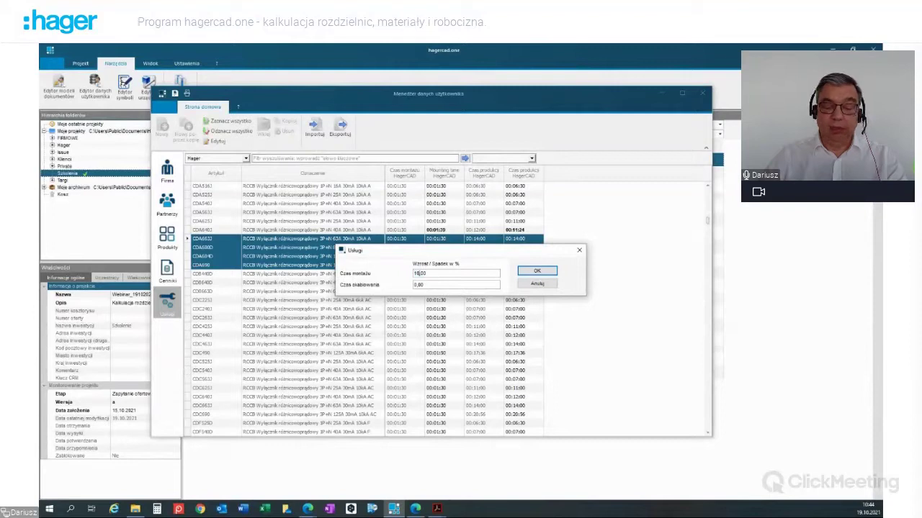
{"action": "key", "text": "Tab"}
{"action": "type", "text": "-5"}
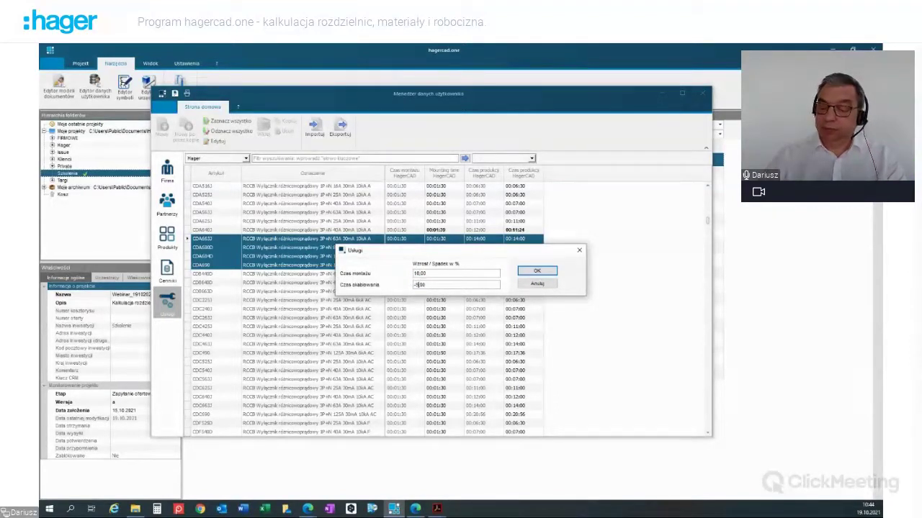
{"action": "key", "text": "Return"}
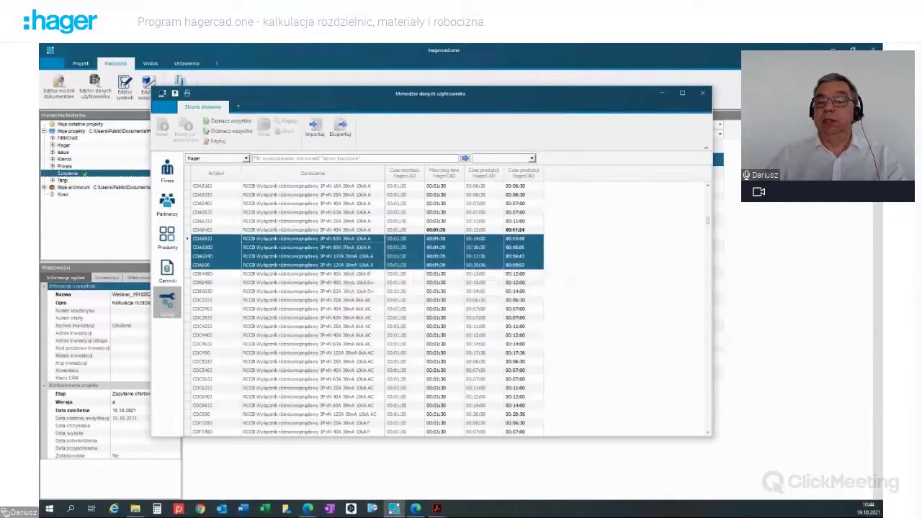
Close the user data manager and save the changed assembly and wiring times.
{"action": "left_click", "coordinate": [435, 292]}
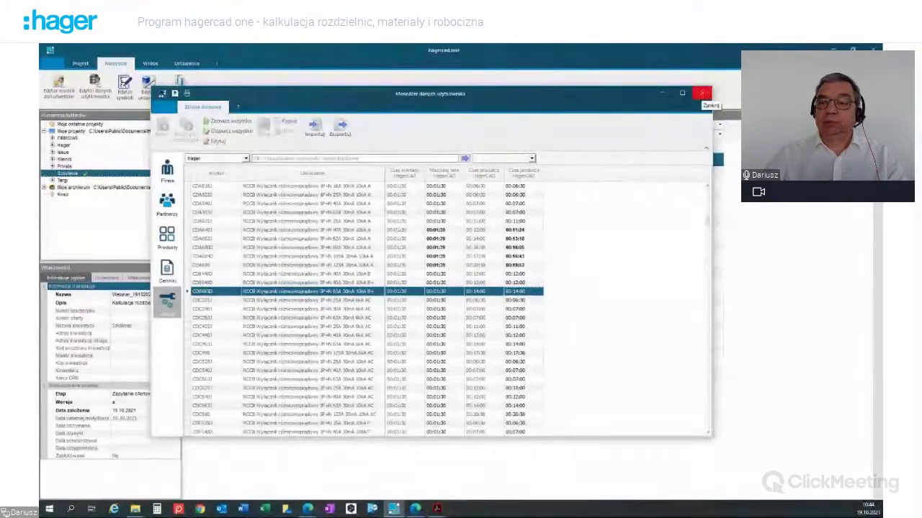
{"action": "left_click", "coordinate": [702, 94]}
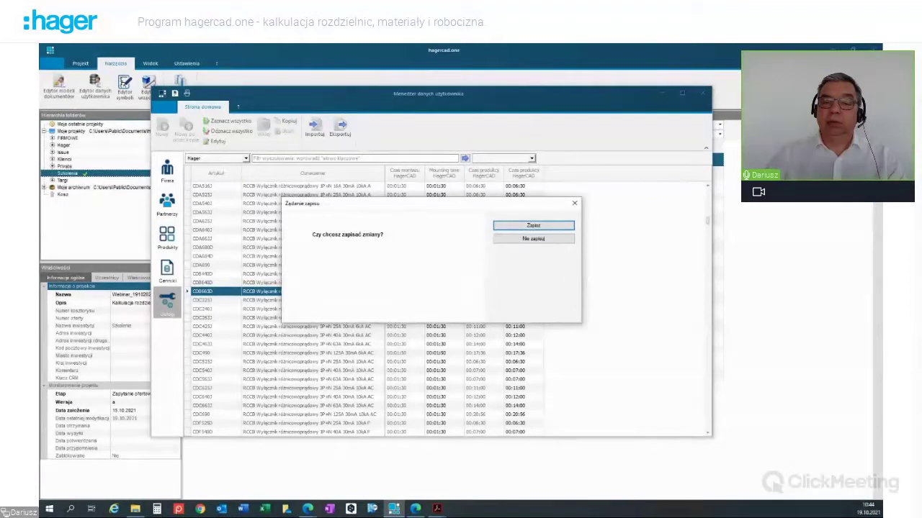
{"action": "key", "text": "Return"}
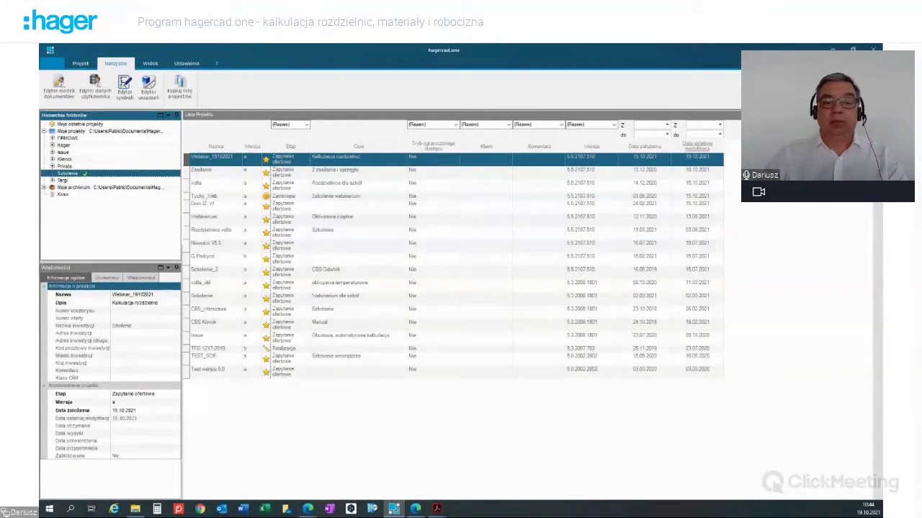
Open project Webinar_19102021 and print its costing documents for both switchboards, including all Cena zakupu material reports.
{"action": "key", "text": "Return"}
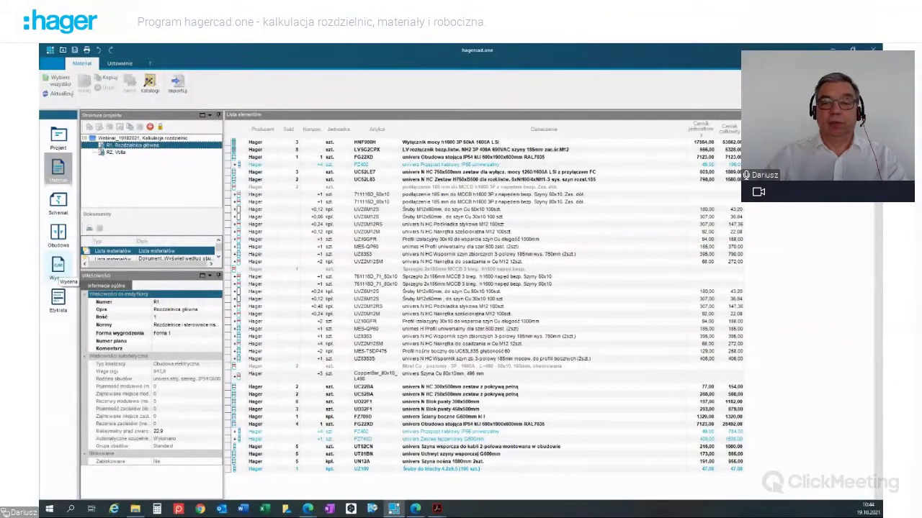
{"action": "left_click", "coordinate": [58, 267]}
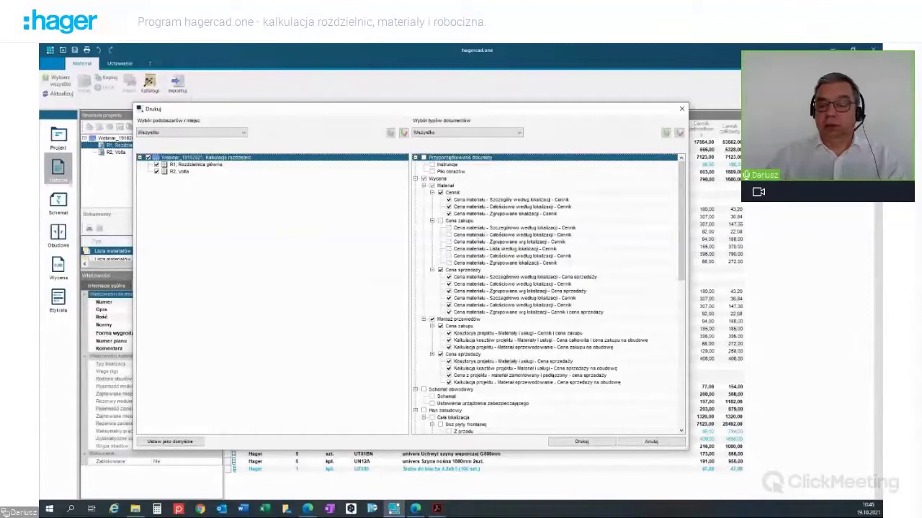
{"action": "left_click", "coordinate": [440, 221]}
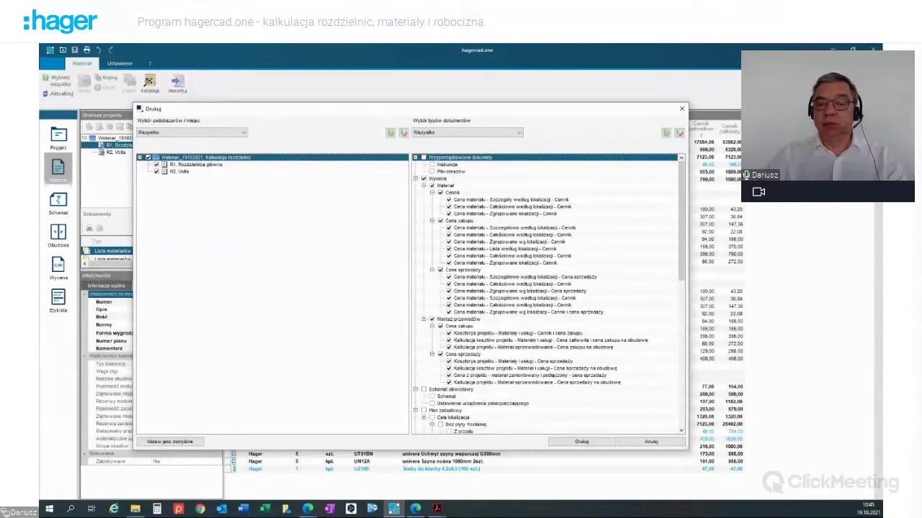
{"action": "left_click", "coordinate": [582, 442]}
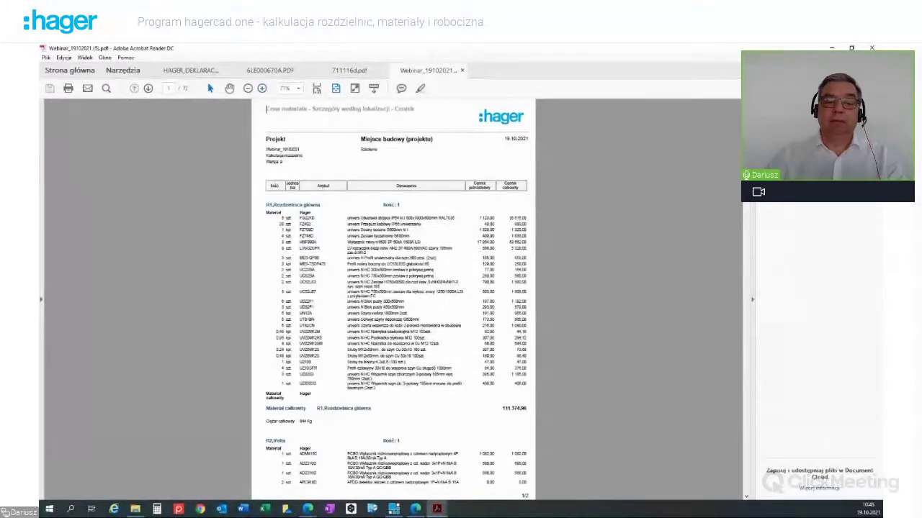
Examine the printed list-price report detailed by location, with unit and total prices for R1 and R2 and the project material total.
{"action": "scroll", "coordinate": [393, 299], "scroll_direction": "up", "scroll_amount": 4, "text": "ctrl"}
{"action": "scroll", "coordinate": [393, 299], "scroll_direction": "down", "scroll_amount": 5}
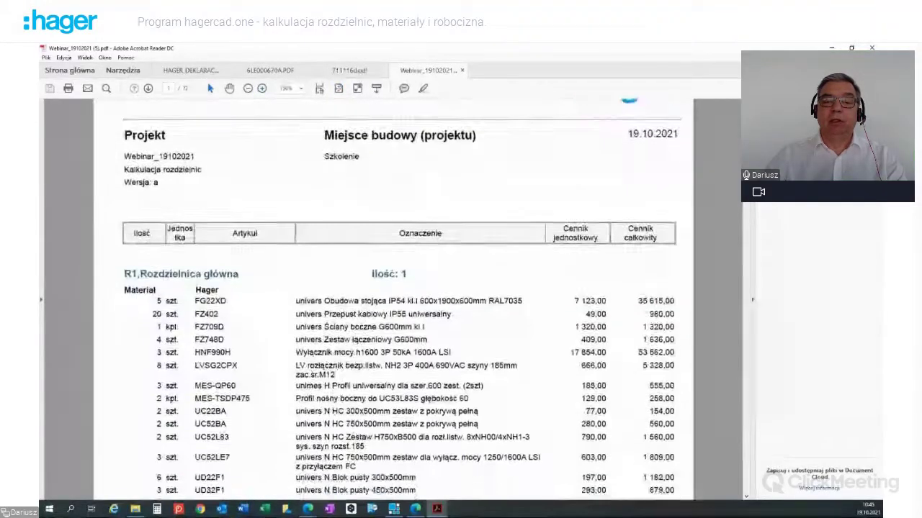
{"action": "scroll", "coordinate": [396, 303], "scroll_direction": "down", "scroll_amount": 1}
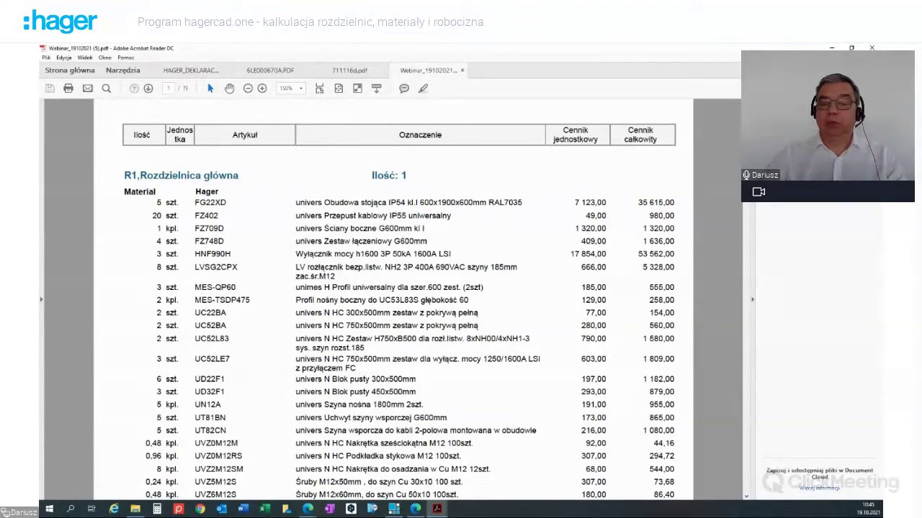
{"action": "scroll", "coordinate": [396, 299], "scroll_direction": "down", "scroll_amount": 7}
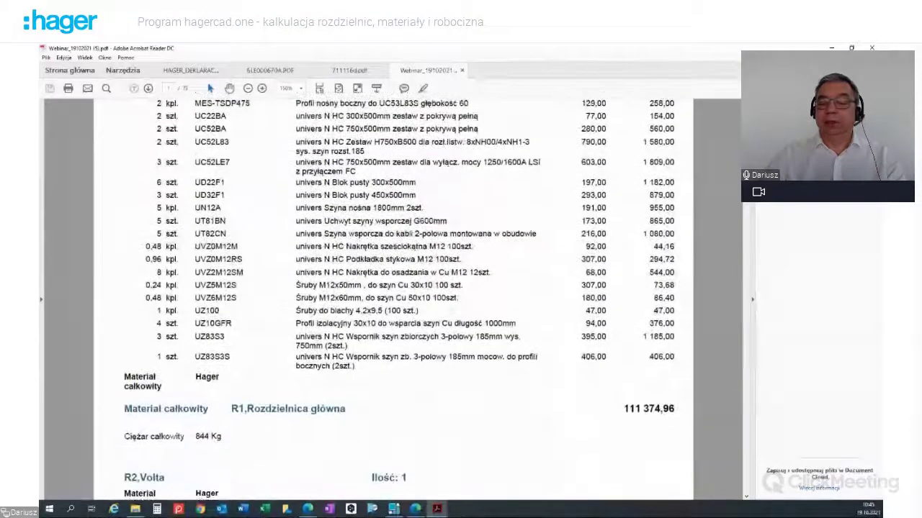
{"action": "scroll", "coordinate": [396, 299], "scroll_direction": "down", "scroll_amount": 1}
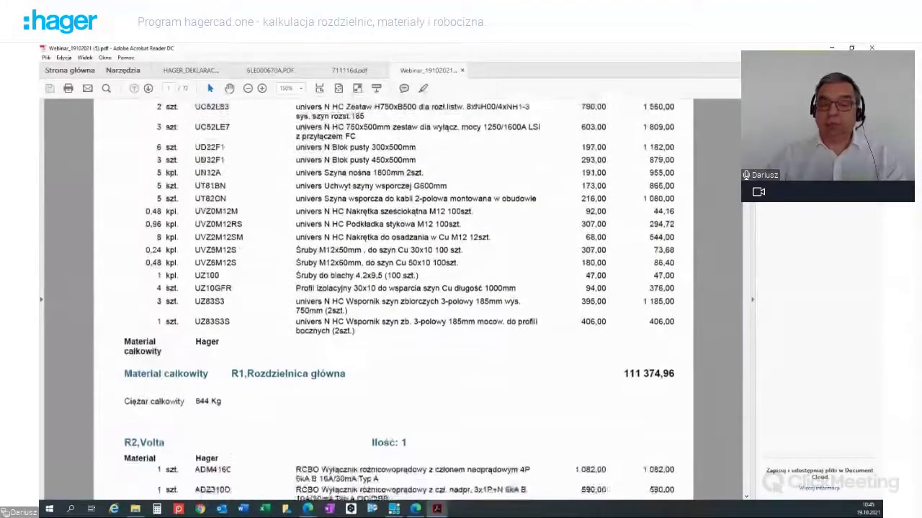
{"action": "scroll", "coordinate": [396, 299], "scroll_direction": "down", "scroll_amount": 5}
{"action": "scroll", "coordinate": [396, 299], "scroll_direction": "up", "scroll_amount": 5}
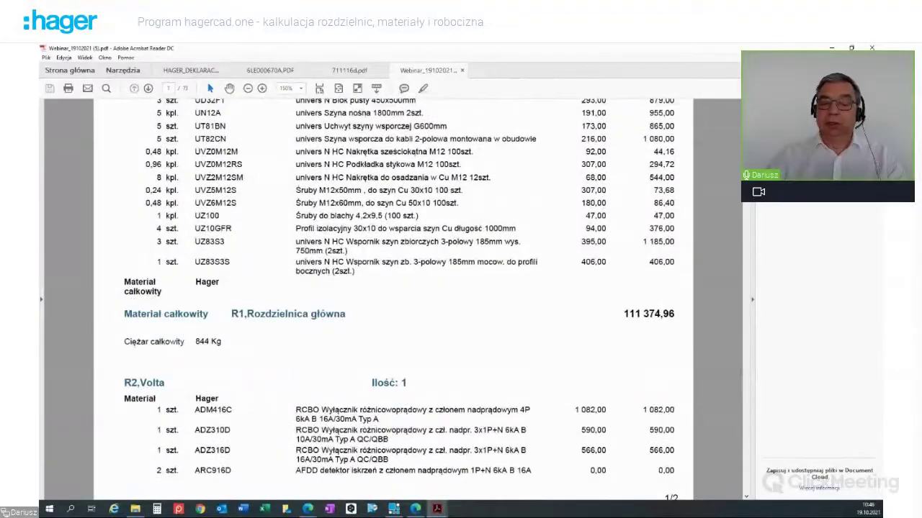
{"action": "scroll", "coordinate": [396, 299], "scroll_direction": "down", "scroll_amount": 5}
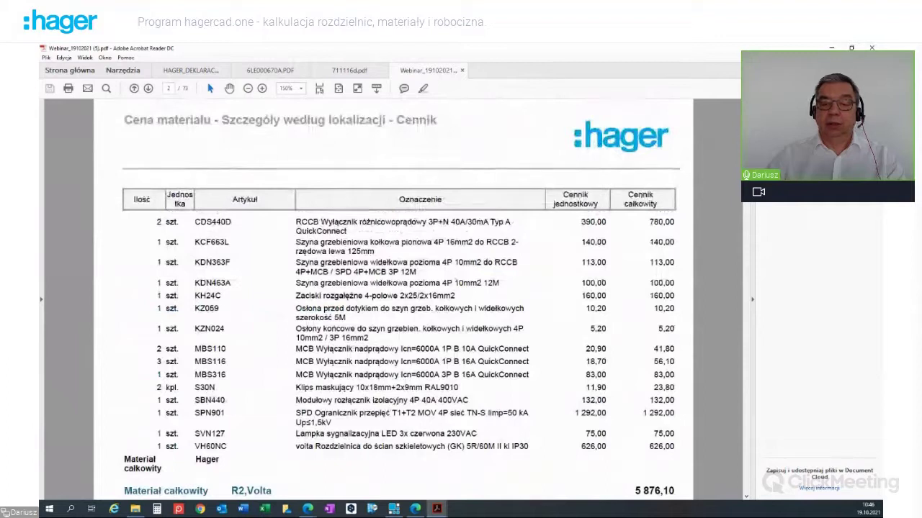
{"action": "scroll", "coordinate": [396, 299], "scroll_direction": "down", "scroll_amount": 3}
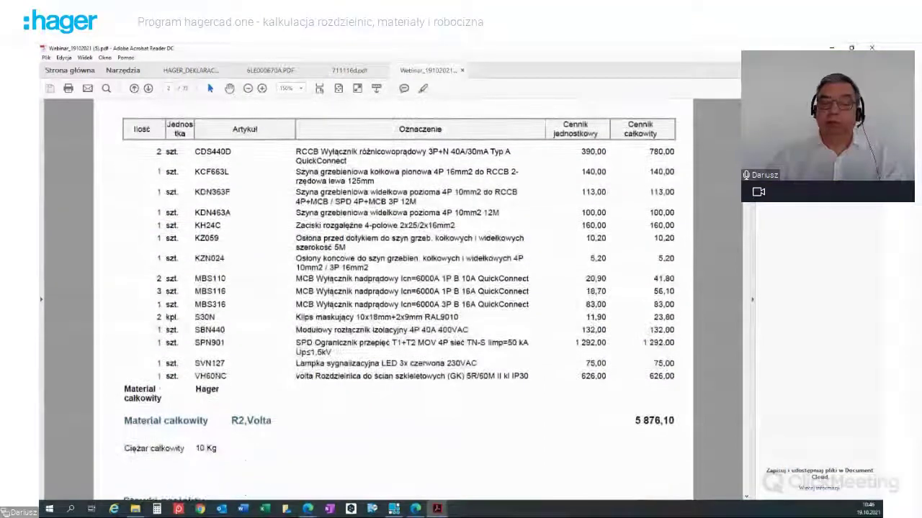
{"action": "scroll", "coordinate": [396, 299], "scroll_direction": "down", "scroll_amount": 3}
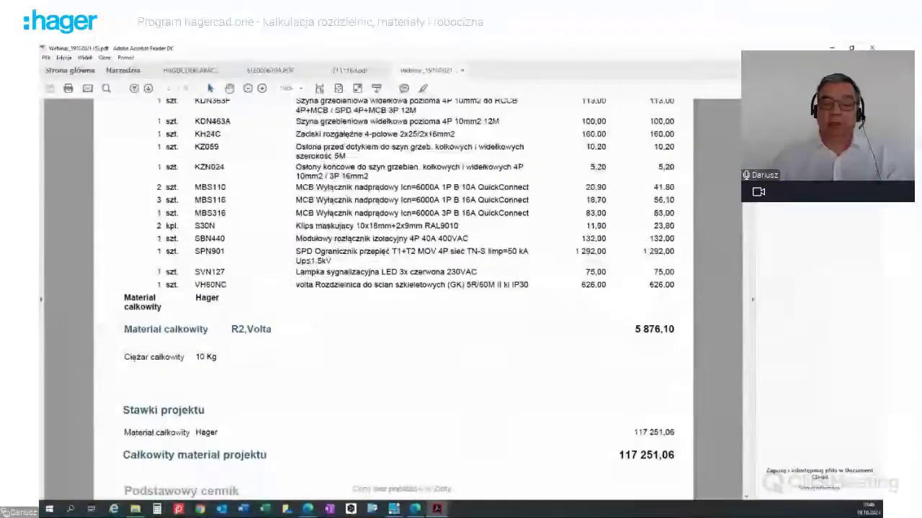
{"action": "scroll", "coordinate": [396, 299], "scroll_direction": "down", "scroll_amount": 3}
{"action": "scroll", "coordinate": [396, 298], "scroll_direction": "down", "scroll_amount": 2}
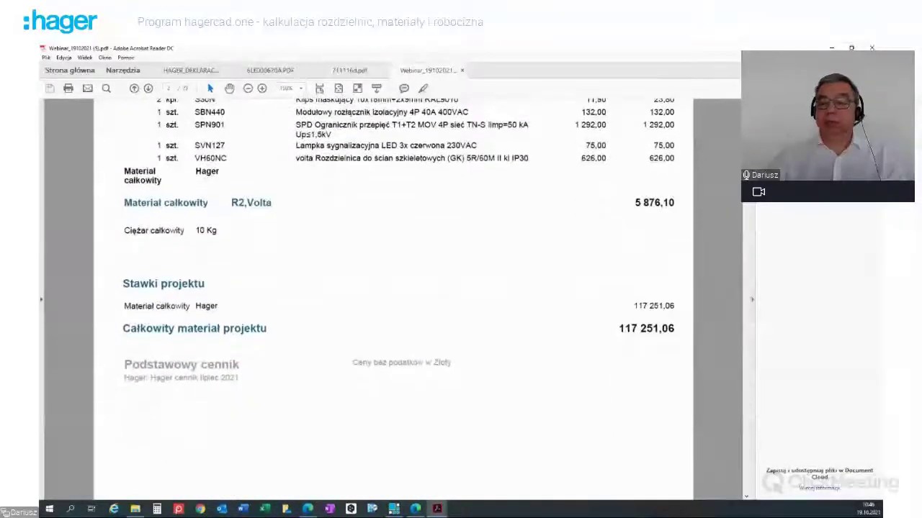
{"action": "scroll", "coordinate": [396, 299], "scroll_direction": "down", "scroll_amount": 5}
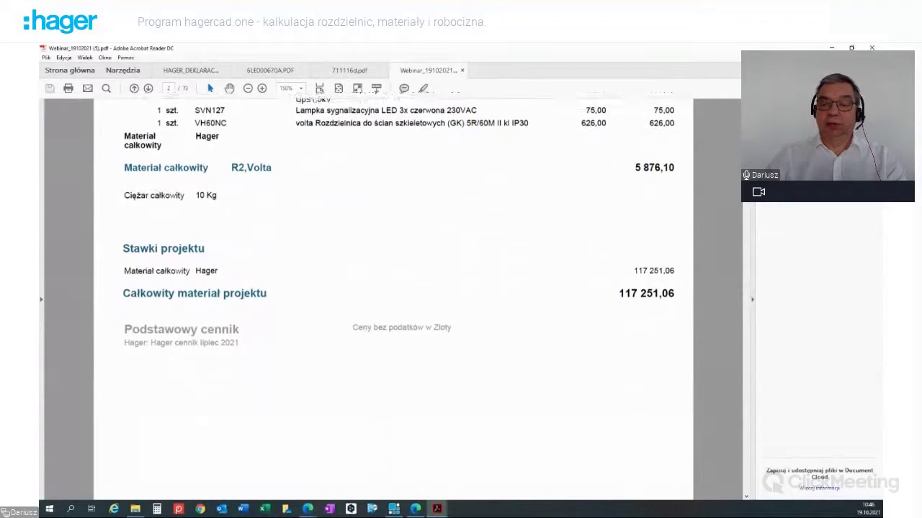
Examine the Całościowe według lokalizacji list-price report, comparing the article lists and material totals of R1 and R2.
{"action": "scroll", "coordinate": [396, 298], "scroll_direction": "down", "scroll_amount": 15}
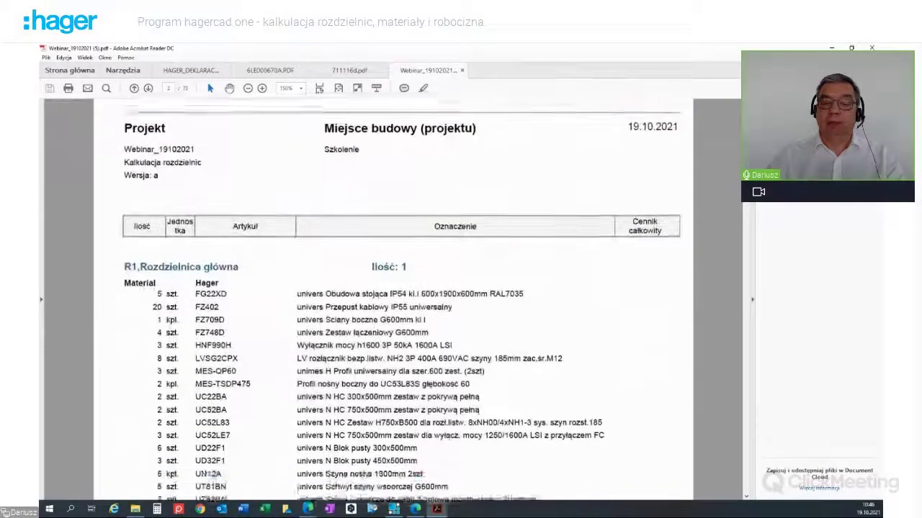
{"action": "scroll", "coordinate": [396, 299], "scroll_direction": "down", "scroll_amount": 4}
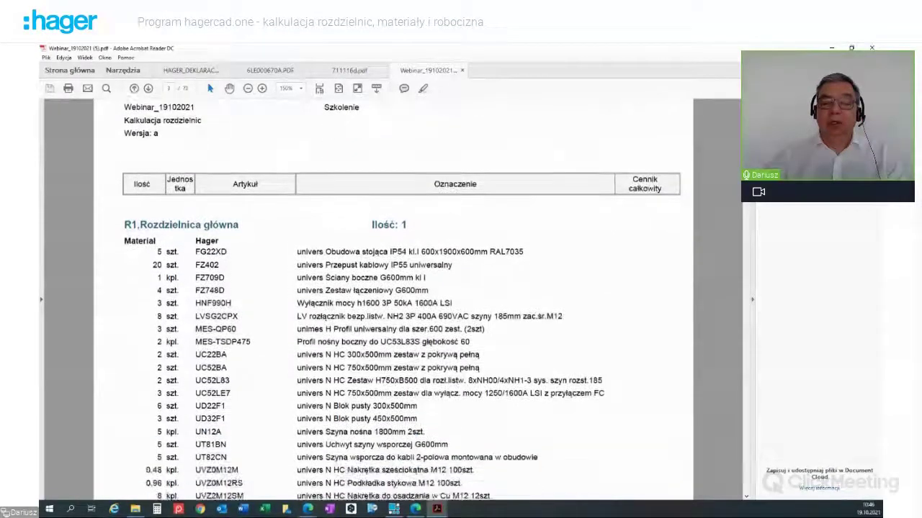
{"action": "scroll", "coordinate": [396, 298], "scroll_direction": "down", "scroll_amount": 8}
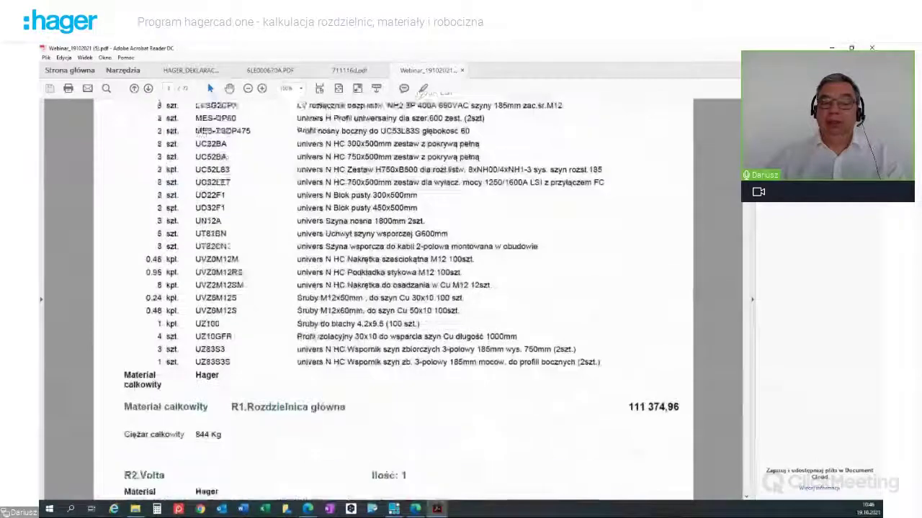
{"action": "scroll", "coordinate": [396, 299], "scroll_direction": "down", "scroll_amount": 14}
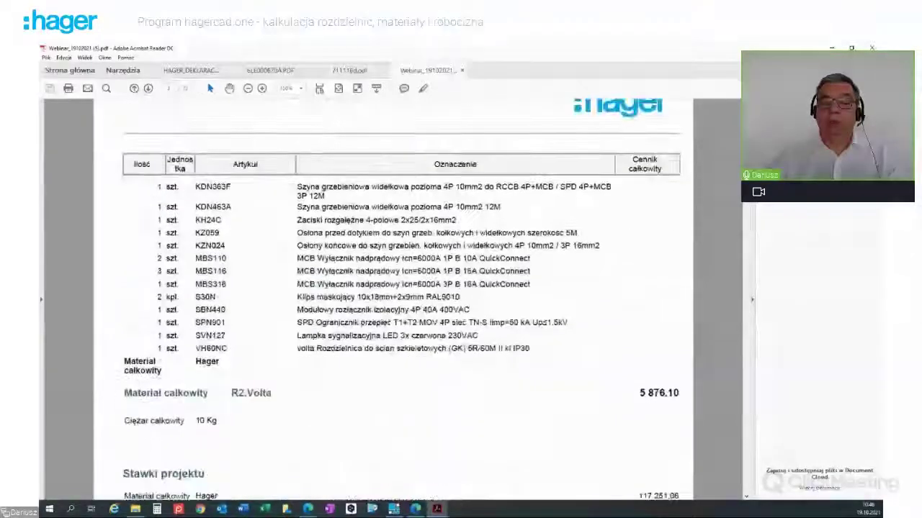
{"action": "scroll", "coordinate": [396, 299], "scroll_direction": "up", "scroll_amount": 1}
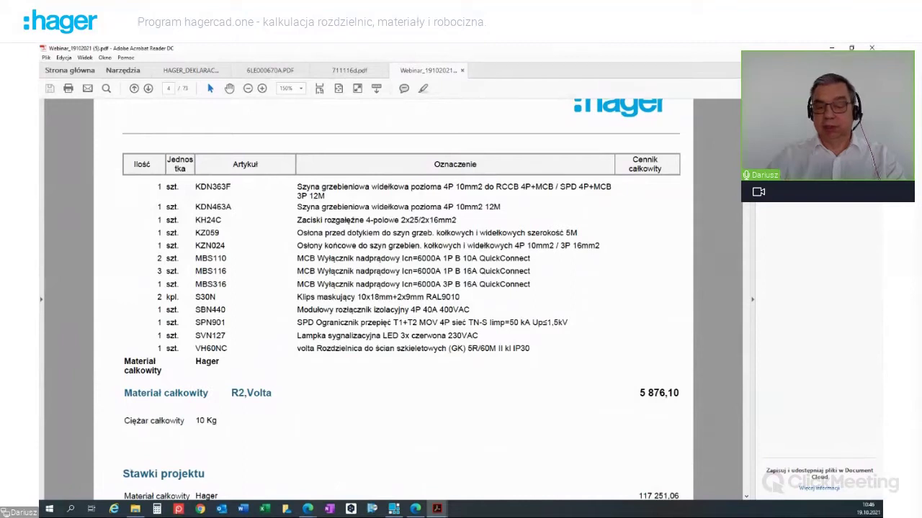
{"action": "scroll", "coordinate": [396, 299], "scroll_direction": "up", "scroll_amount": 10}
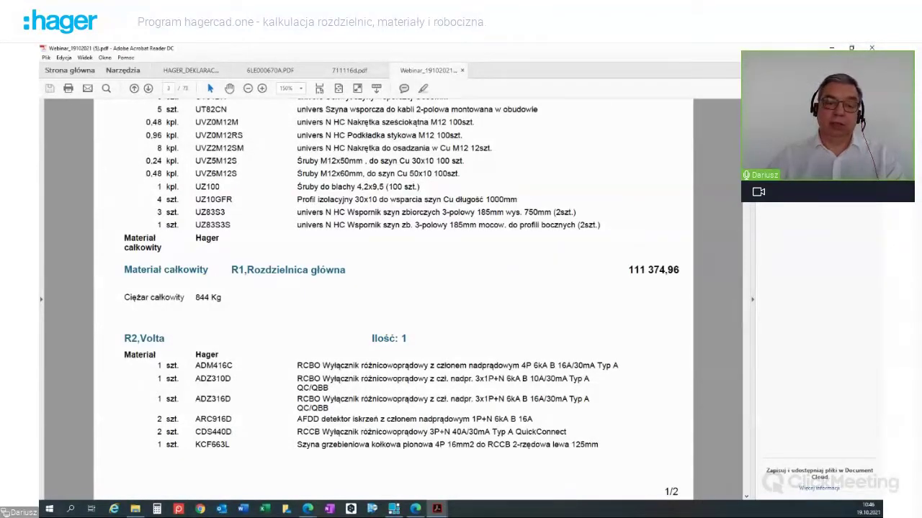
{"action": "scroll", "coordinate": [394, 299], "scroll_direction": "down", "scroll_amount": 10}
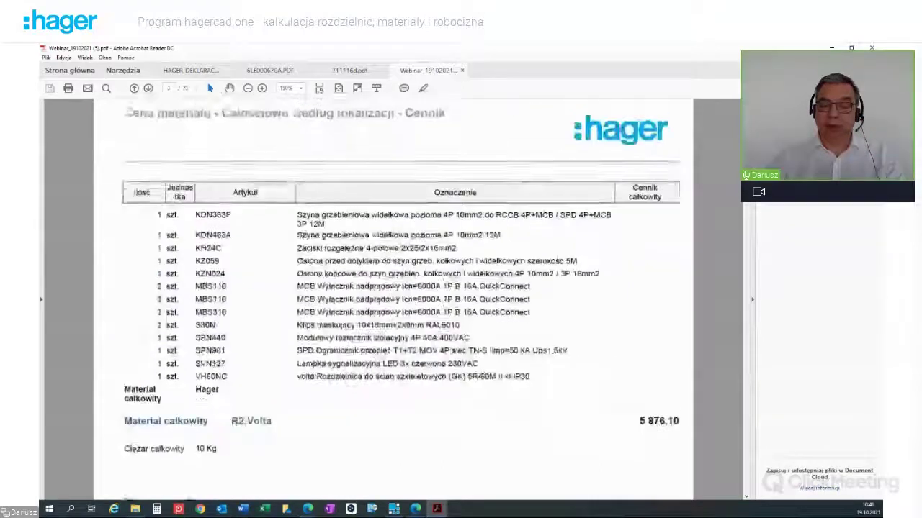
{"action": "scroll", "coordinate": [393, 296], "scroll_direction": "down", "scroll_amount": 5}
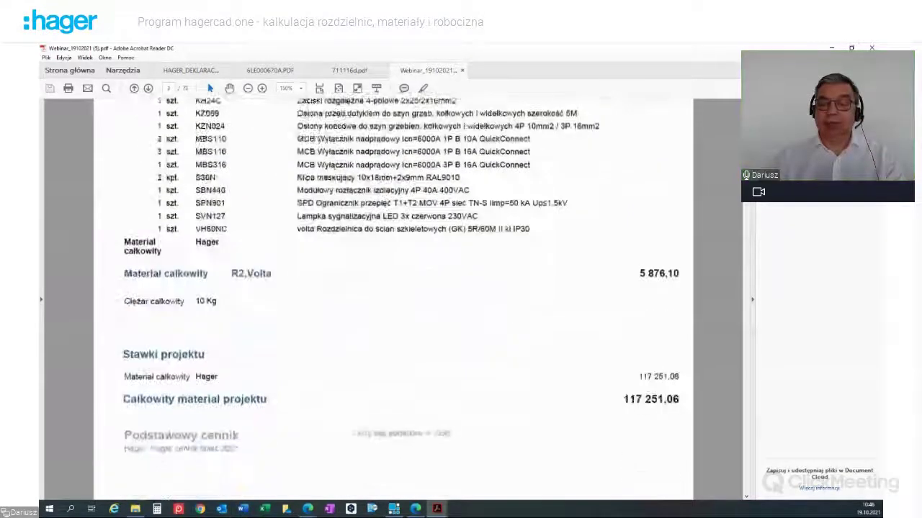
{"action": "scroll", "coordinate": [392, 295], "scroll_direction": "down", "scroll_amount": 2}
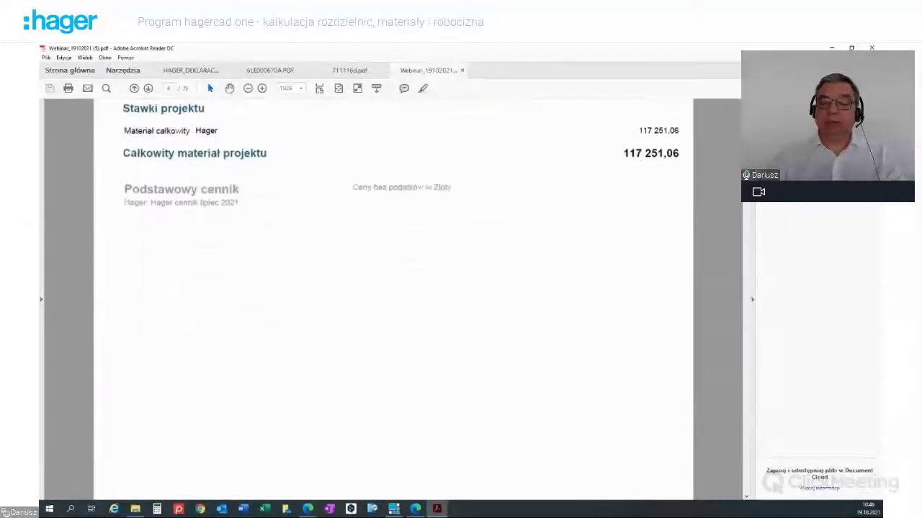
Examine the list-price report with grouped locations through to the start of the purchase price report.
{"action": "scroll", "coordinate": [393, 295], "scroll_direction": "down", "scroll_amount": 10}
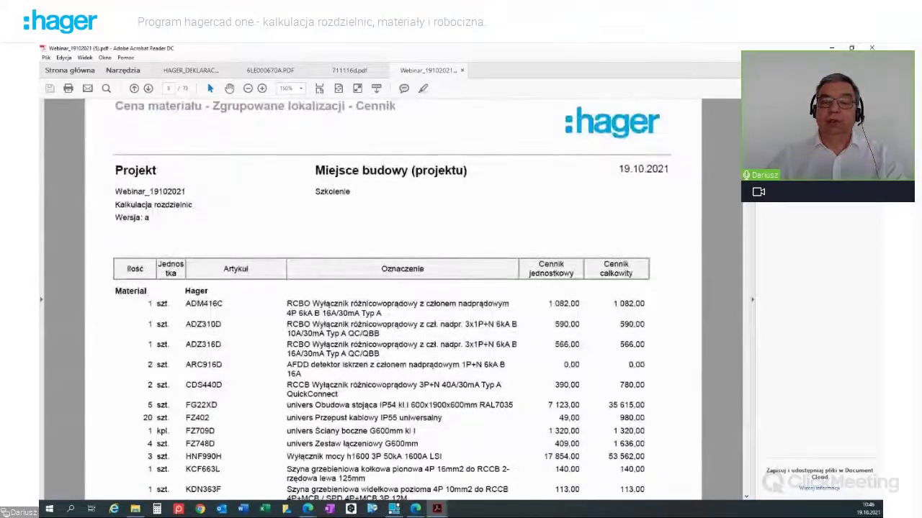
{"action": "scroll", "coordinate": [393, 295], "scroll_direction": "down", "scroll_amount": 1}
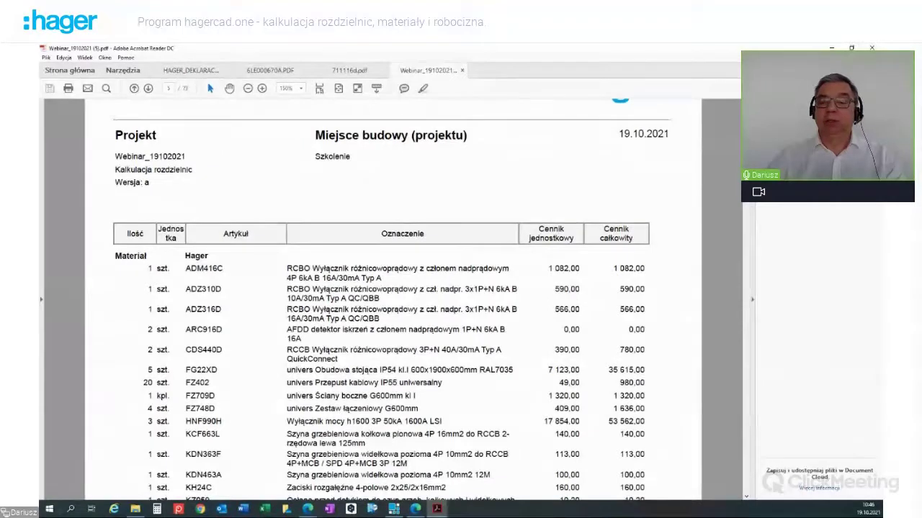
{"action": "scroll", "coordinate": [393, 302], "scroll_direction": "down", "scroll_amount": 3}
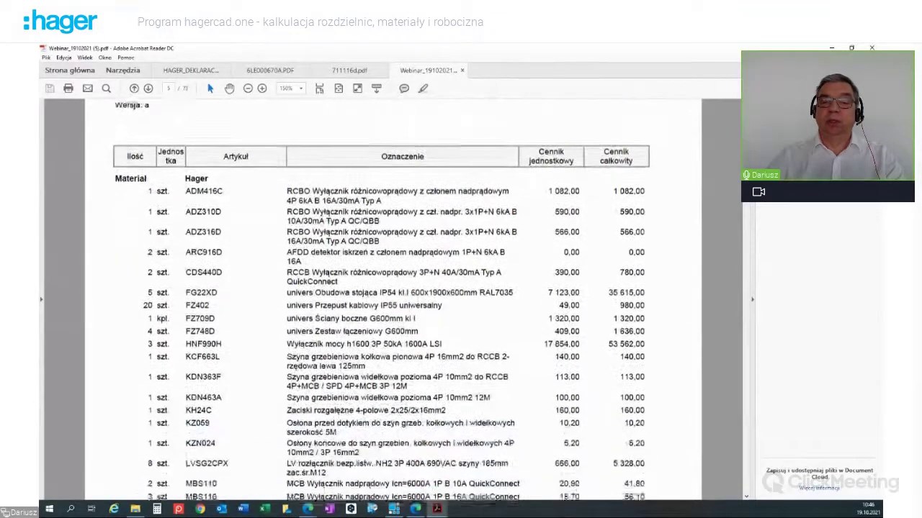
{"action": "scroll", "coordinate": [392, 303], "scroll_direction": "down", "scroll_amount": 15}
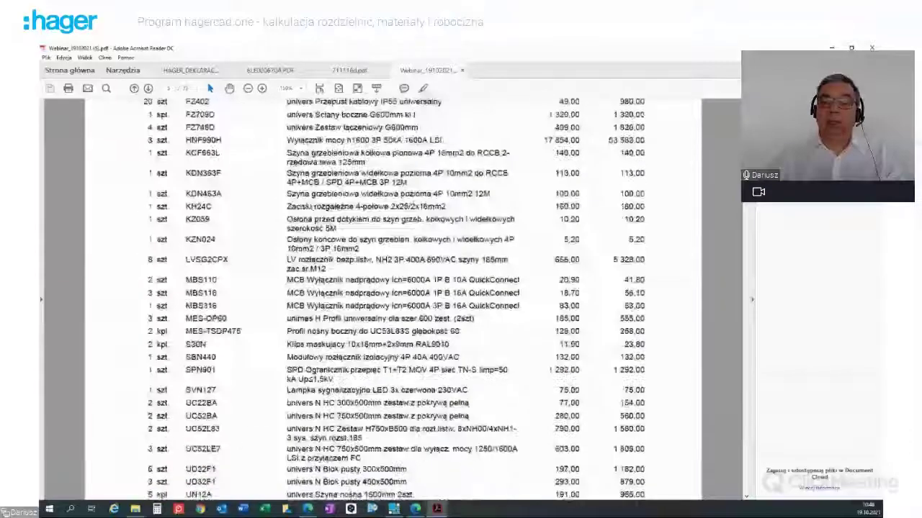
{"action": "scroll", "coordinate": [392, 303], "scroll_direction": "down", "scroll_amount": 5}
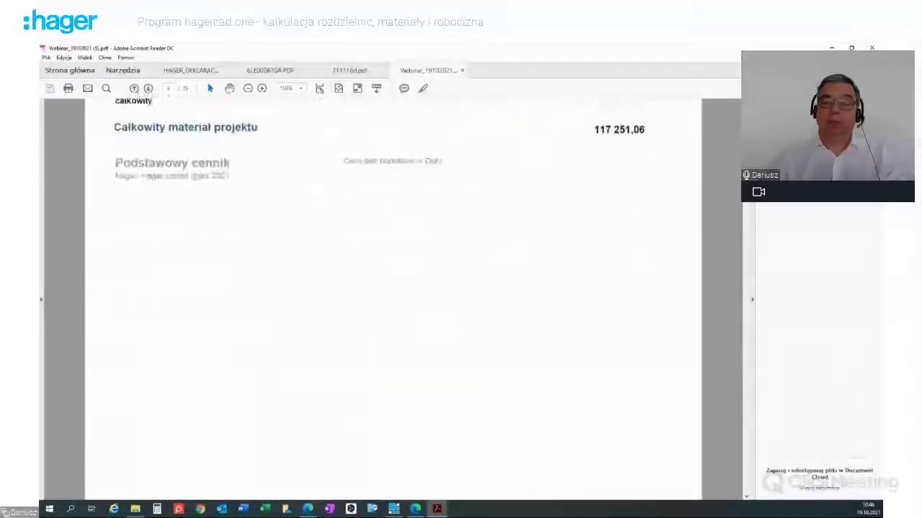
{"action": "scroll", "coordinate": [392, 302], "scroll_direction": "down", "scroll_amount": 5}
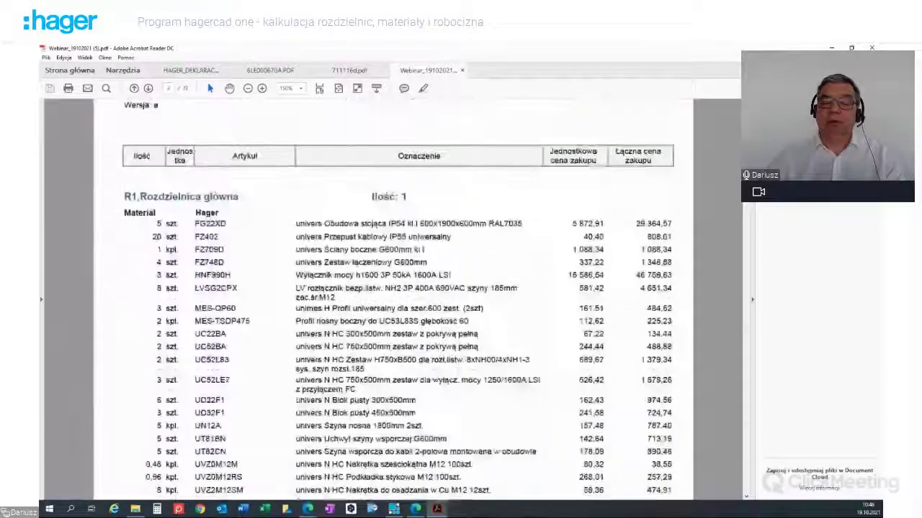